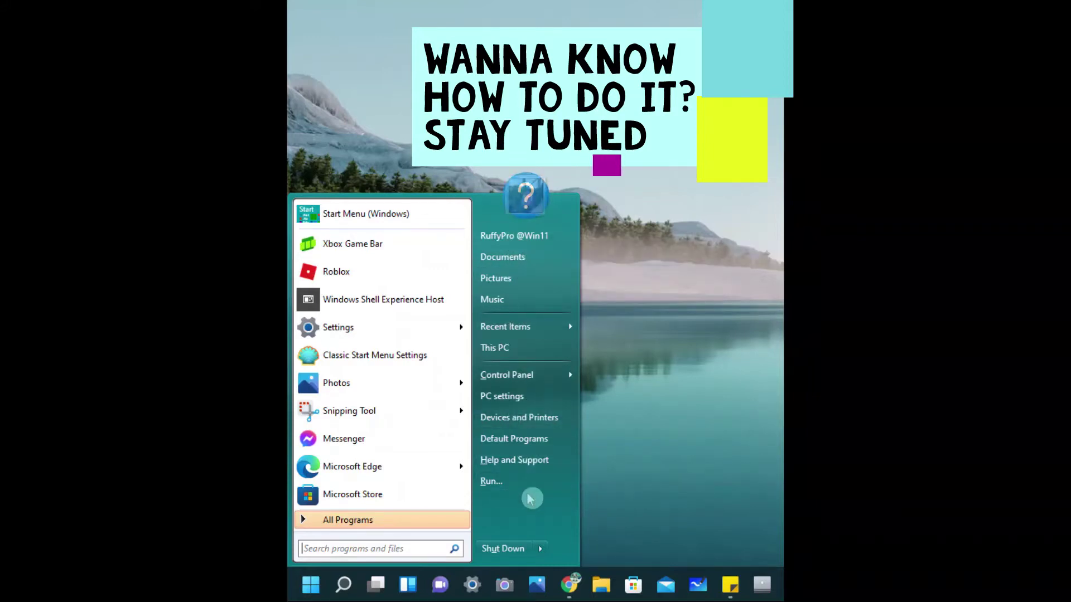
# Write "Do you want that same old start menu on your windows 10/11 PC" in the empty sticky note.
pyautogui.click(665, 497)
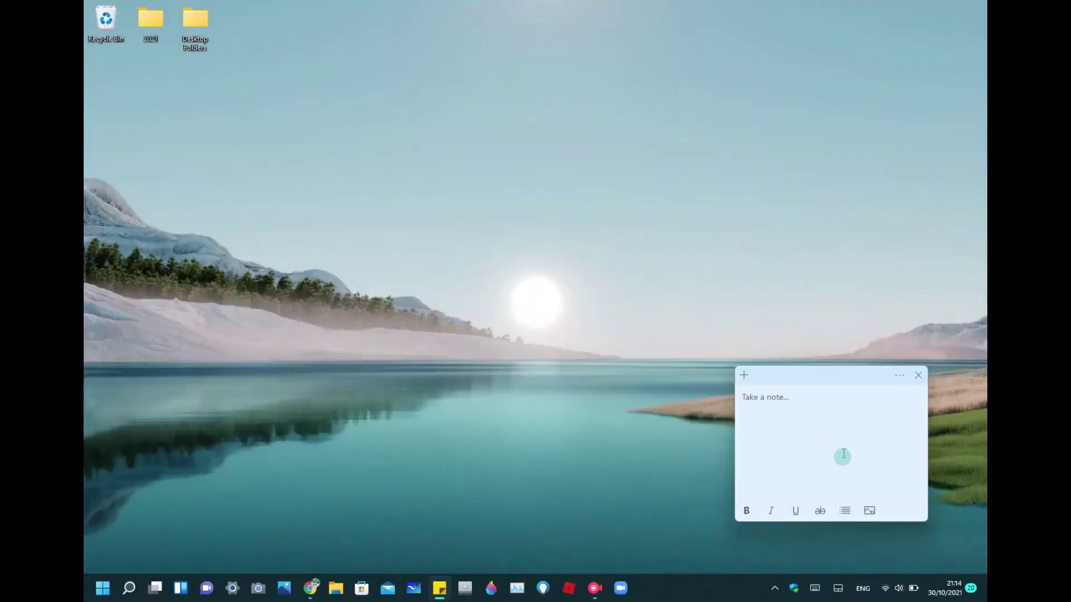
pyautogui.write('Do you w')
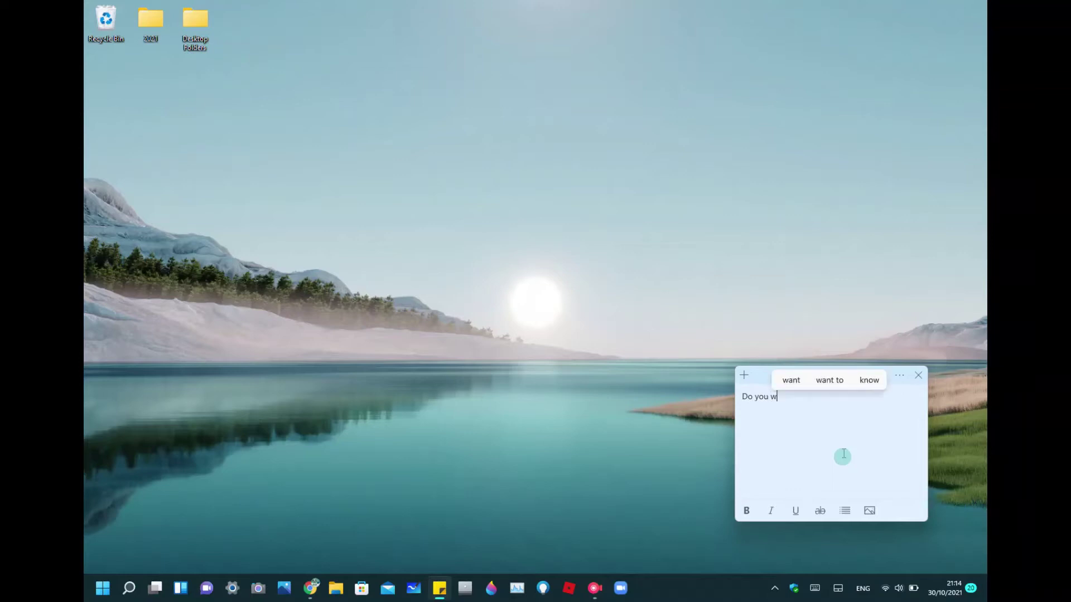
pyautogui.write('a')
pyautogui.press('BackSpace')
pyautogui.write('an')
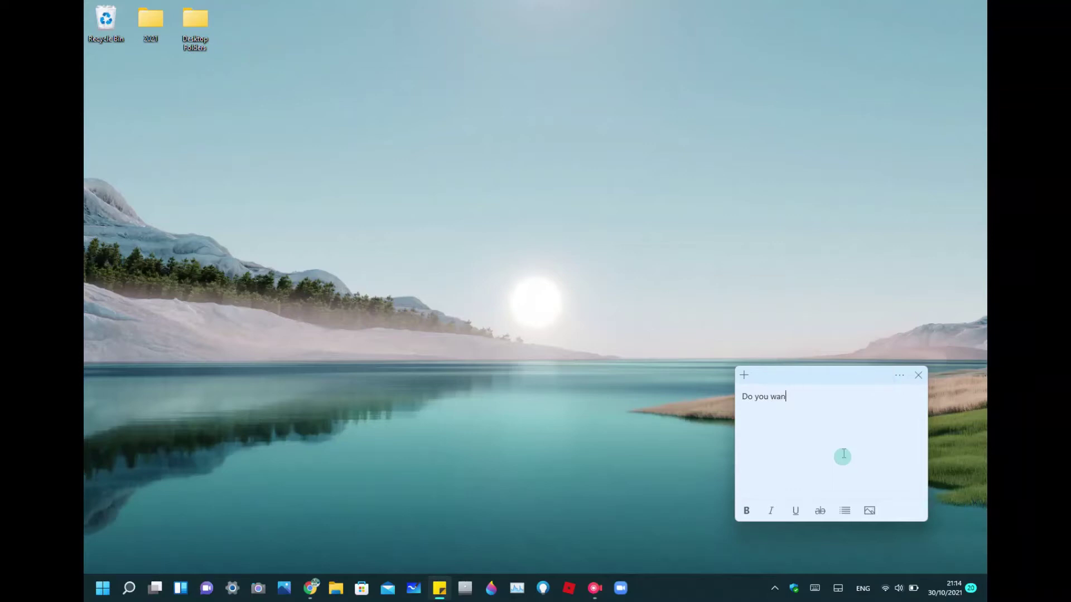
pyautogui.write('t that sa')
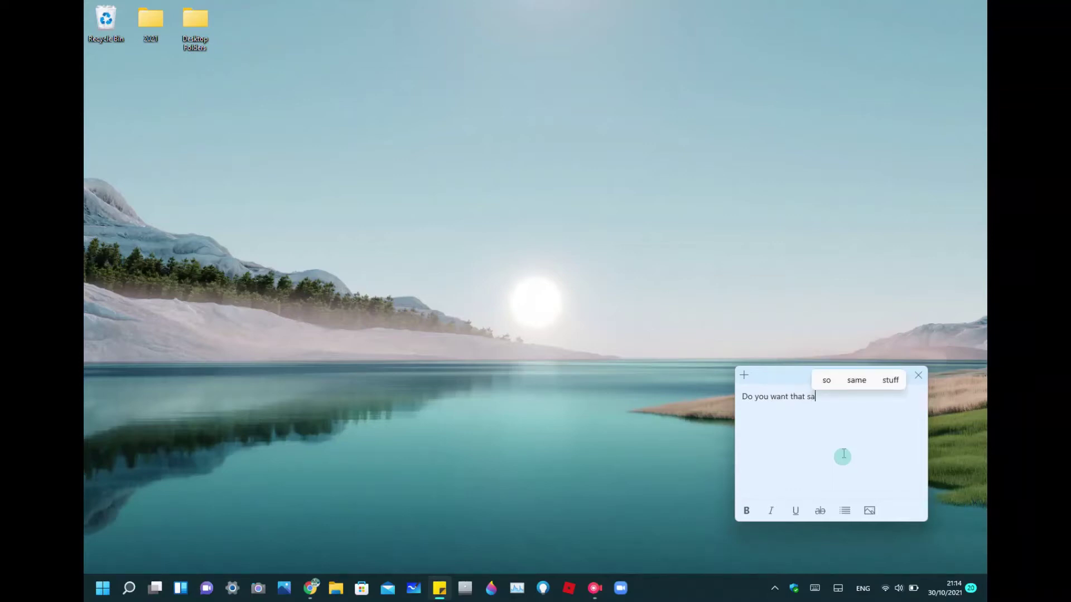
pyautogui.write('me old st')
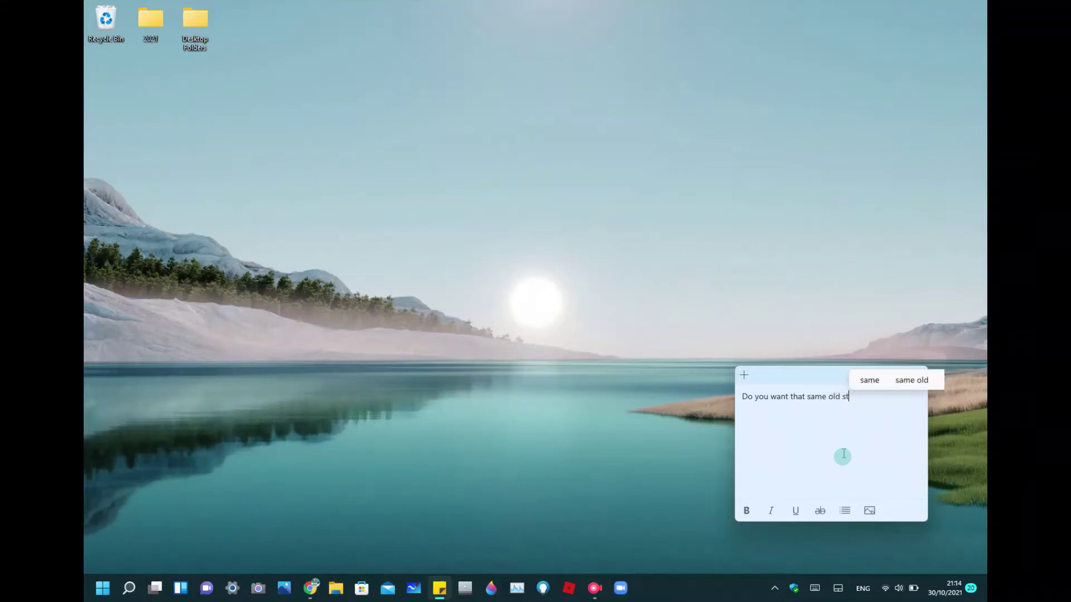
pyautogui.write('art men')
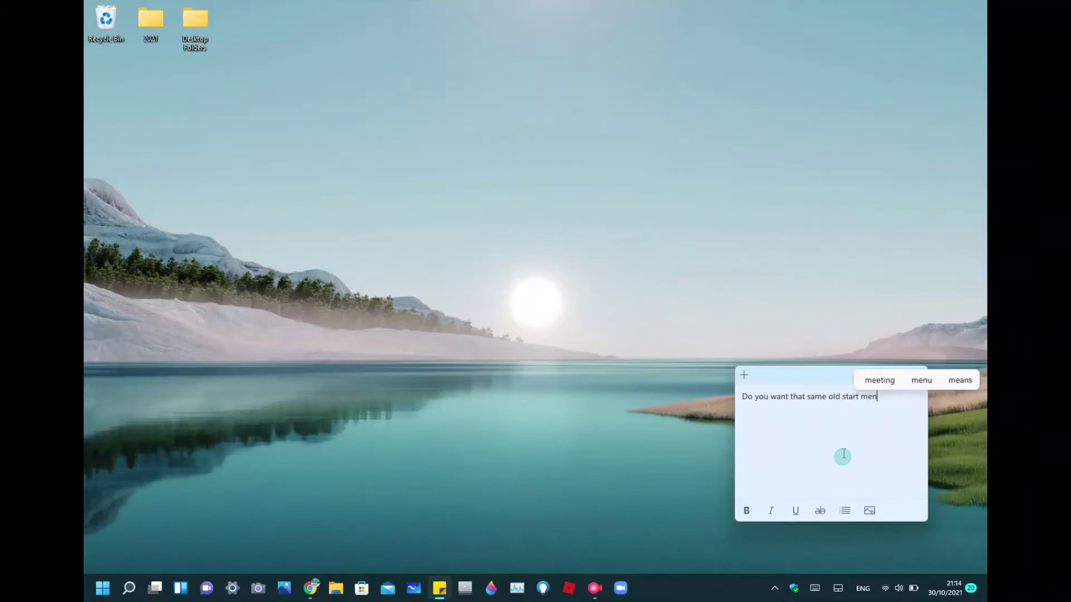
pyautogui.write('u ')
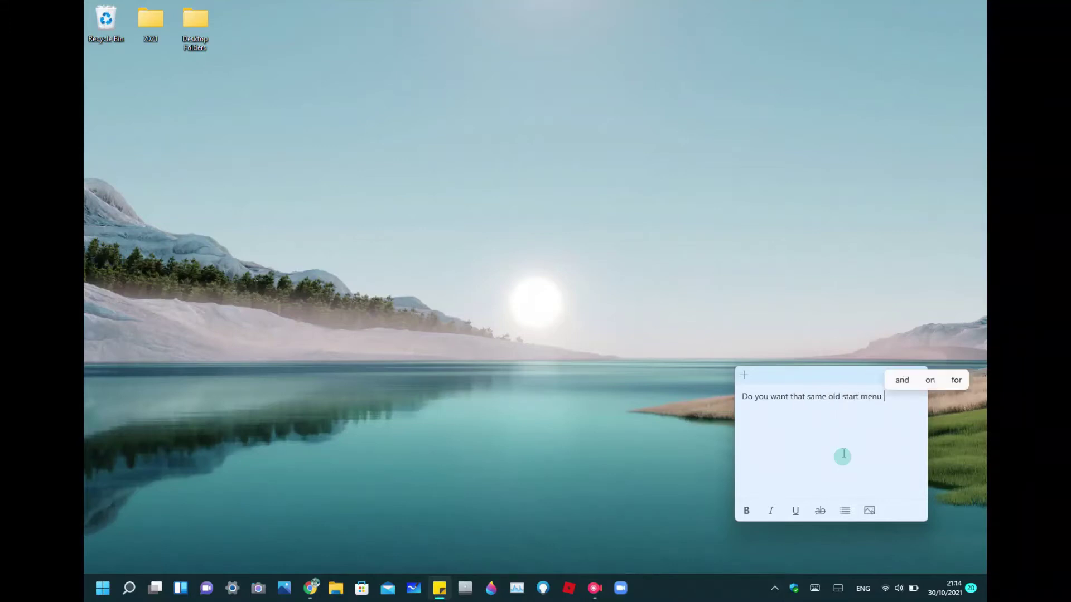
pyautogui.write('on your')
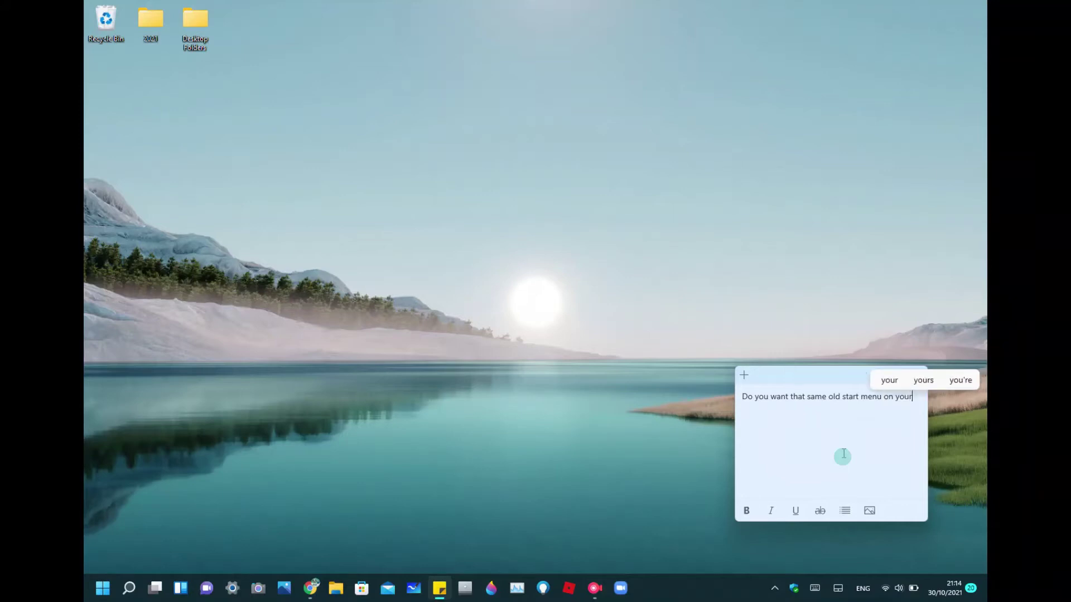
pyautogui.write(' windows')
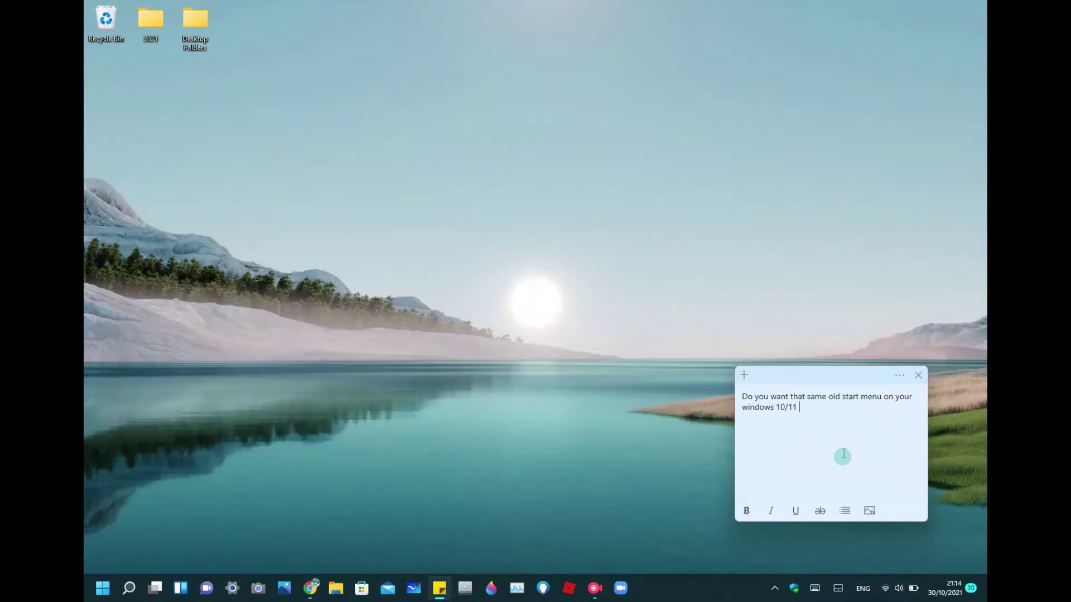
pyautogui.write('10/11 PC')
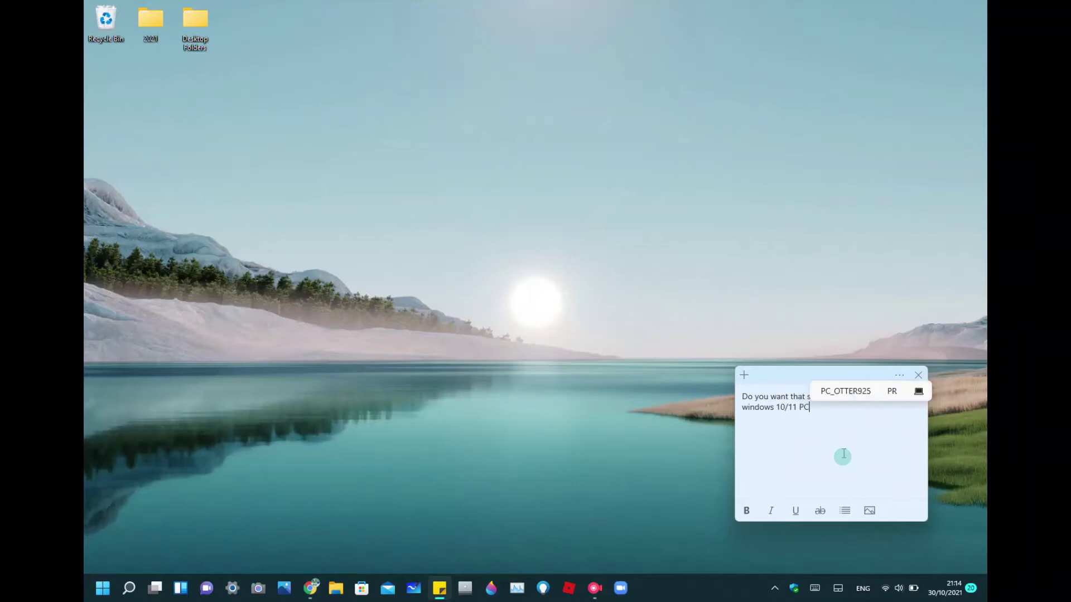
# Add a new line to the note reading "Follow my steps in this video".
pyautogui.press('Return')
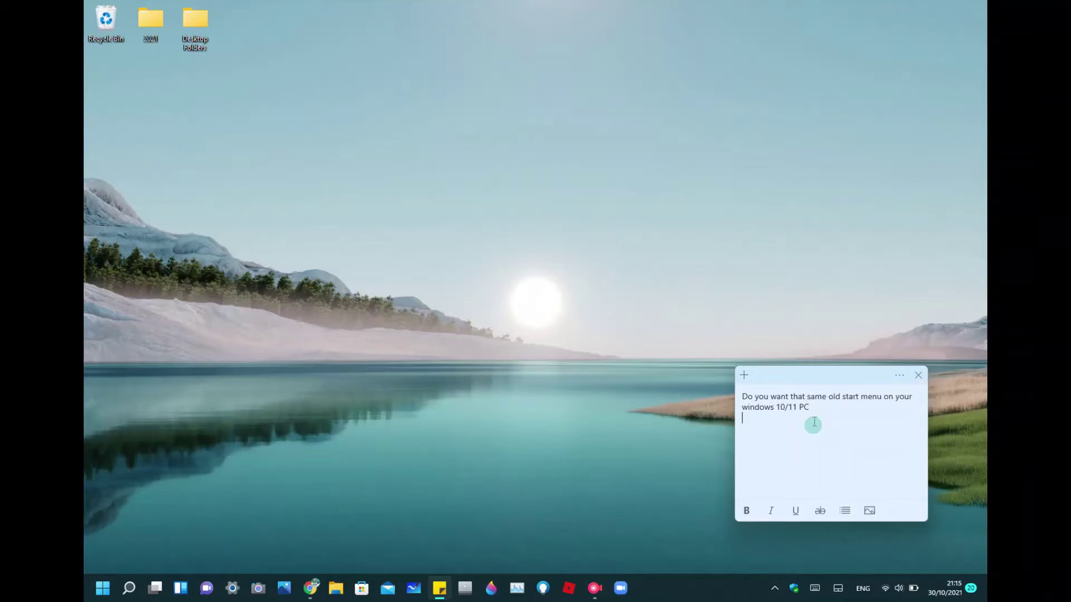
pyautogui.write('Follow ')
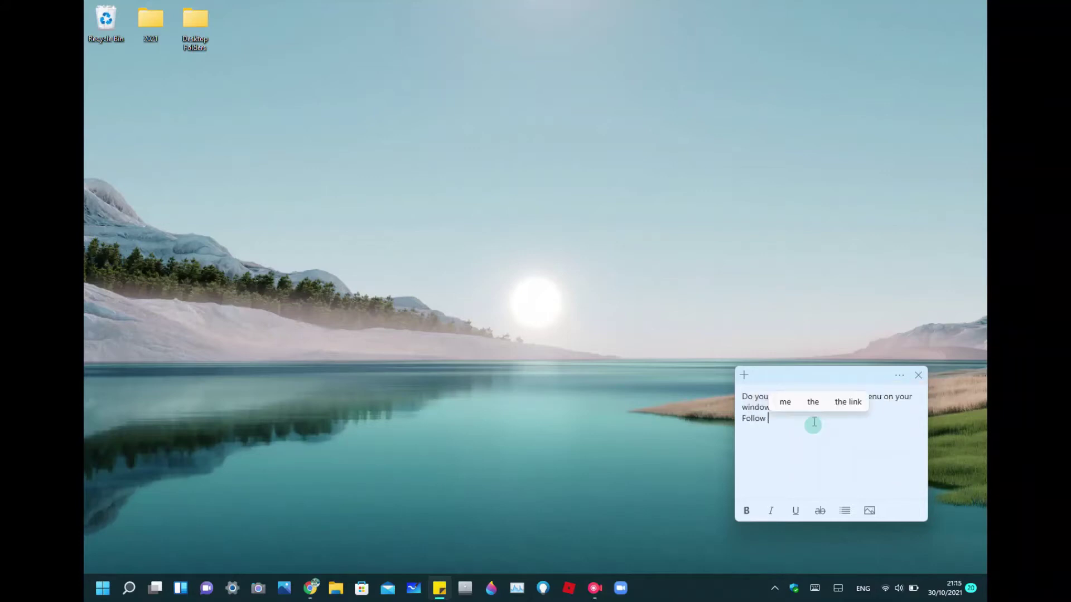
pyautogui.write('my step')
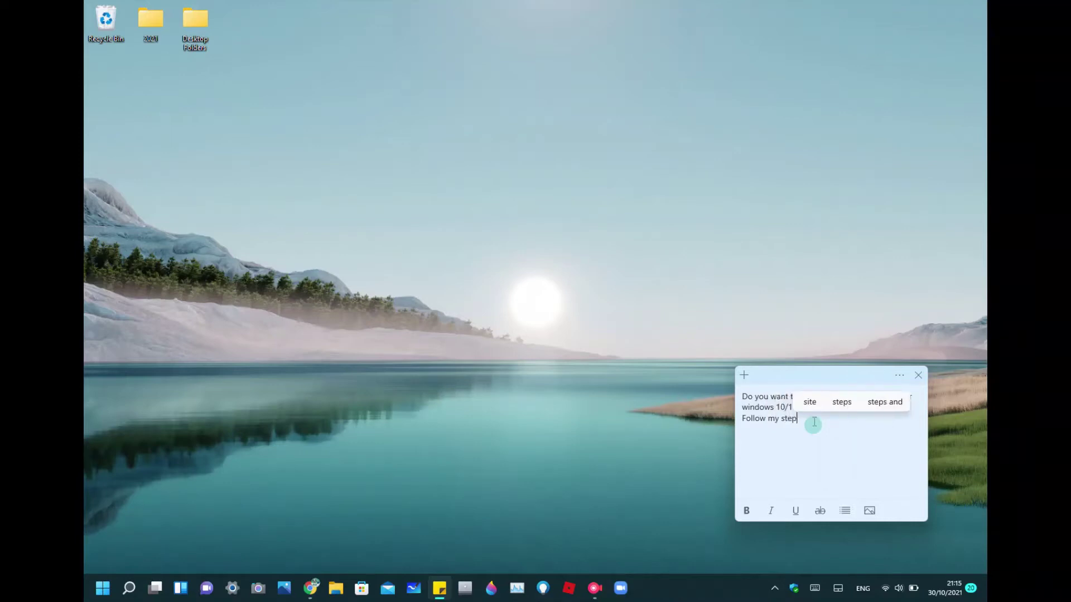
pyautogui.write('s in this ')
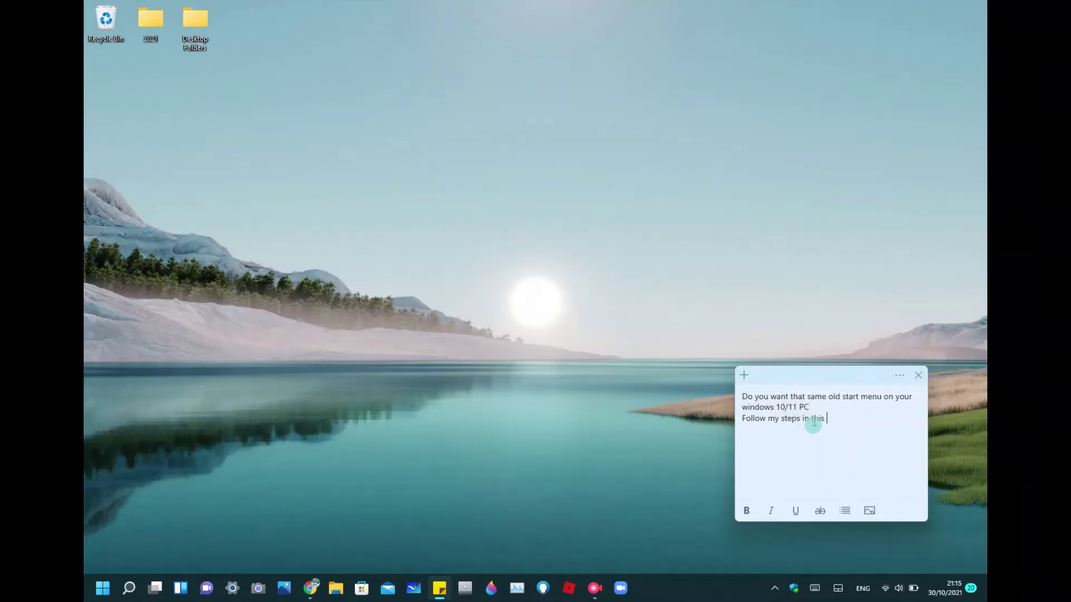
pyautogui.write('vidoe')
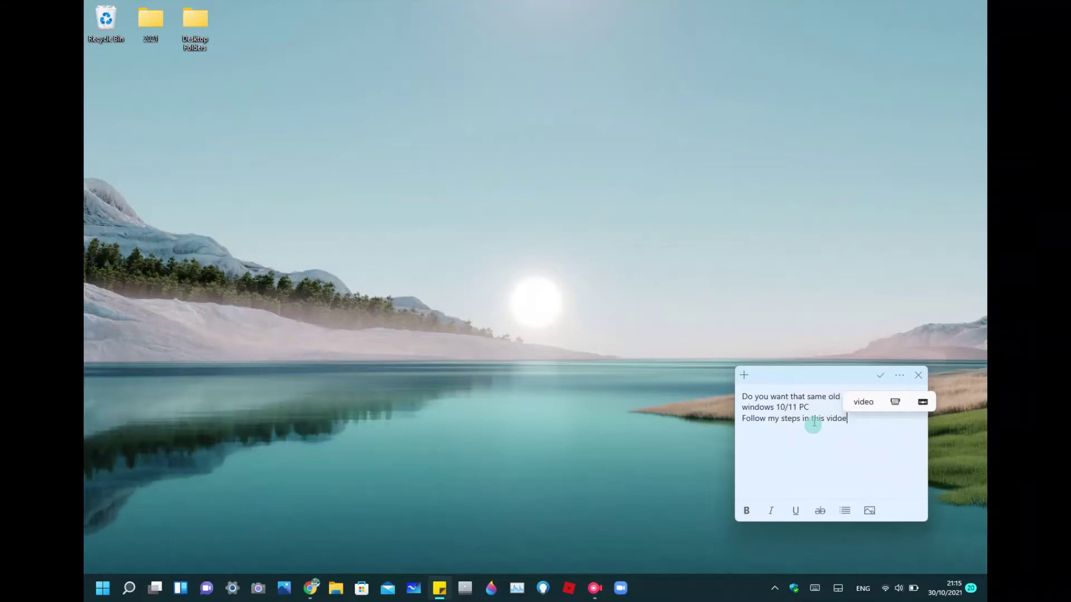
pyautogui.press('BackSpace')
pyautogui.write('eo')
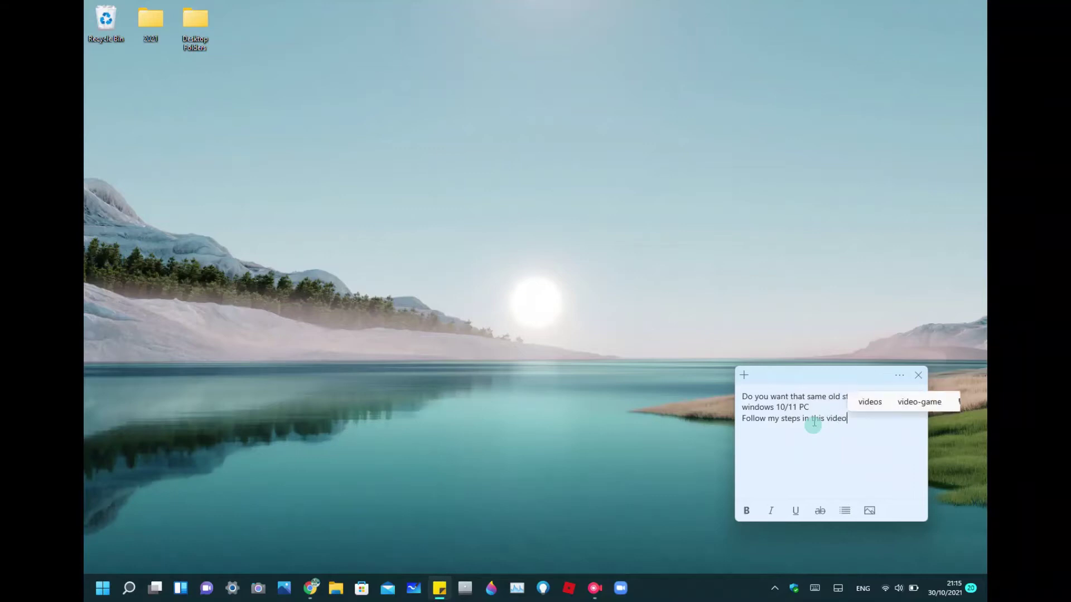
# Add another line to the note reading "lets get started".
pyautogui.click(837, 458)
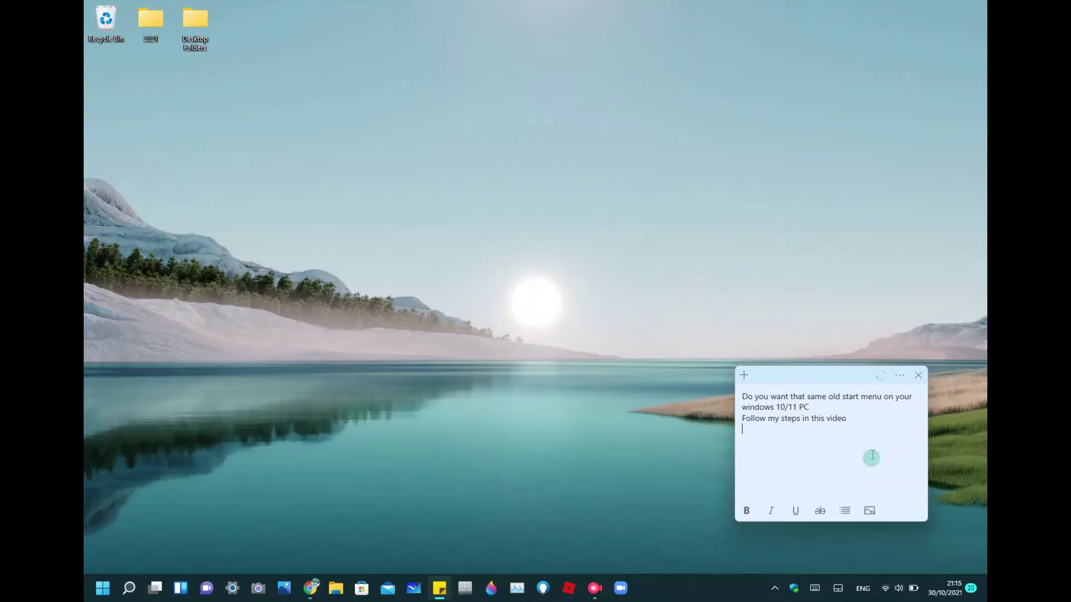
pyautogui.write('lets ')
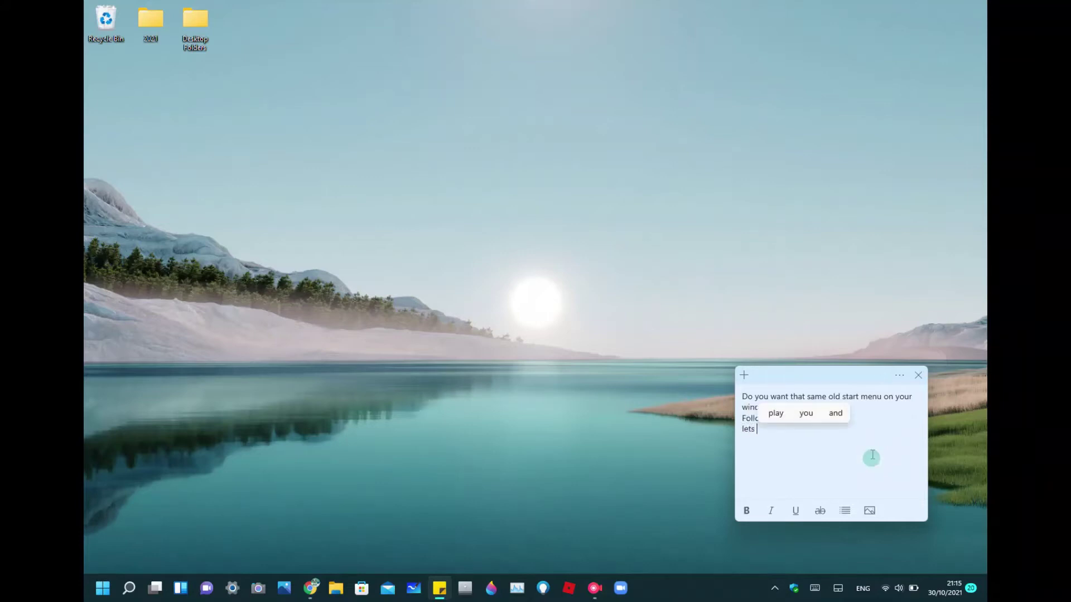
pyautogui.write('get stae')
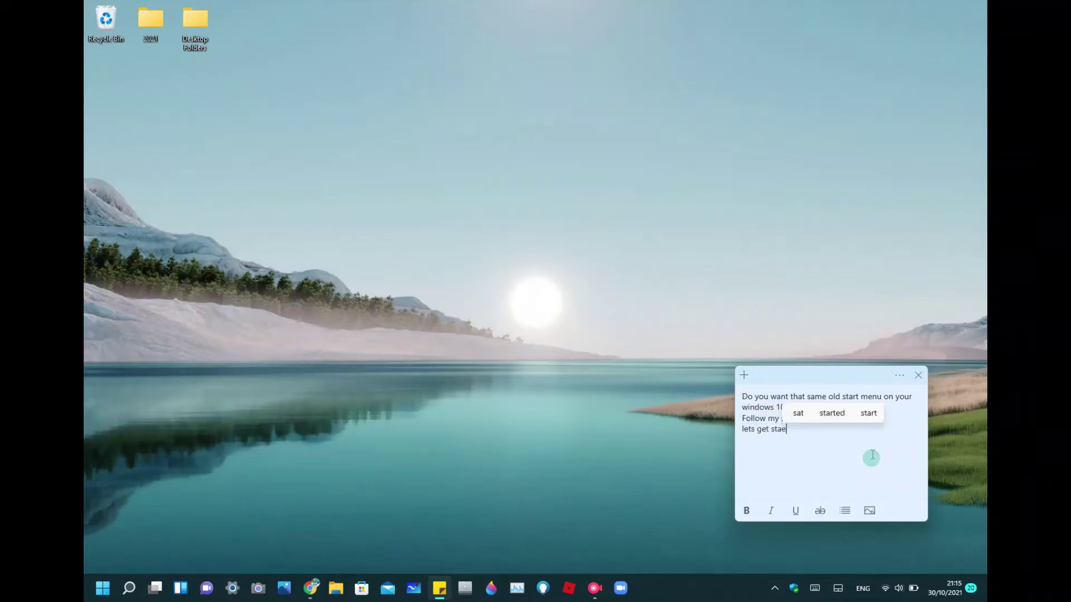
pyautogui.write('d')
pyautogui.press('BackSpace')
pyautogui.press('BackSpace')
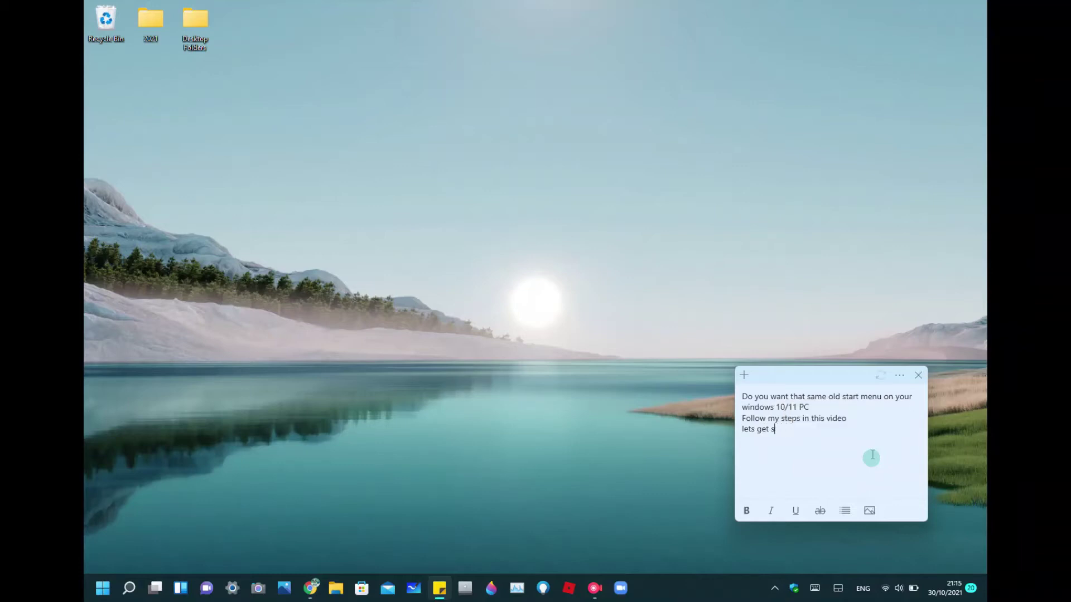
pyautogui.write('tart')
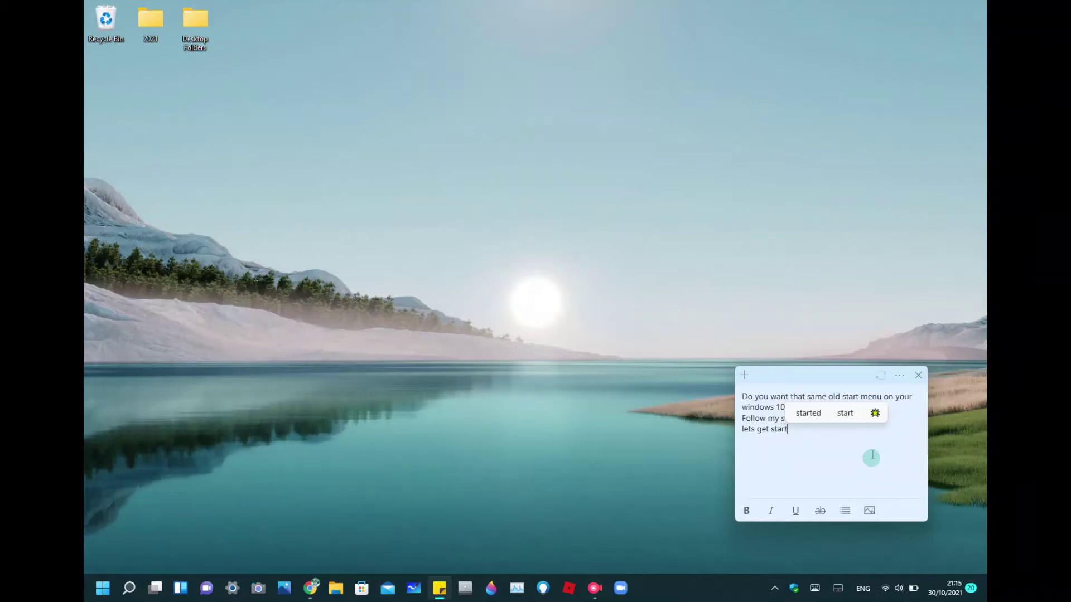
pyautogui.write('ed')
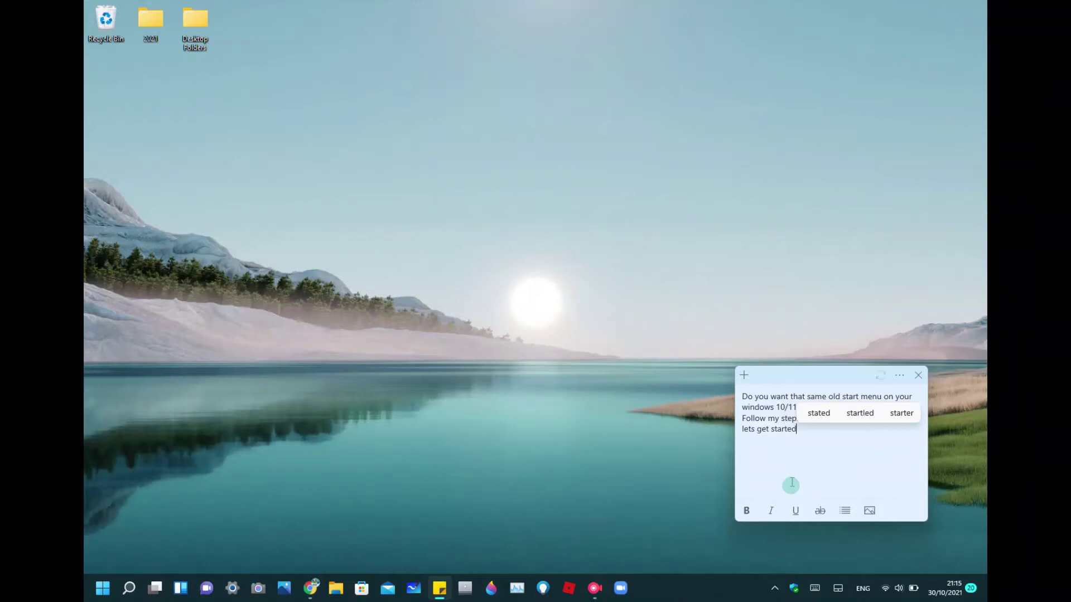
# Clear all the text from the sticky note.
pyautogui.click(650, 491)
pyautogui.click(855, 466)
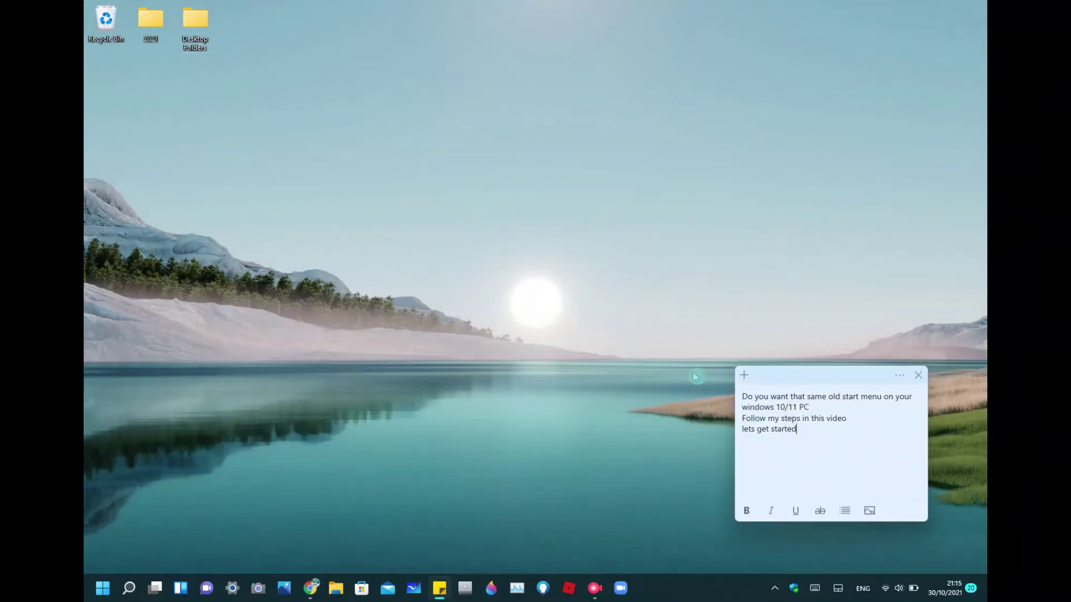
pyautogui.moveTo(796, 430); pyautogui.dragTo(682, 314)
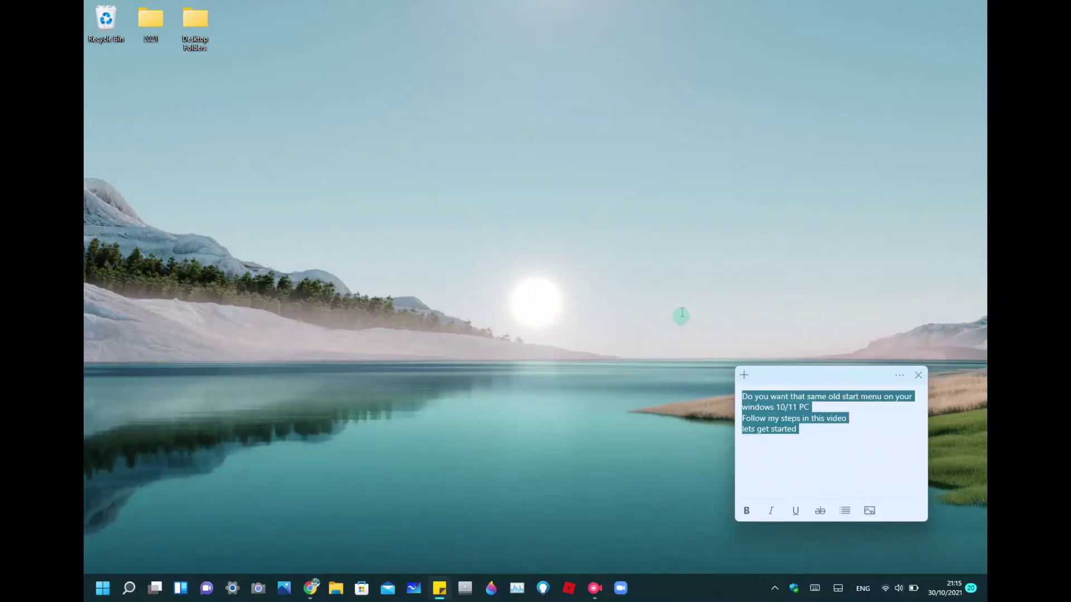
pyautogui.press('BackSpace')
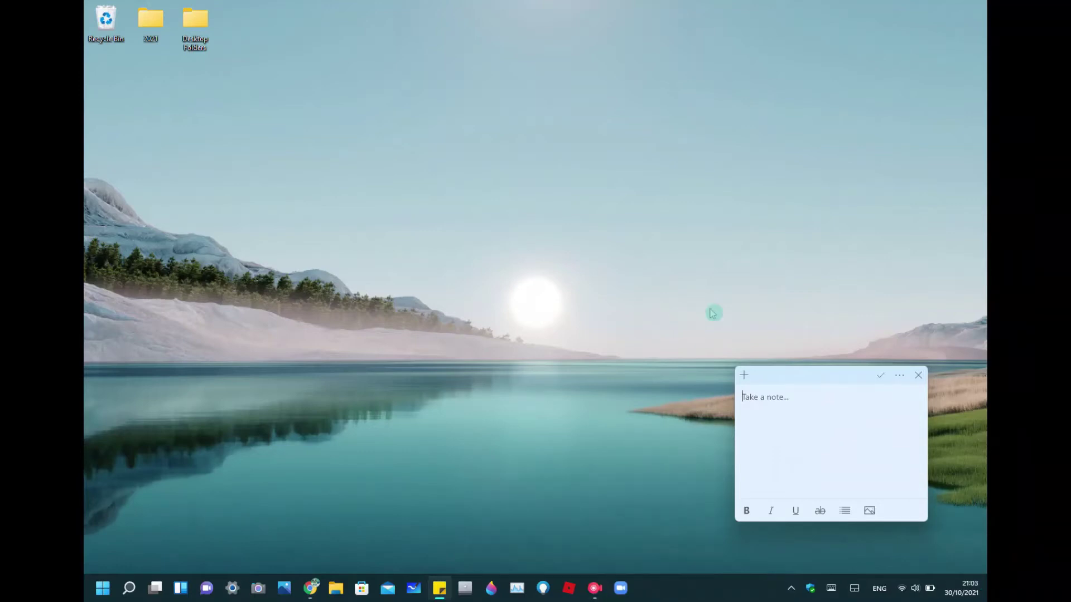
# Write the instruction "First open your web browser like normal" in the sticky note and begin a new line.
pyautogui.write('First open y')
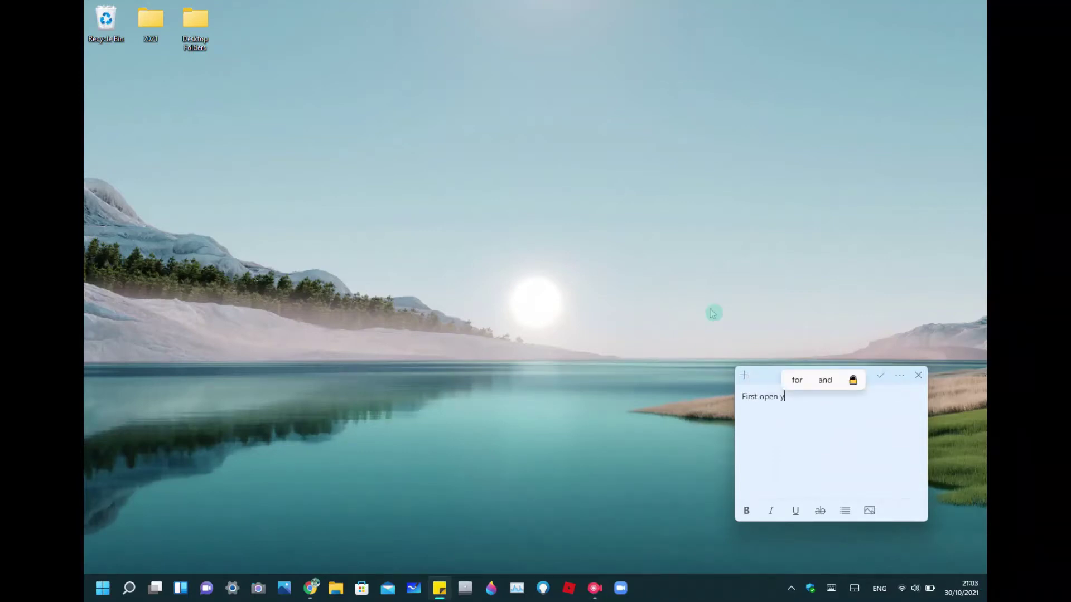
pyautogui.write('our ')
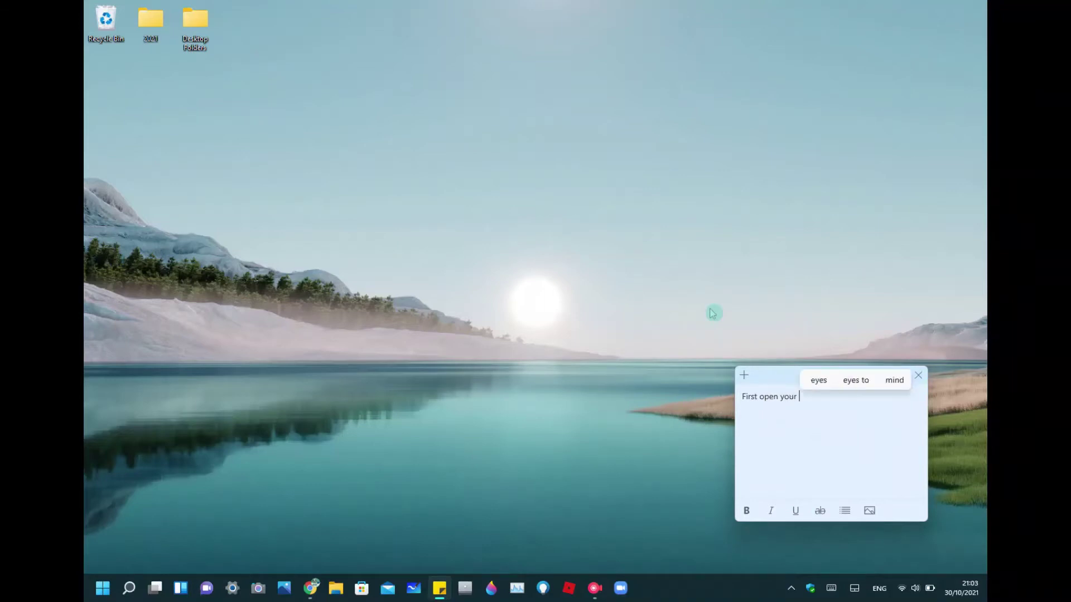
pyautogui.write('web br')
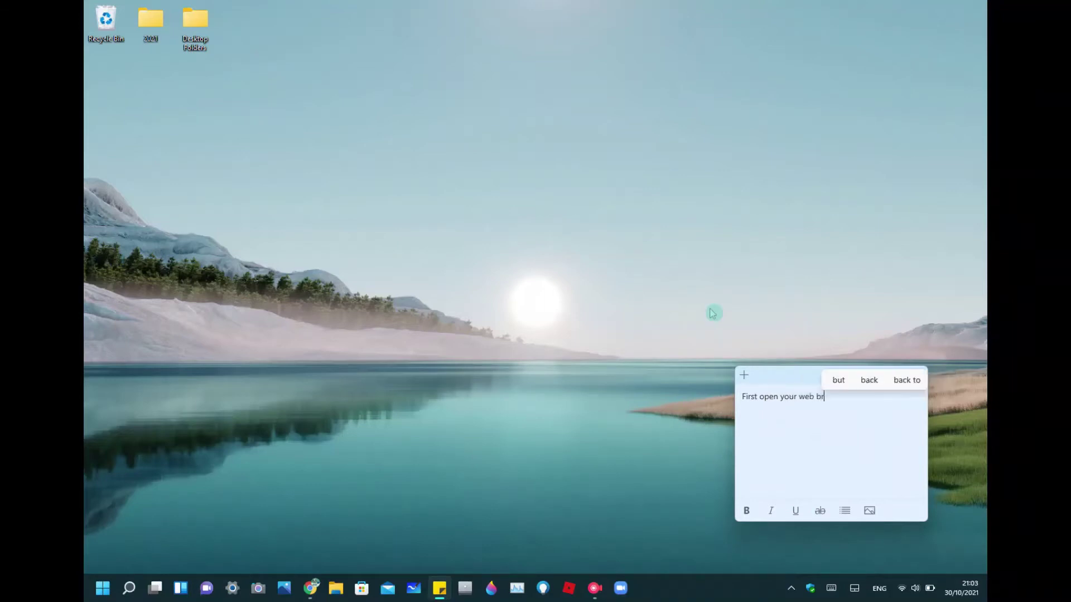
pyautogui.write('owse')
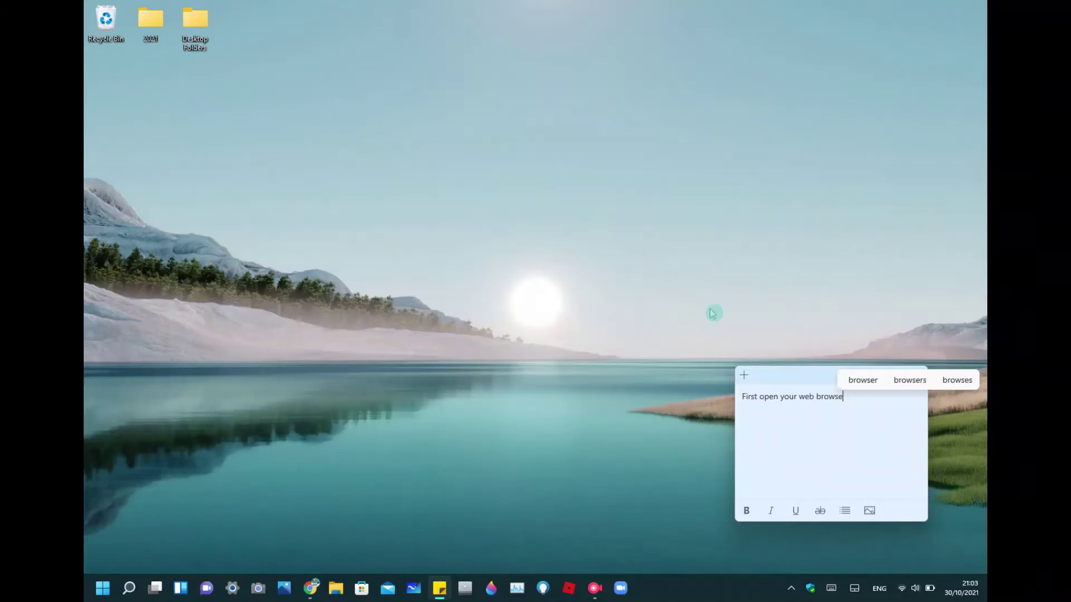
pyautogui.write('r like ')
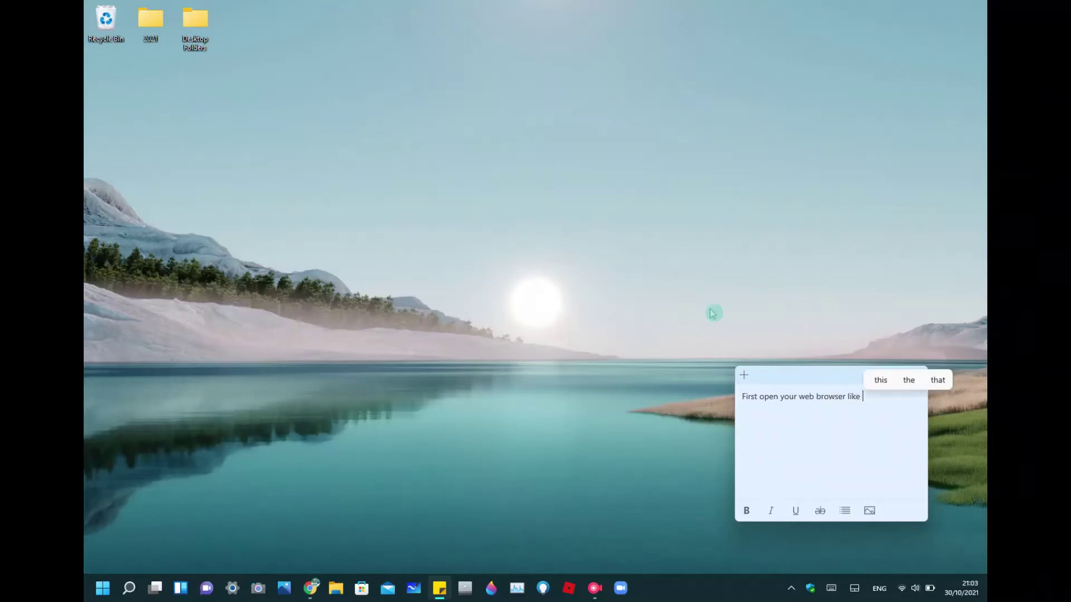
pyautogui.write('normal')
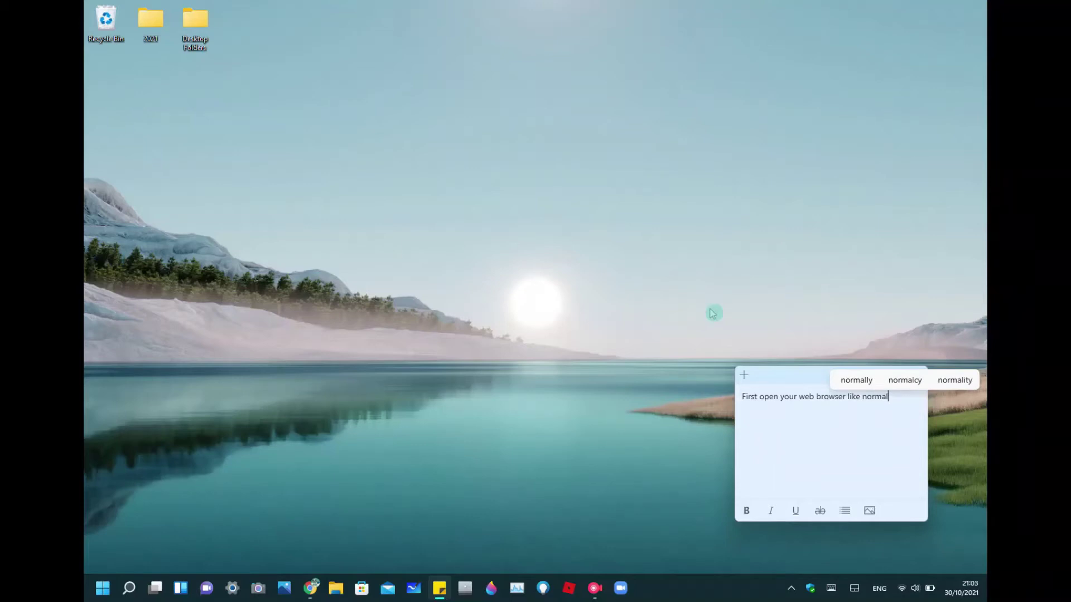
pyautogui.press('Return')
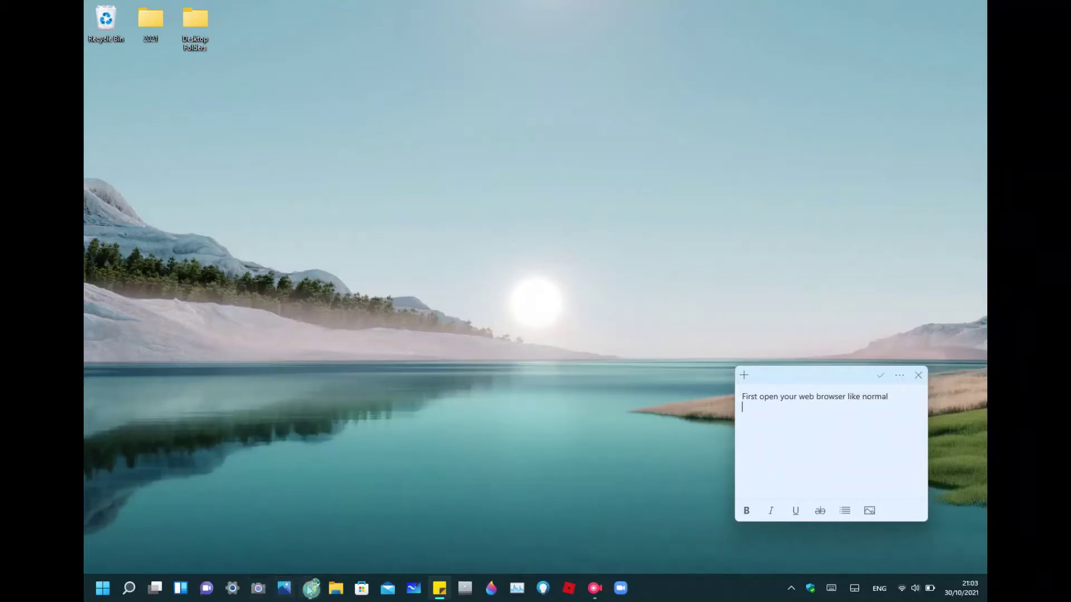
# Open a new Google Chrome window and maximize it.
pyautogui.rightClick(310, 588)
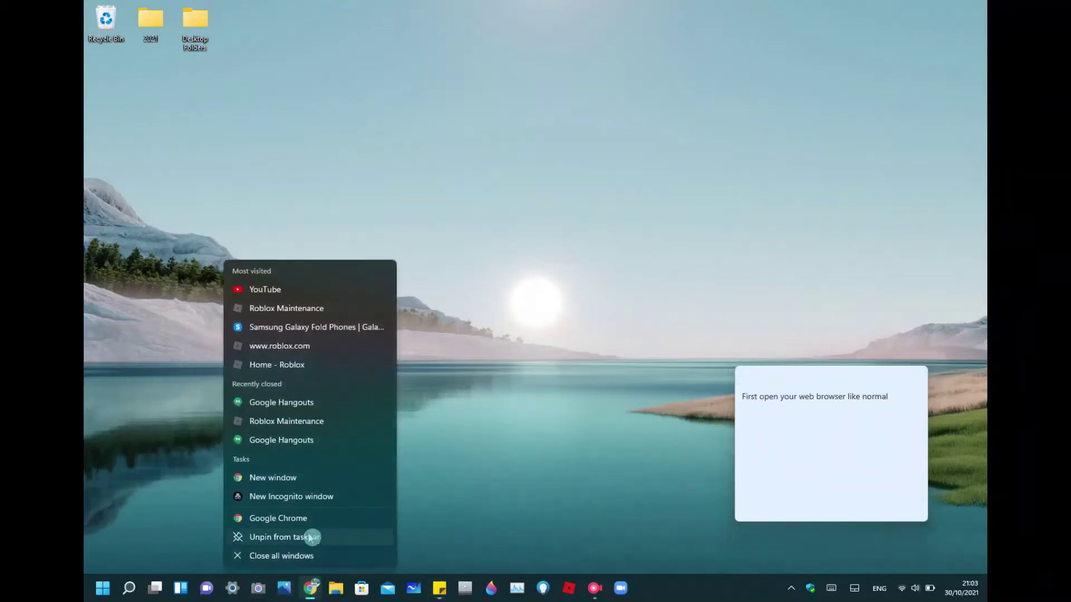
pyautogui.click(290, 478)
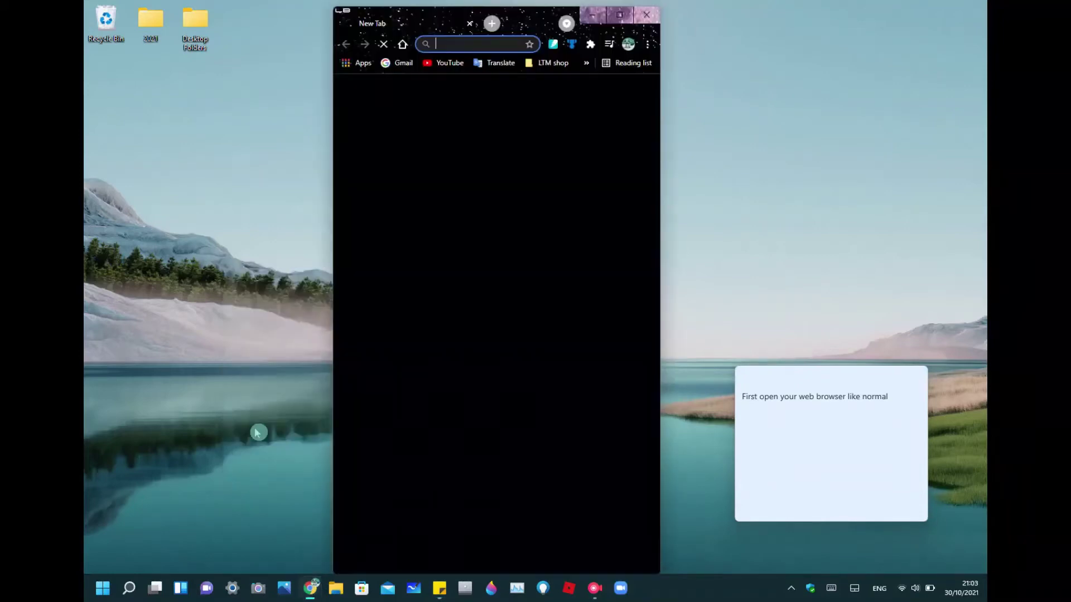
pyautogui.click(620, 14)
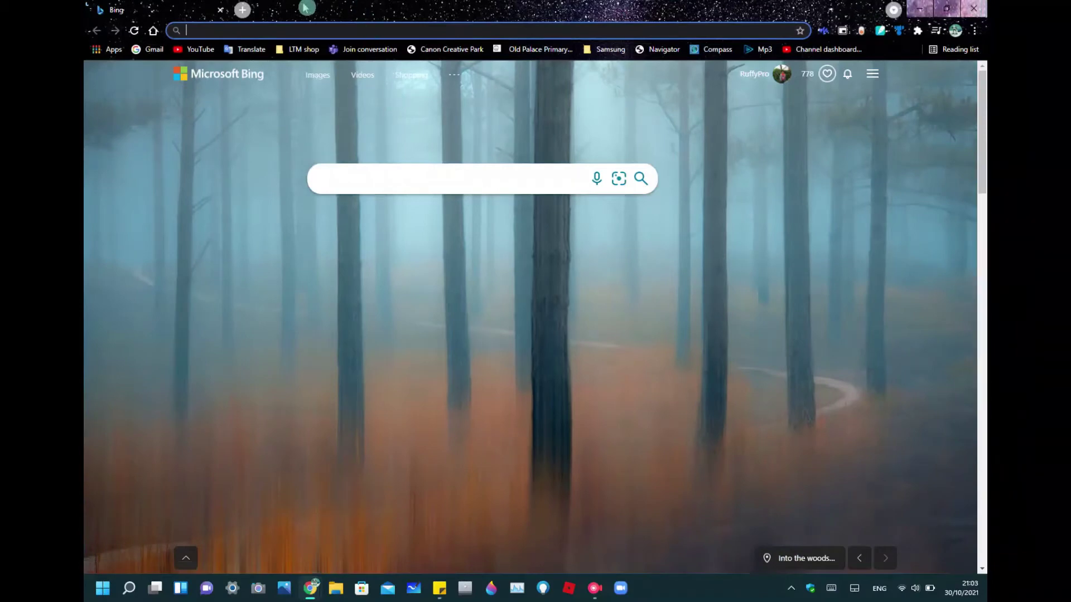
# Add the line "you search for a website called" to the sticky note.
pyautogui.click(438, 596)
pyautogui.write('you ')
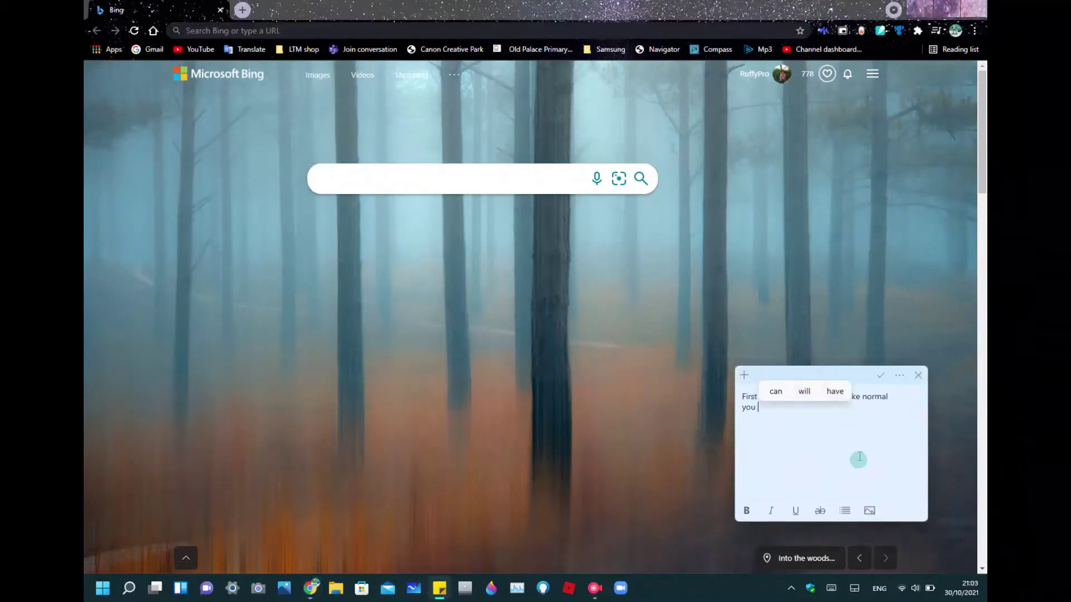
pyautogui.write('sea')
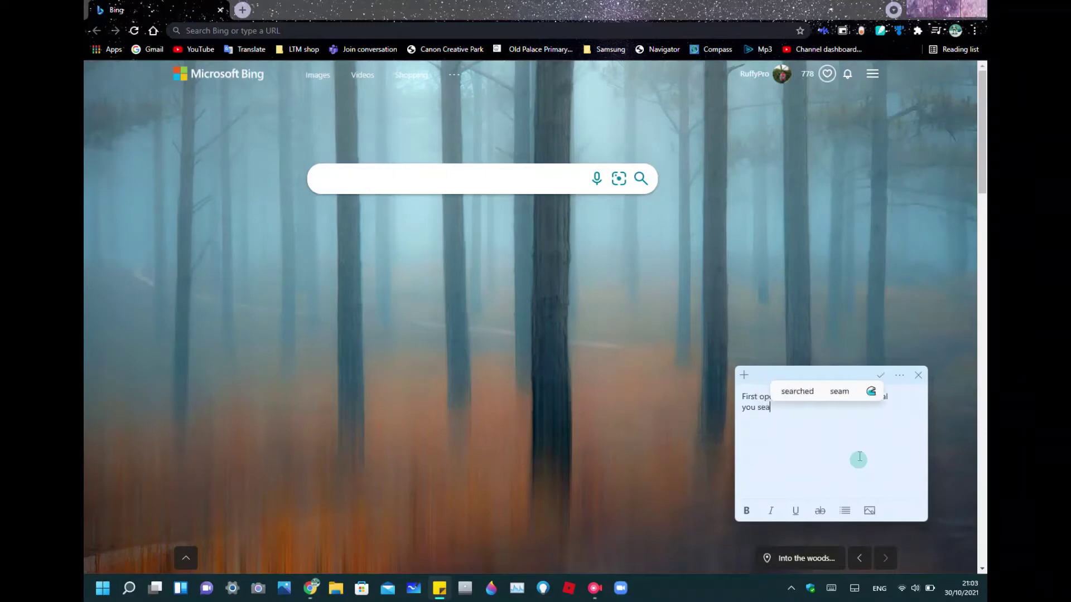
pyautogui.write('rch ')
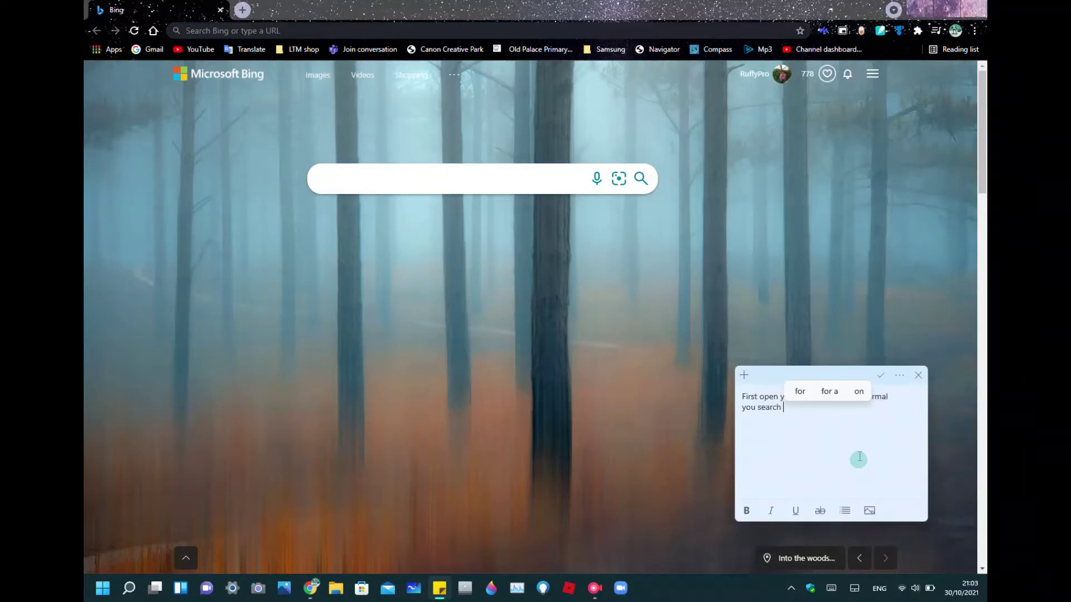
pyautogui.write('for a w')
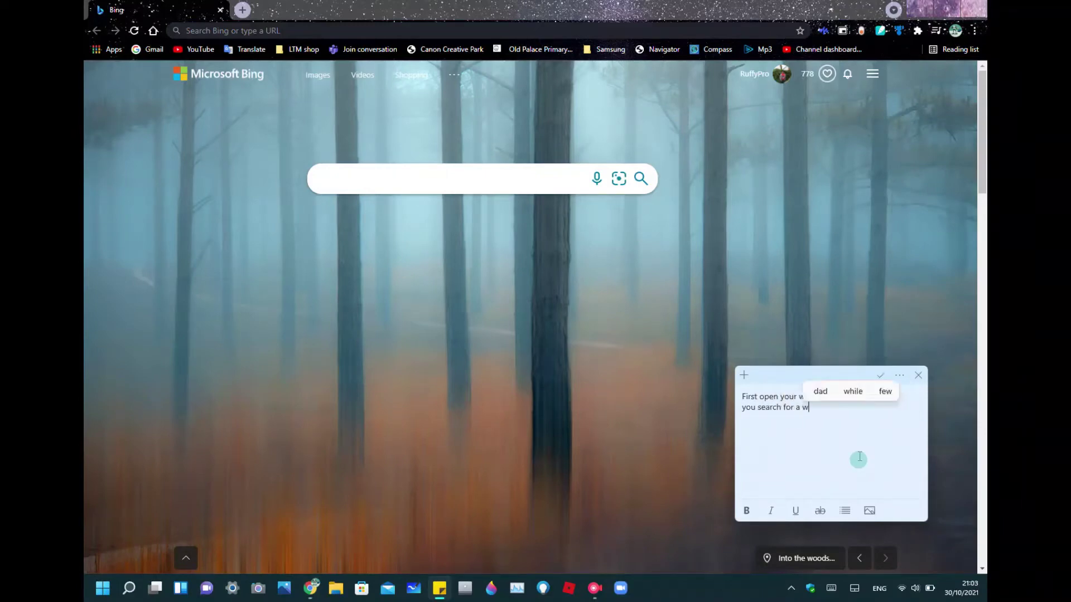
pyautogui.write('ebsite ')
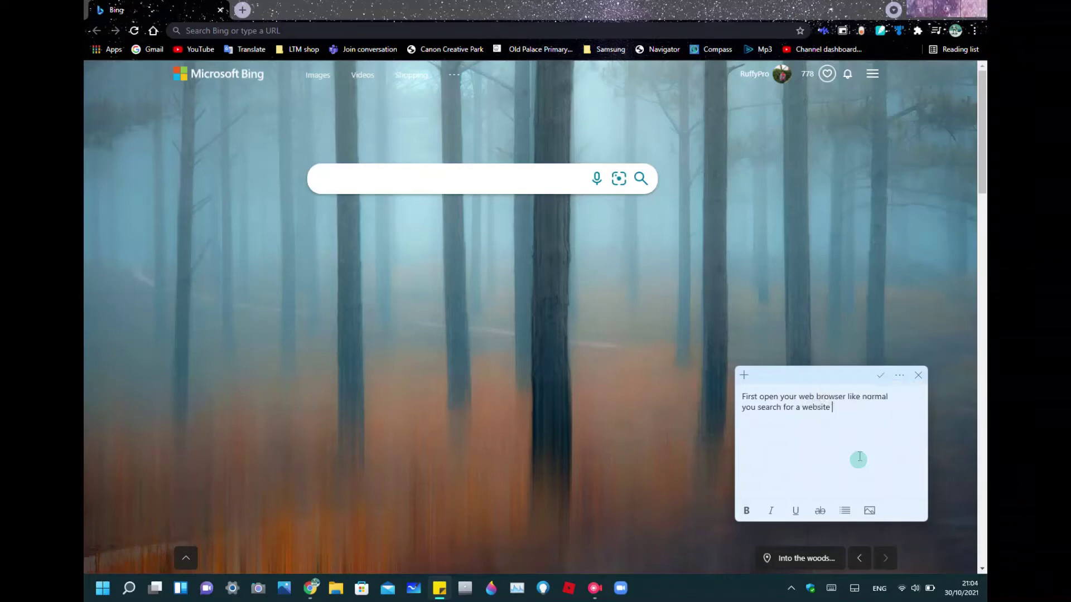
pyautogui.write('called n')
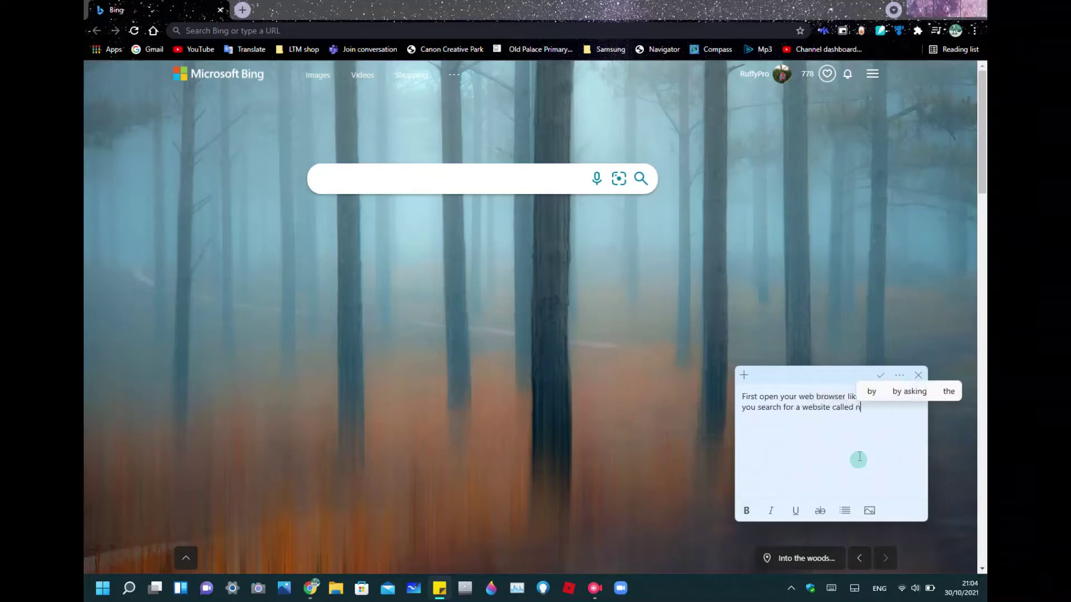
pyautogui.write('in')
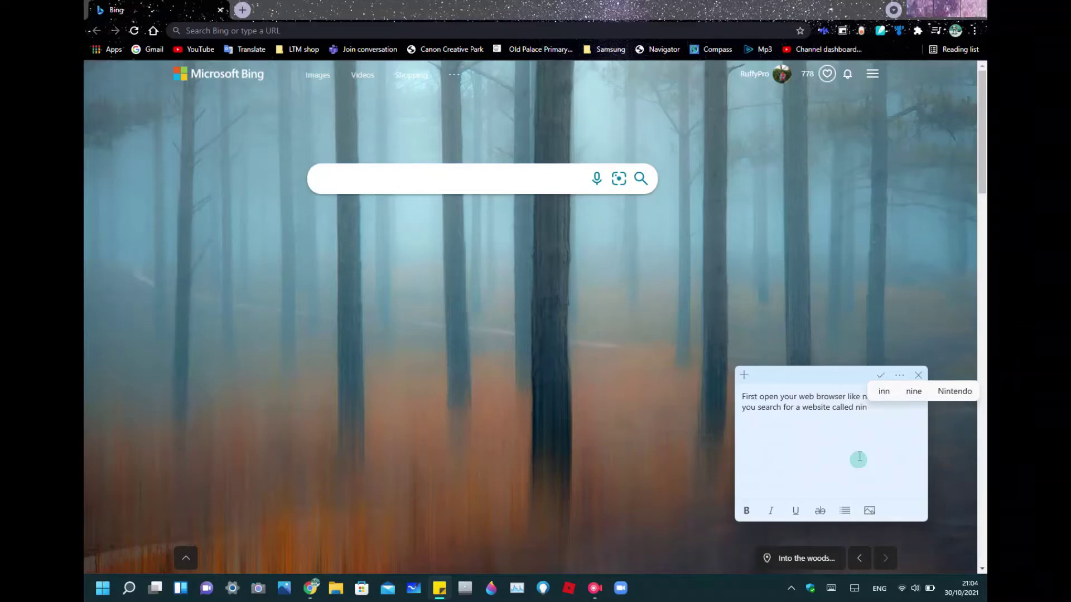
pyautogui.write('tr')
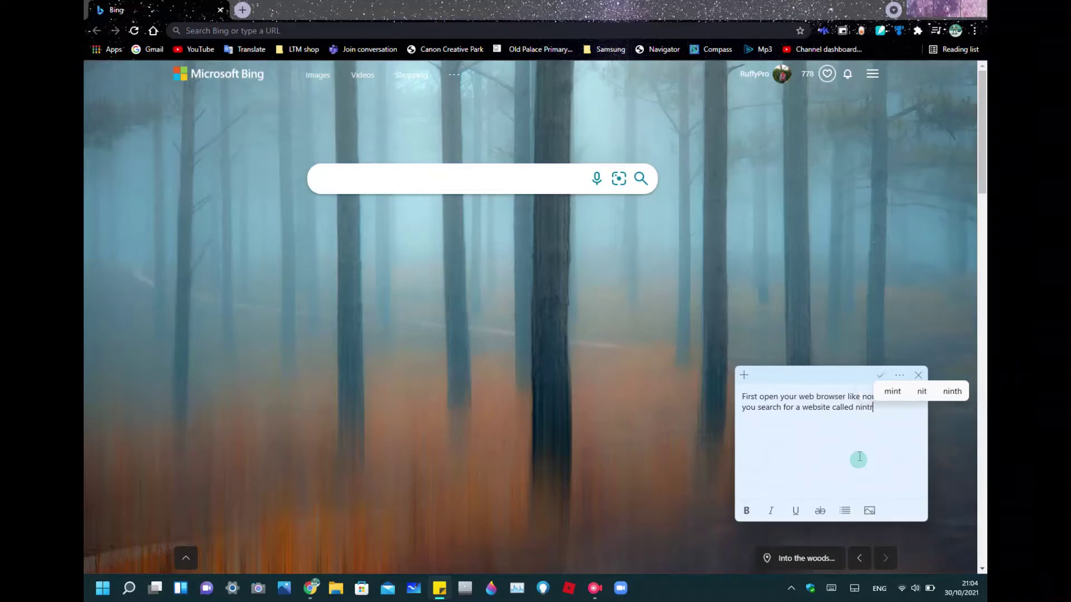
pyautogui.press('BackSpace')
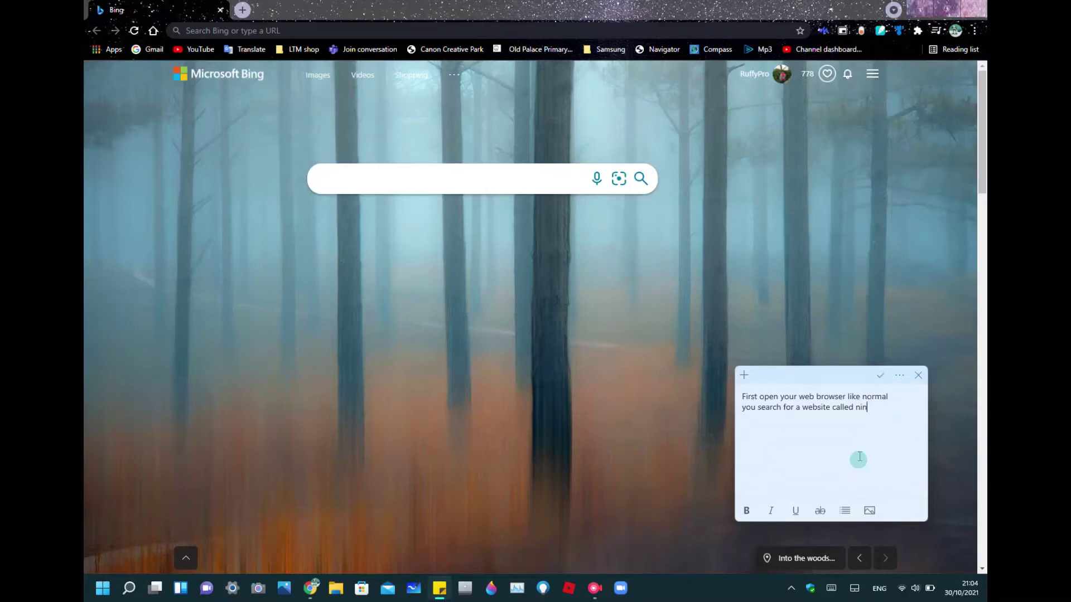
pyautogui.write('ne')
pyautogui.press('BackSpace')
pyautogui.press('BackSpace')
pyautogui.write('i')
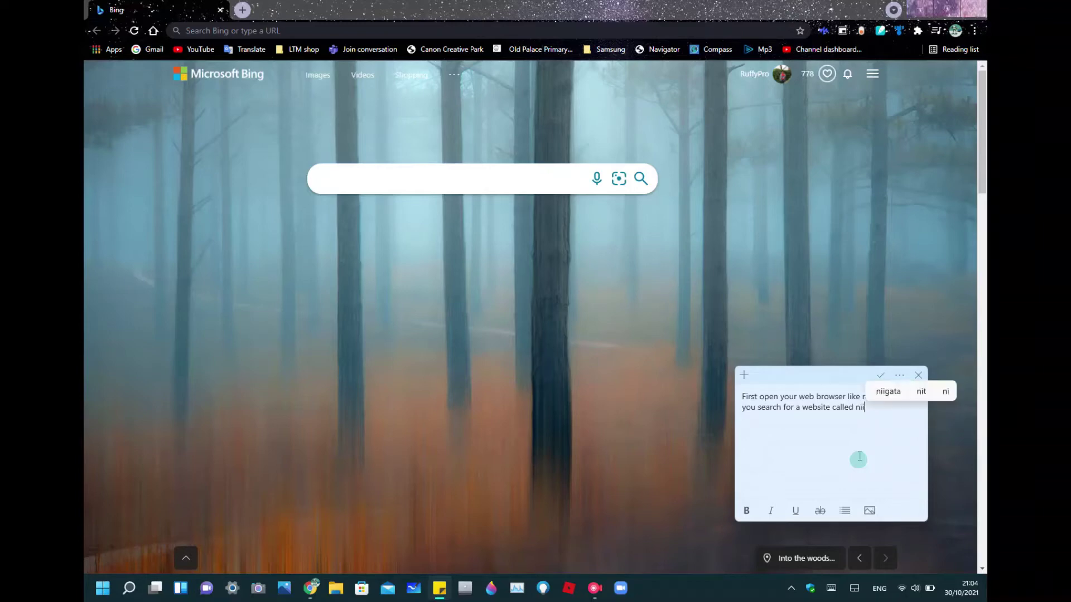
pyautogui.press('BackSpace')
pyautogui.press('BackSpace')
pyautogui.press('BackSpace')
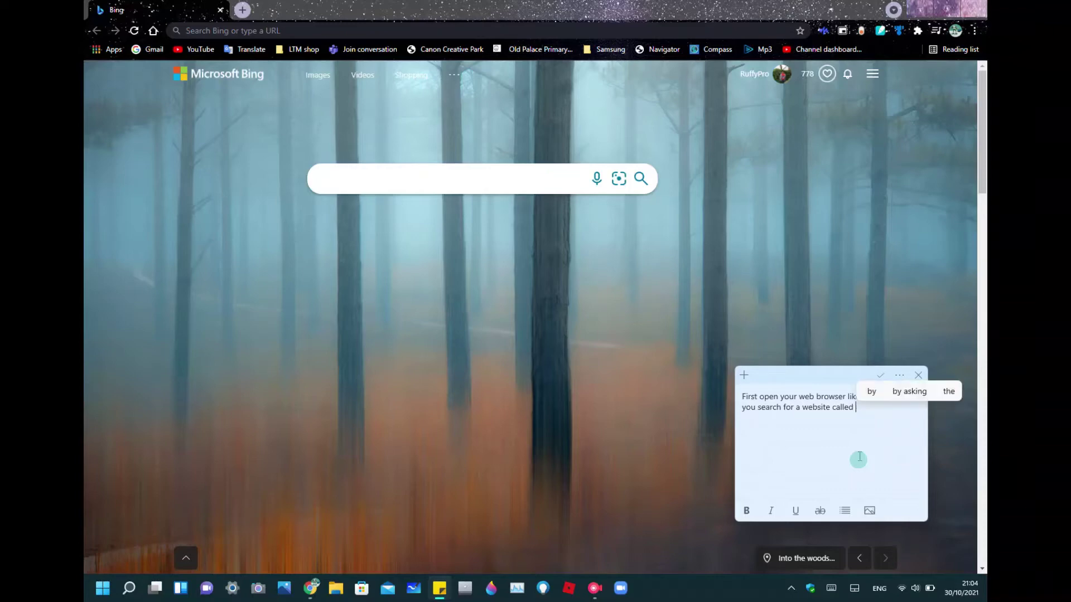
# Add the line "i forget" to the sticky note and begin a new line.
pyautogui.press('Return')
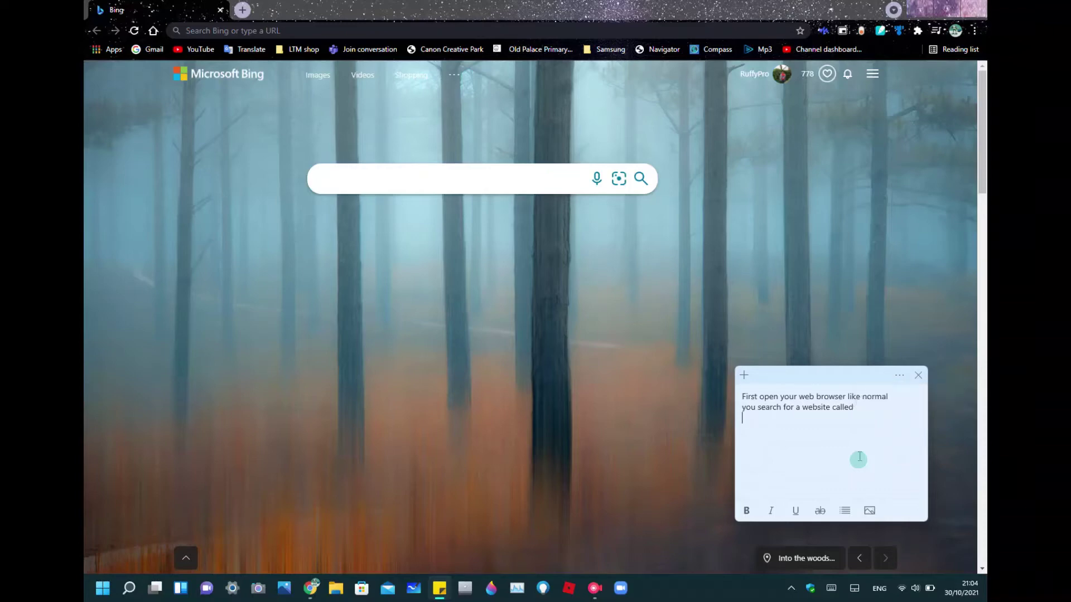
pyautogui.write('i forget')
pyautogui.press('Return')
# Switch to the browser and search Bing for "ninite" using the matching suggestion.
pyautogui.click(382, 177)
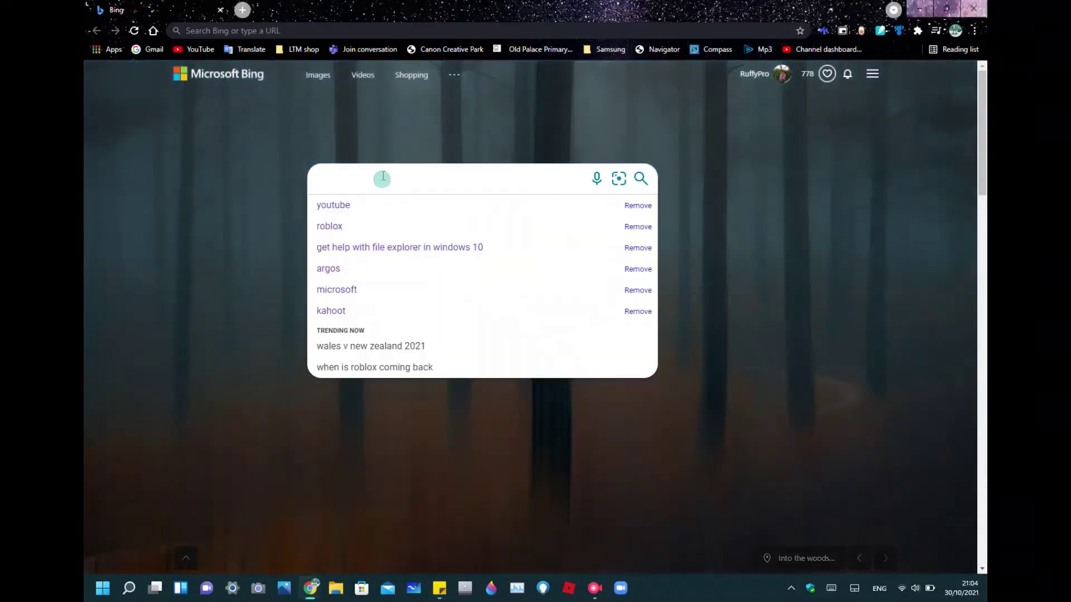
pyautogui.write('ni')
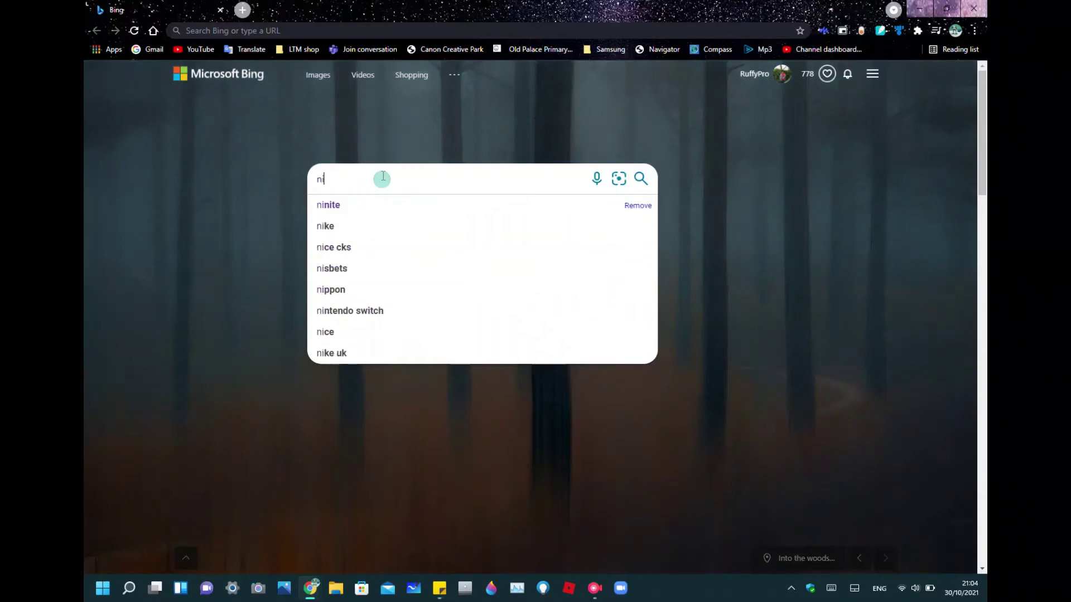
pyautogui.click(356, 208)
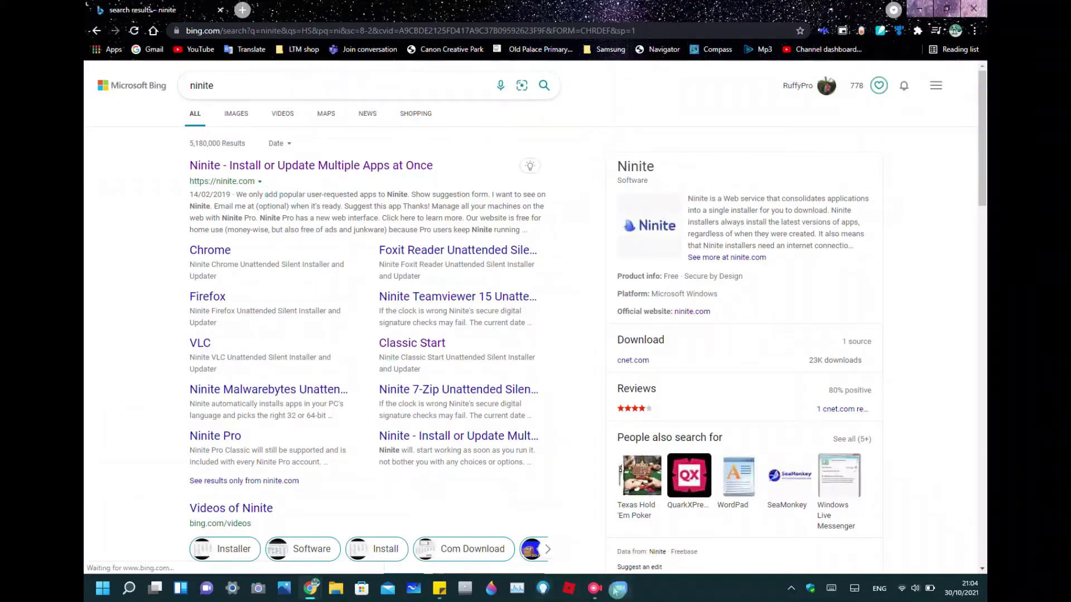
# Return to the sticky note and add the line "ninite thats the one".
pyautogui.click(439, 594)
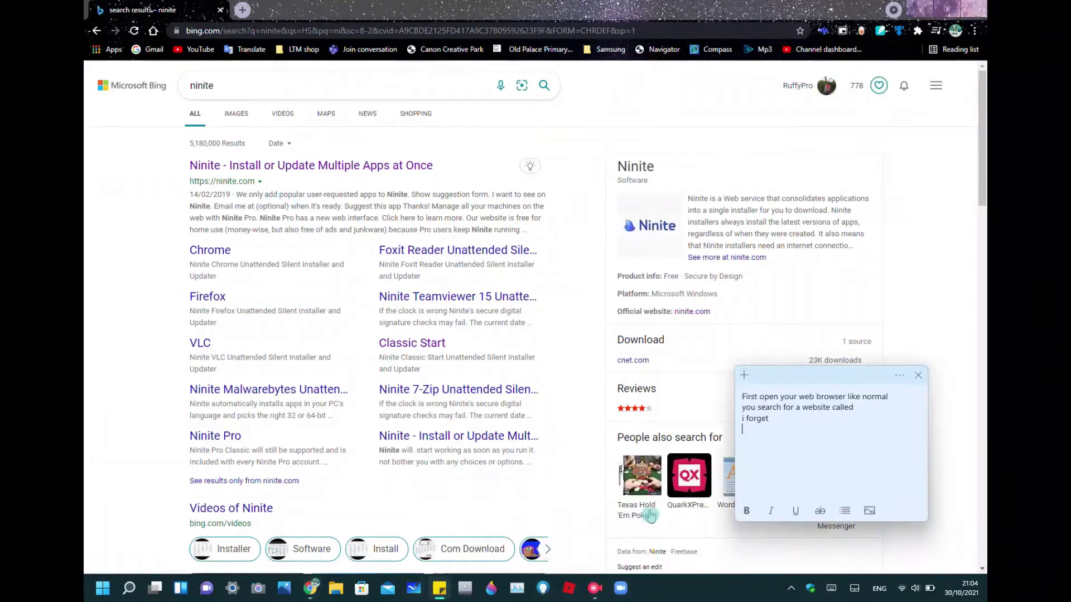
pyautogui.write('nin')
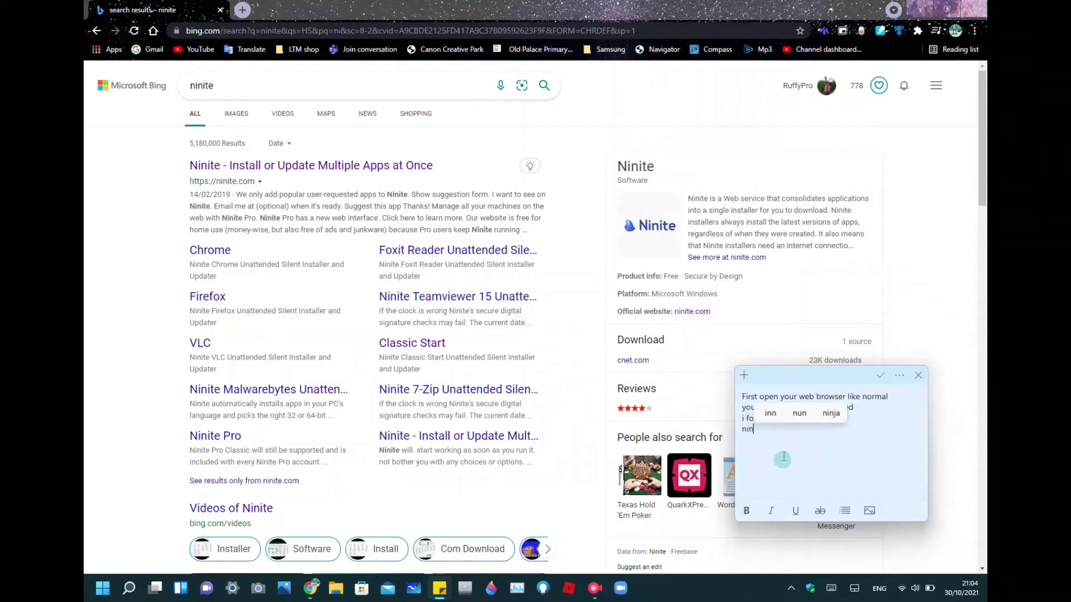
pyautogui.write('ite')
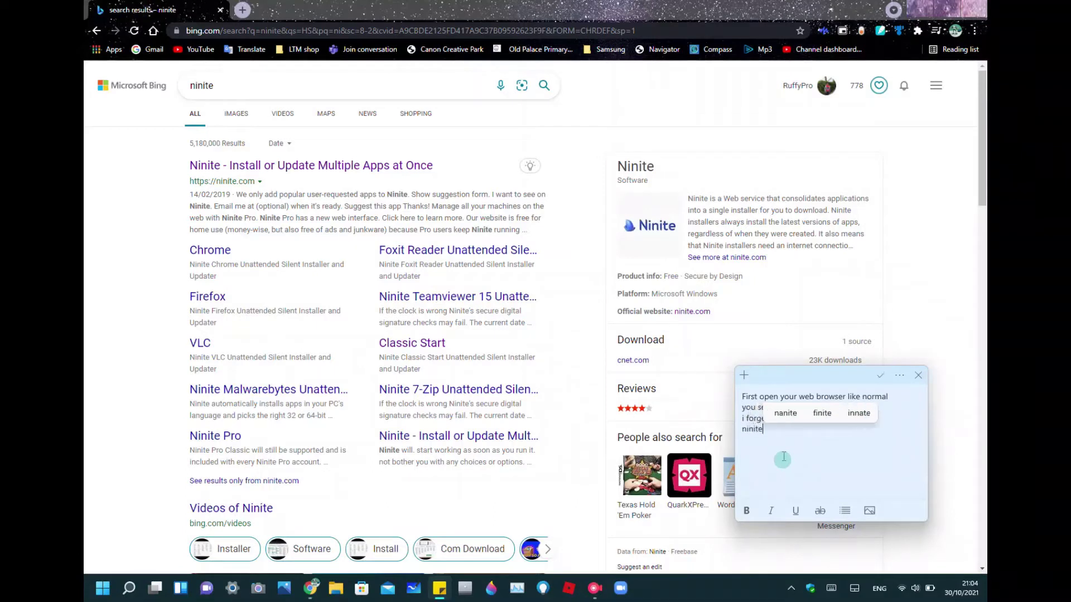
pyautogui.write(' taht')
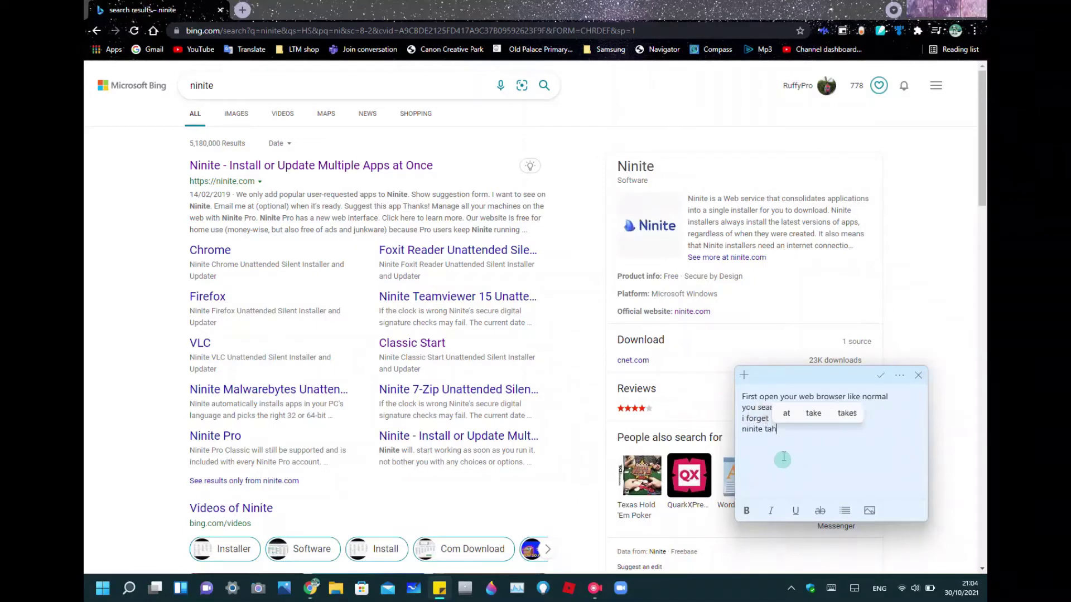
pyautogui.press('BackSpace')
pyautogui.press('BackSpace')
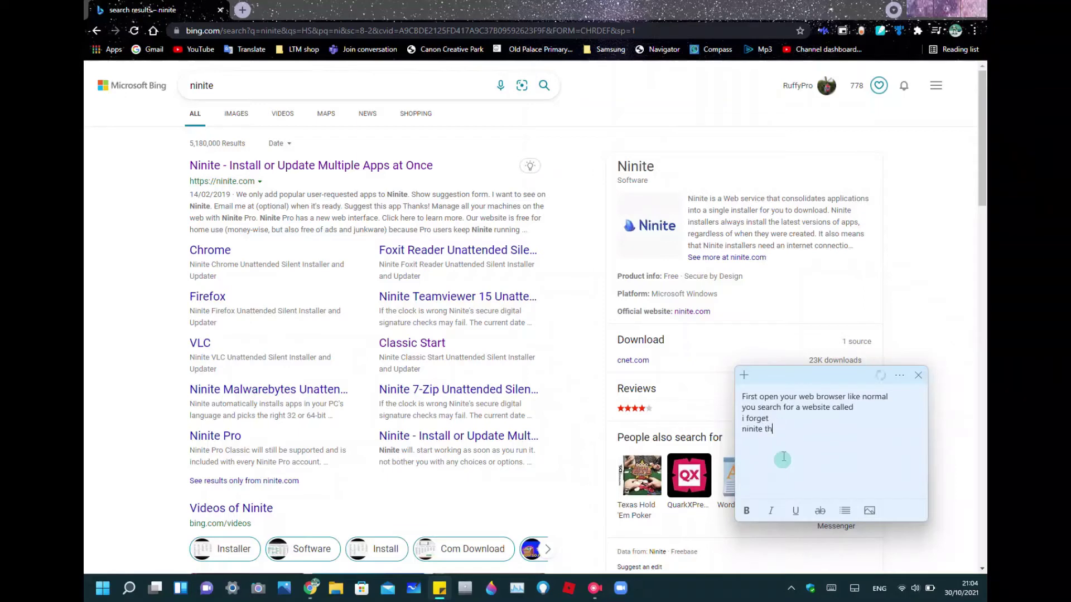
pyautogui.write('ats the one')
# Open the Ninite website from the first search result and add the line "click the first one" to the sticky note.
pyautogui.click(366, 165)
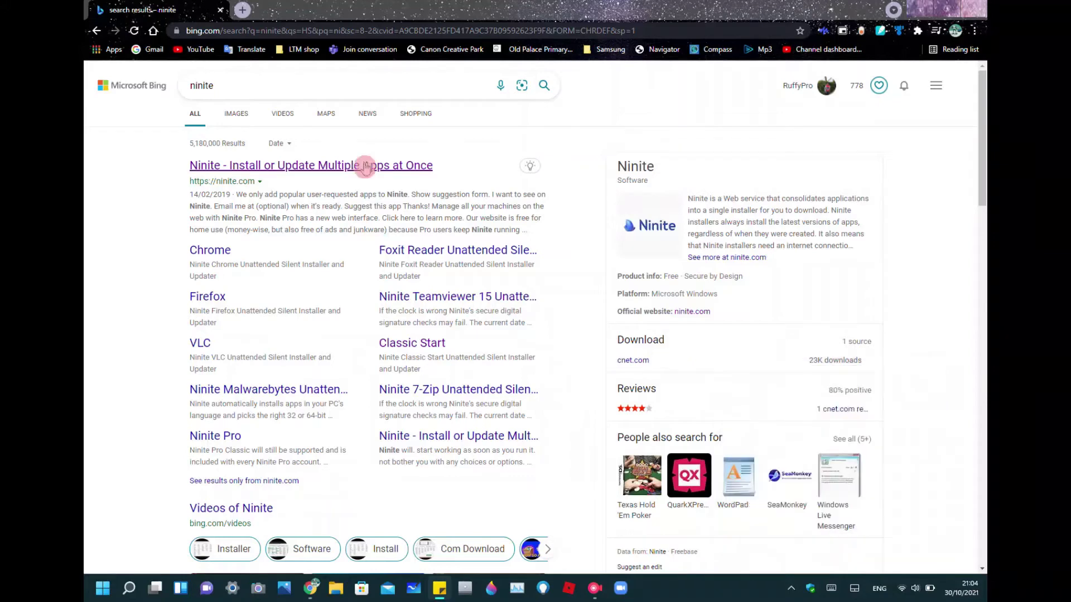
pyautogui.hotkey('alt', 'Tab')
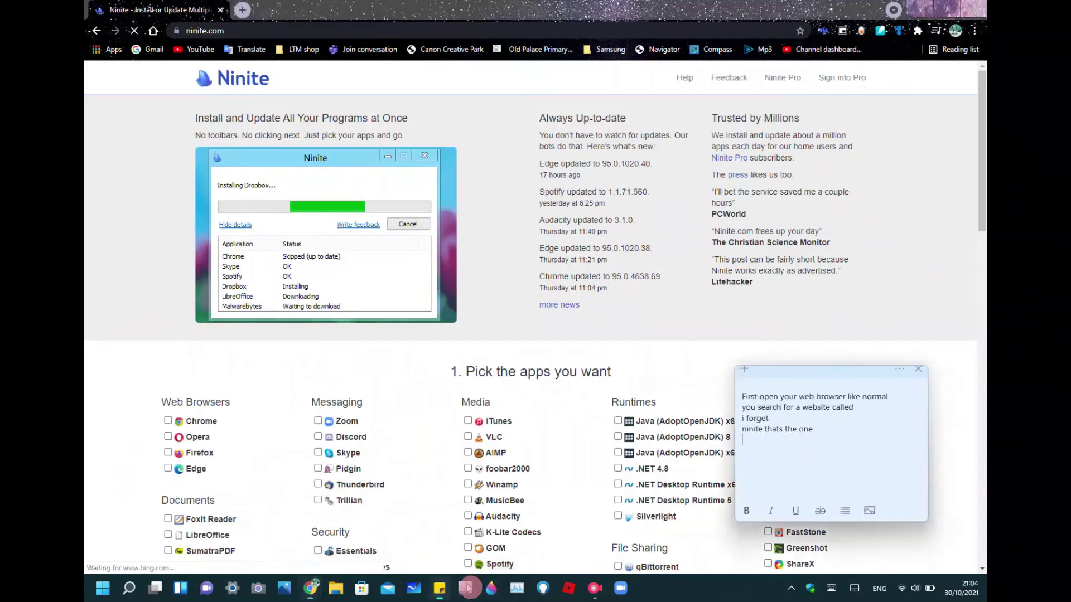
pyautogui.write('cli')
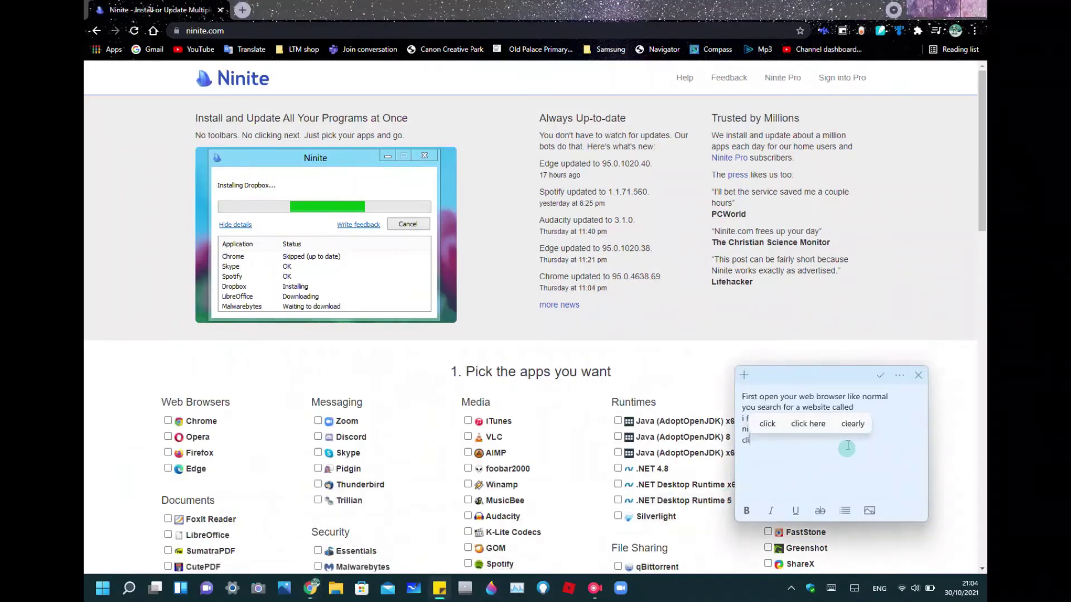
pyautogui.write('ck the fi')
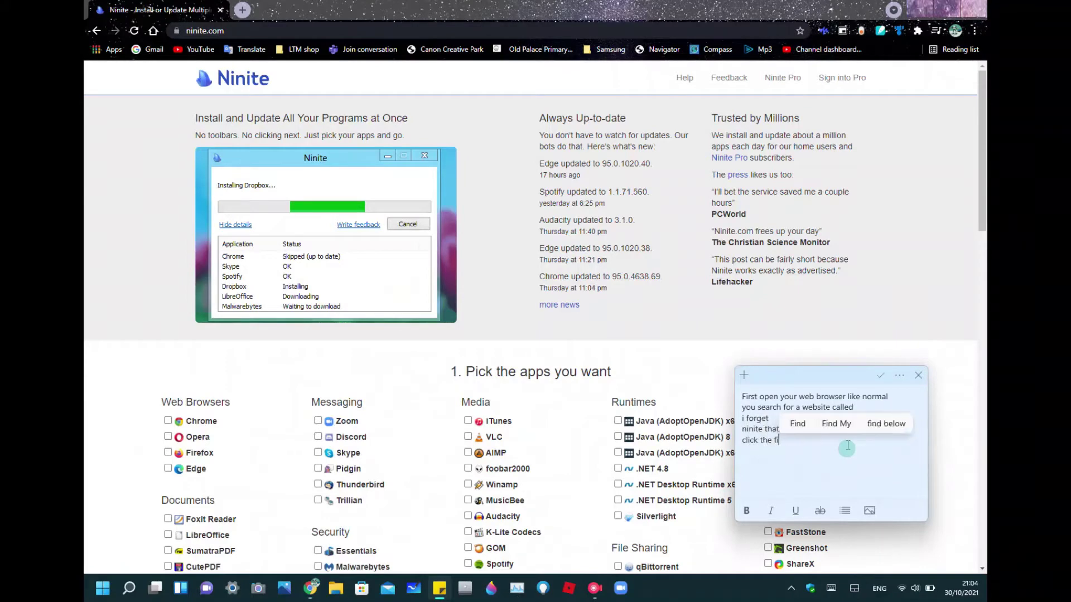
pyautogui.write('rst one')
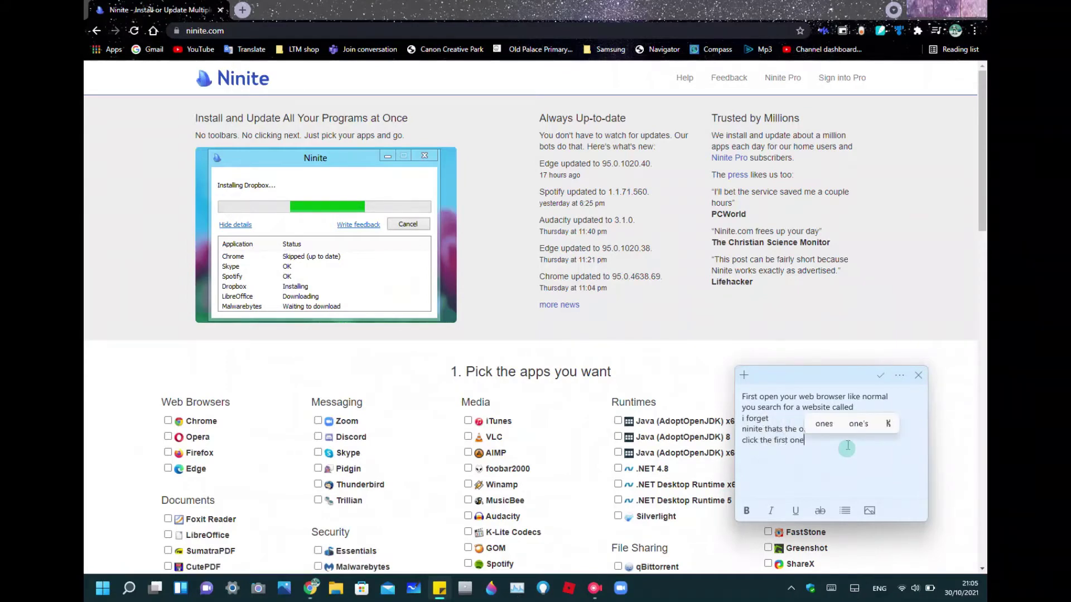
# Add the line "scrool down until you see classic startup" to the sticky note.
pyautogui.scroll(-3, 552, 454)
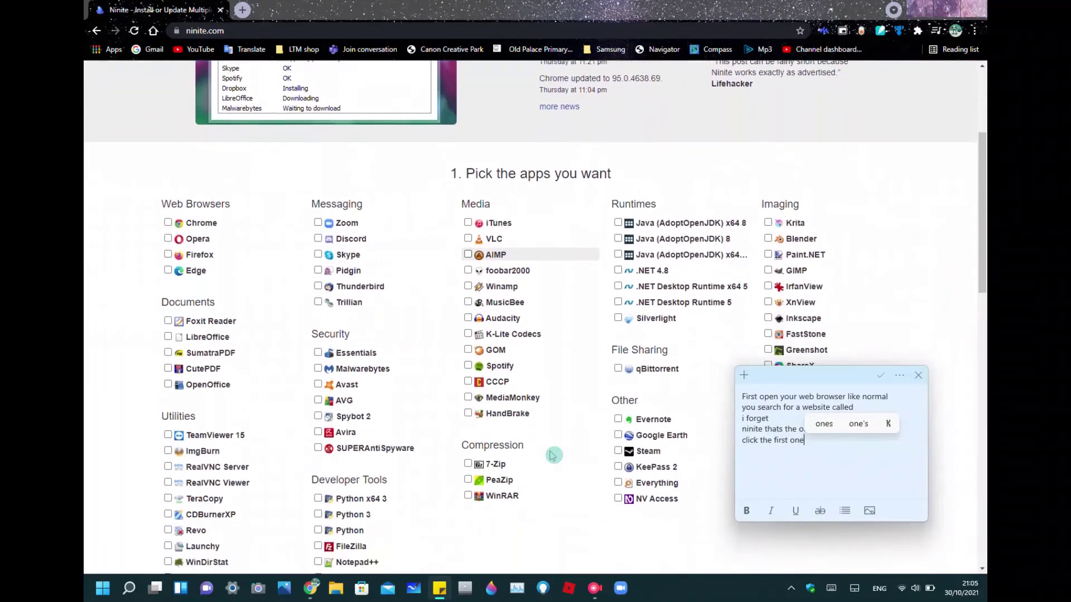
pyautogui.press('Return')
pyautogui.write('sc')
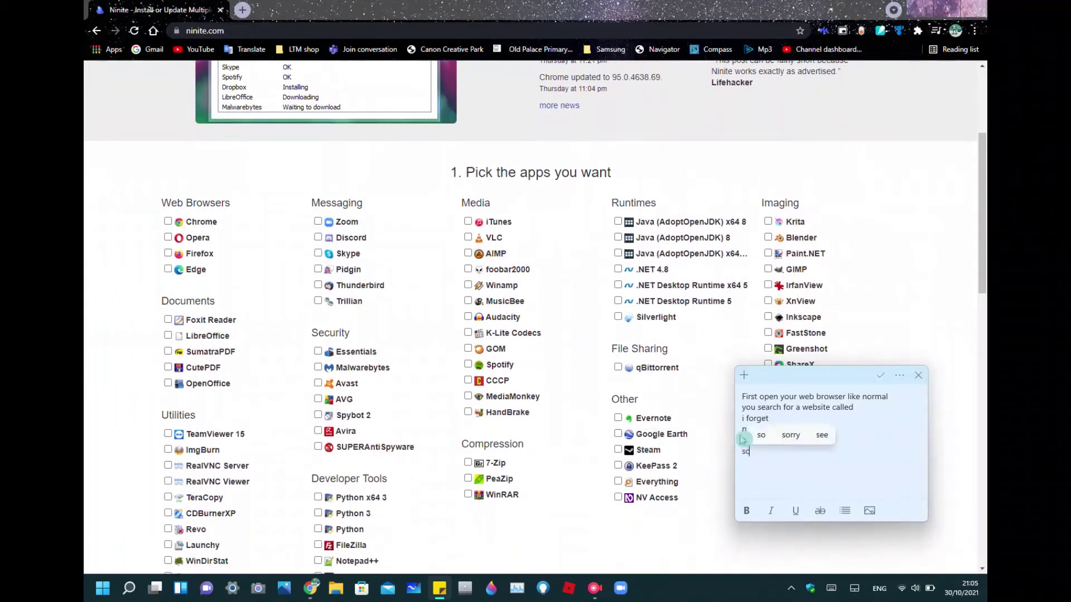
pyautogui.write('rool do')
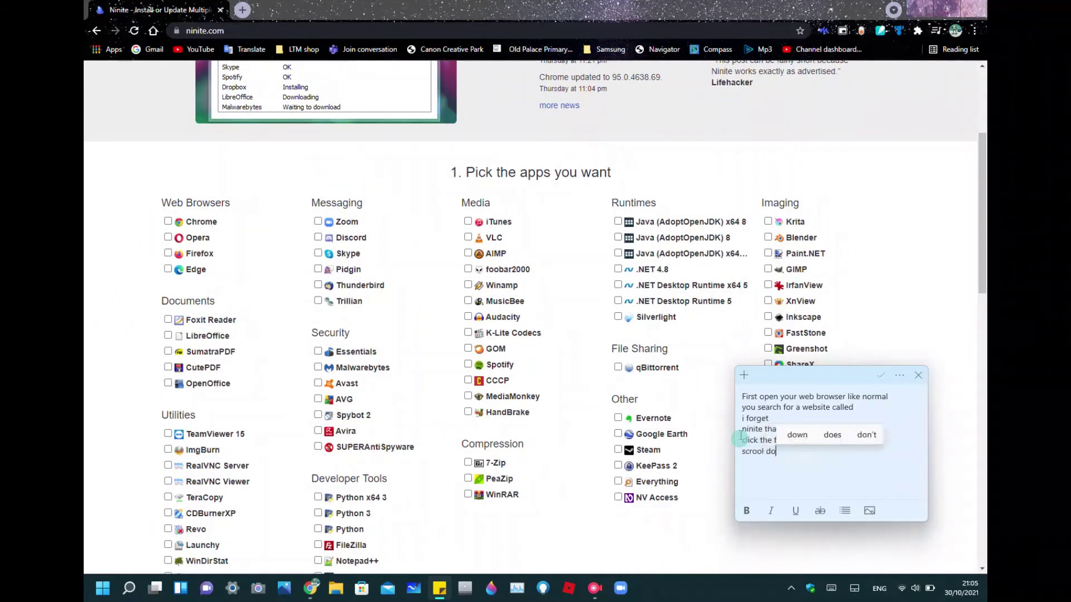
pyautogui.write('wn until ')
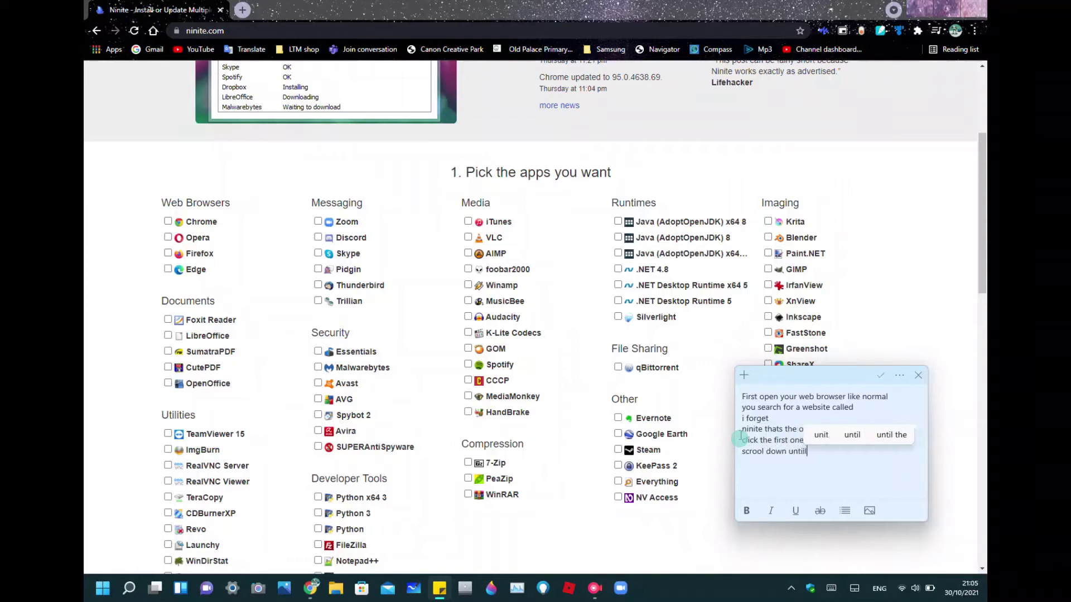
pyautogui.write('you ')
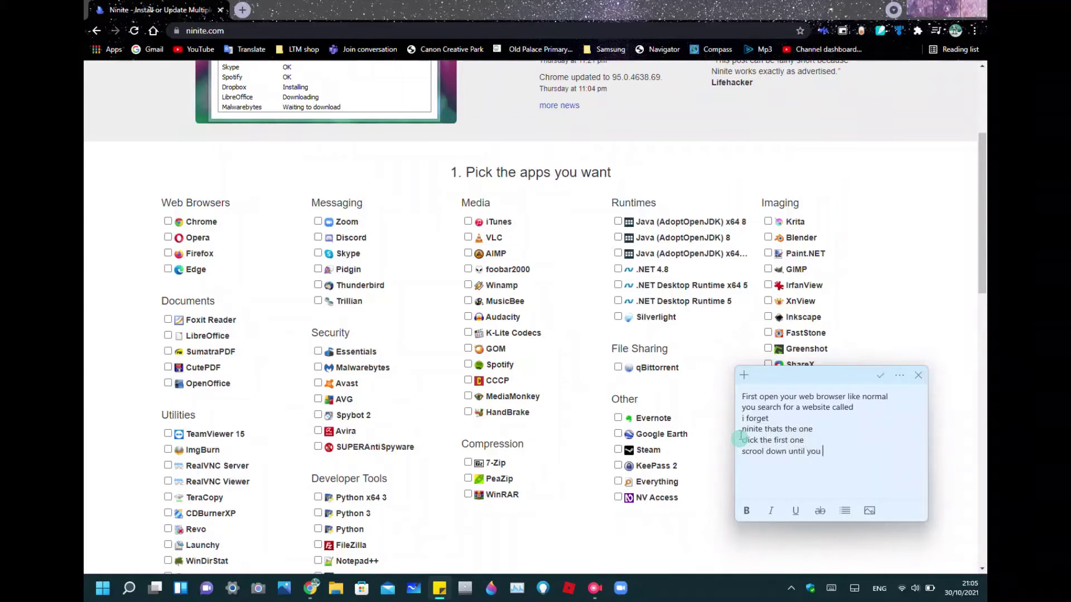
pyautogui.write('see cla')
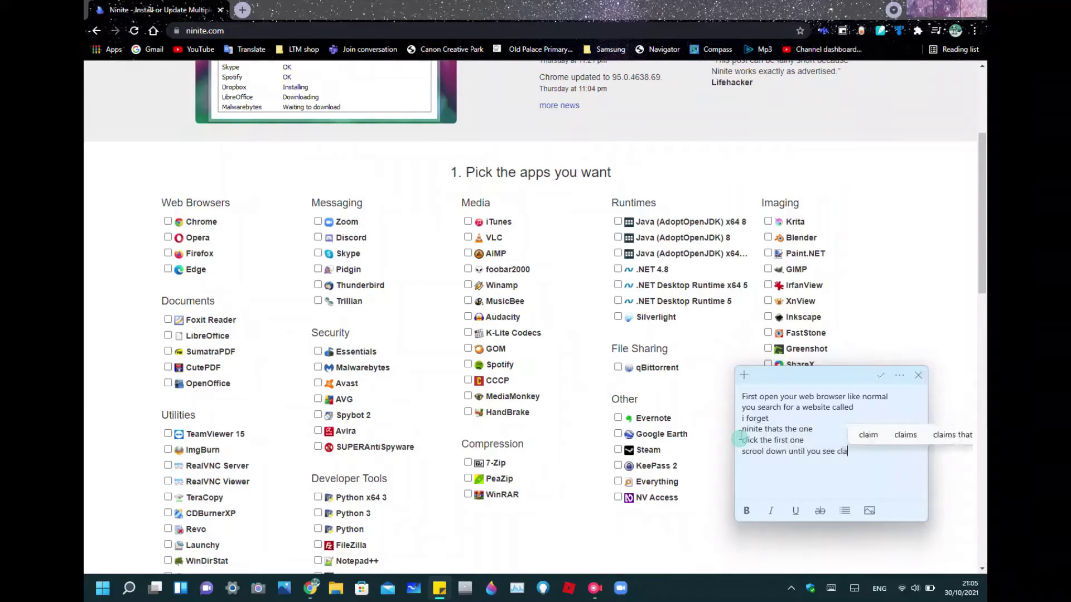
pyautogui.write('ssic')
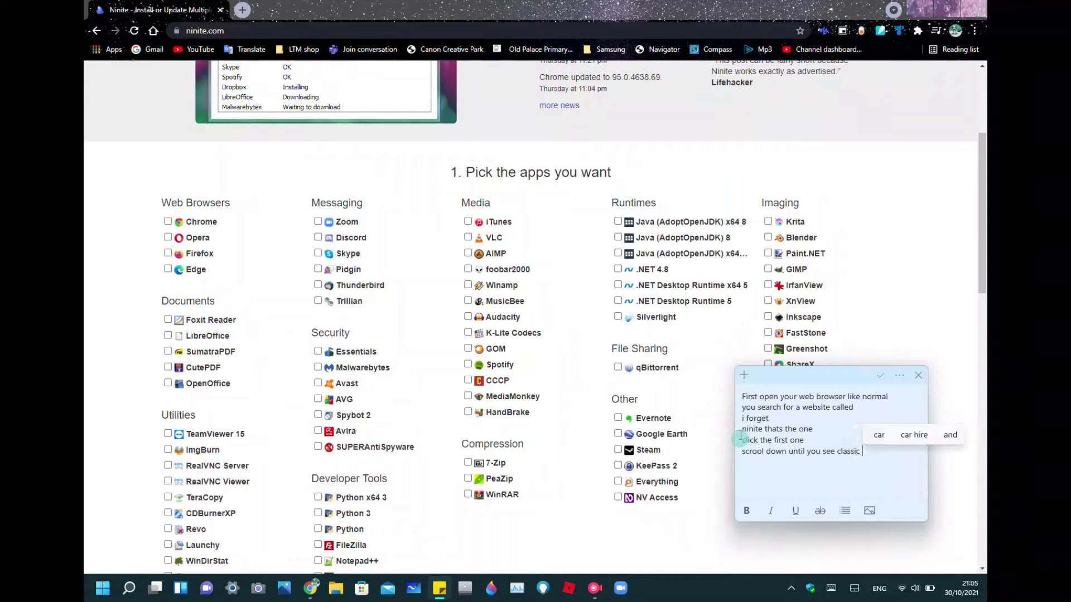
pyautogui.write(' startup')
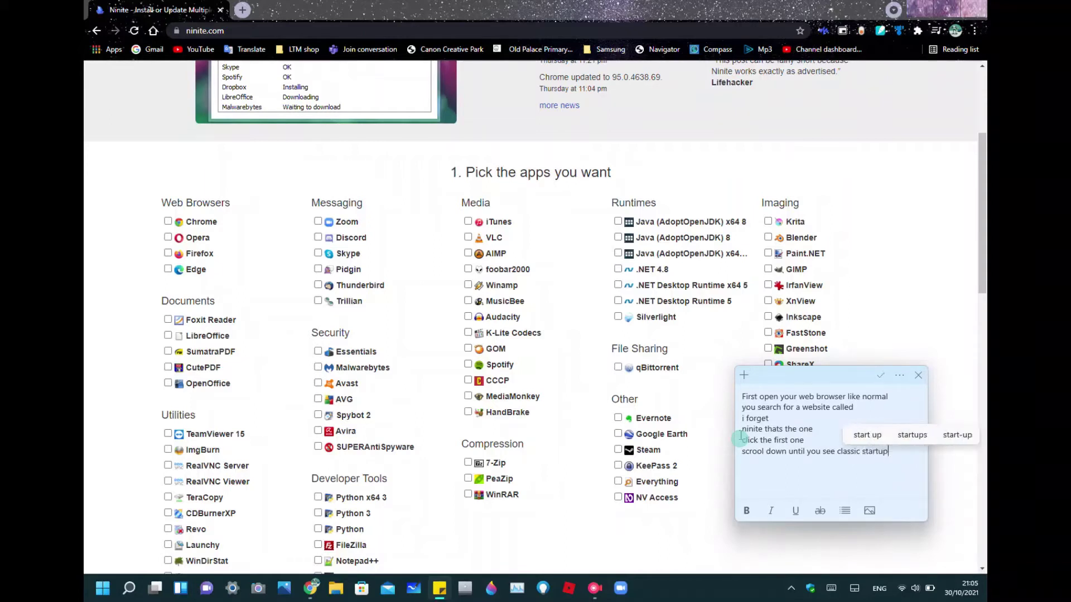
# Select Classic Start under Utilities in Ninite's list of apps.
pyautogui.click(647, 553)
pyautogui.scroll(-2, 544, 445)
pyautogui.scroll(-2, 544, 444)
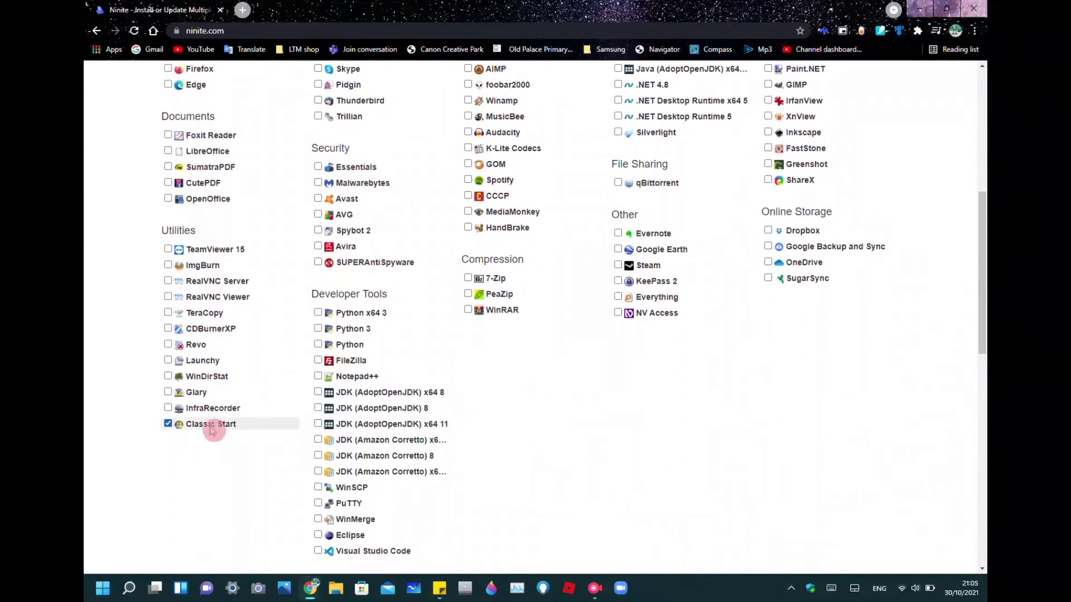
pyautogui.scroll(1, 212, 433)
pyautogui.scroll(-3, 213, 433)
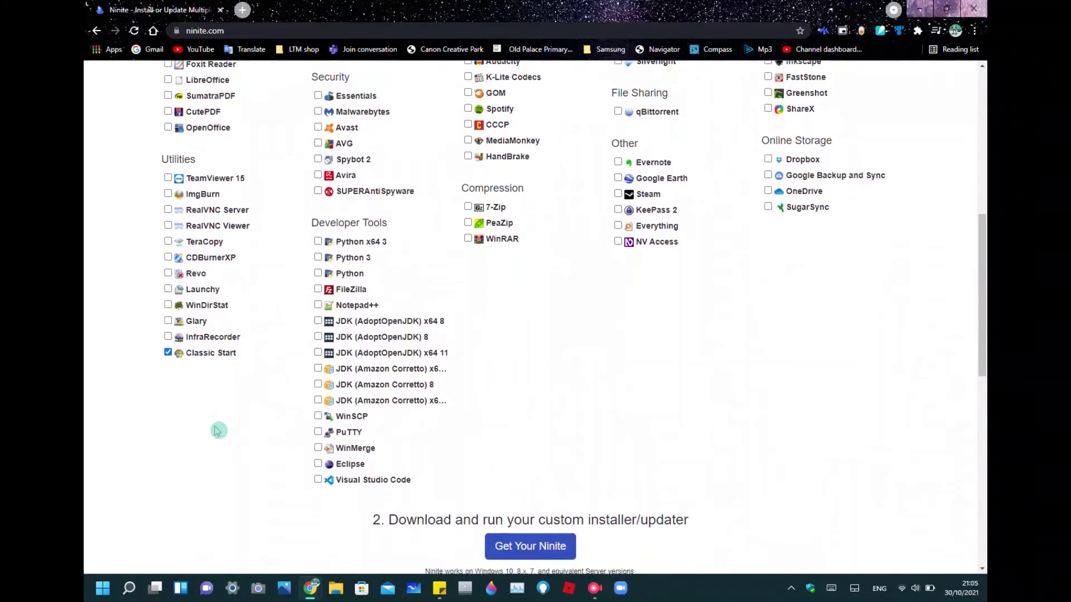
pyautogui.scroll(-4, 218, 431)
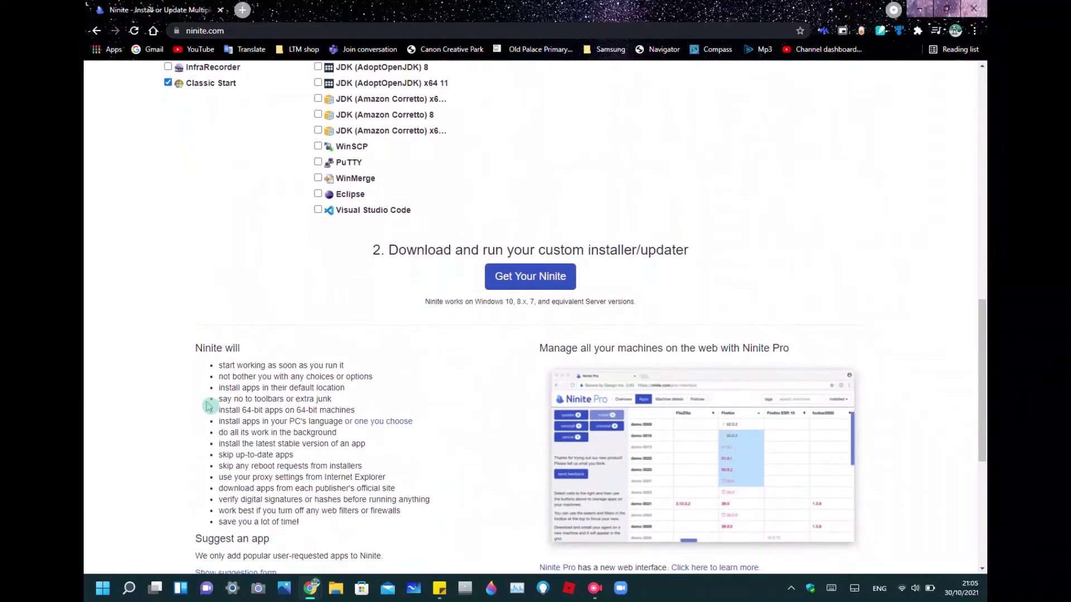
pyautogui.click(439, 591)
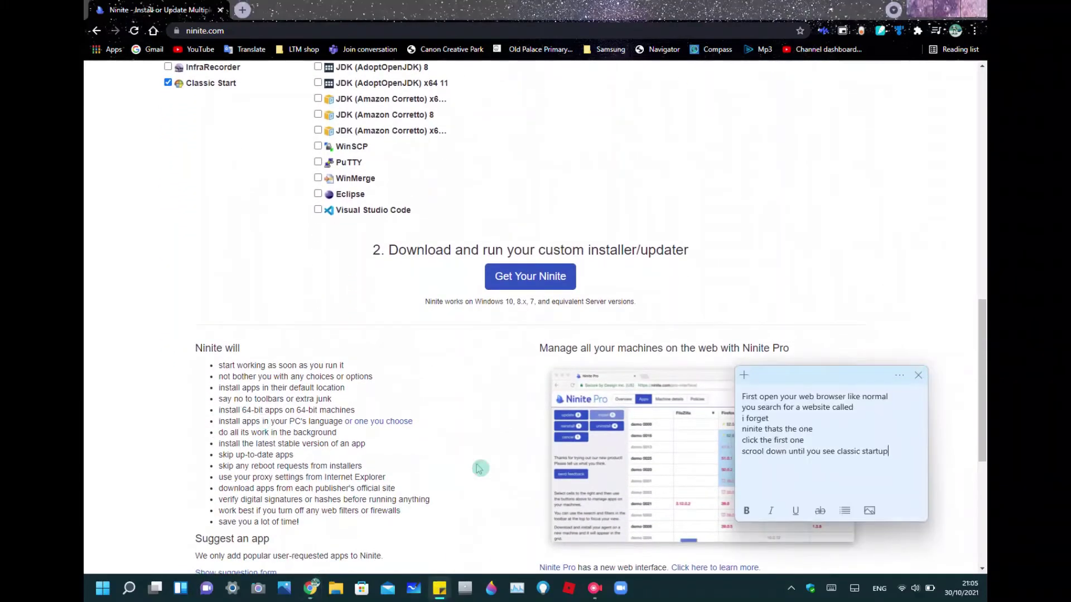
pyautogui.click(744, 251)
pyautogui.moveTo(743, 251); pyautogui.dragTo(308, 236)
pyautogui.click(361, 422)
pyautogui.click(338, 591)
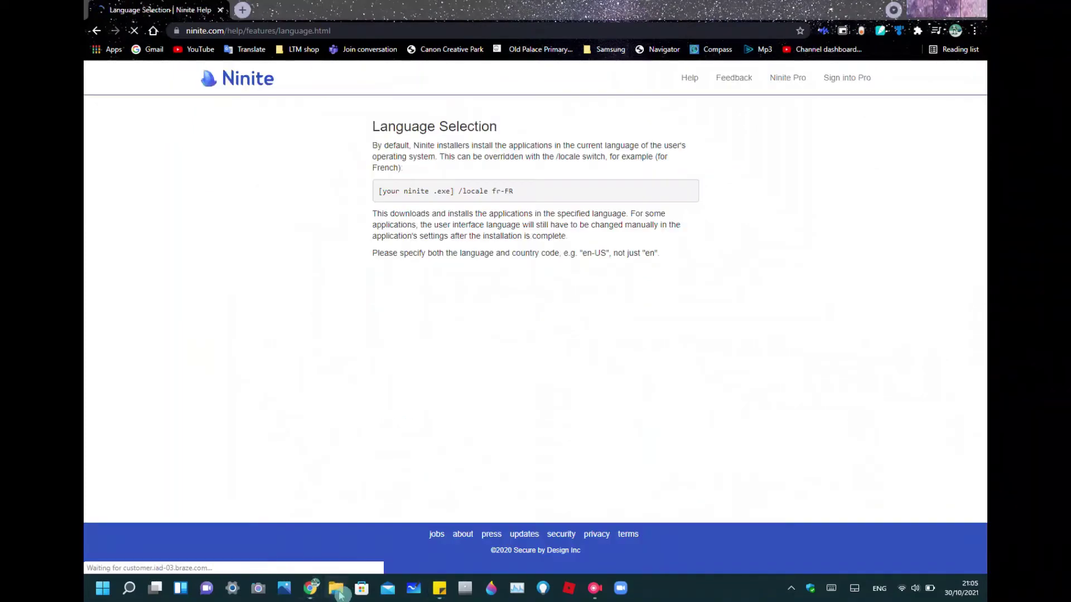
pyautogui.click(986, 7)
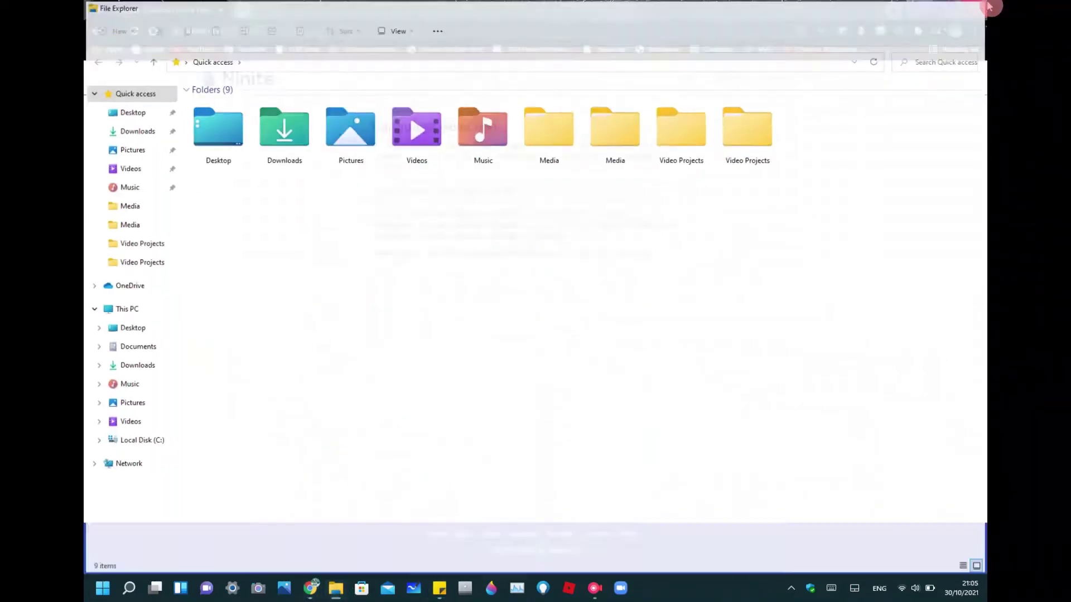
pyautogui.hotkey('alt', 'Left')
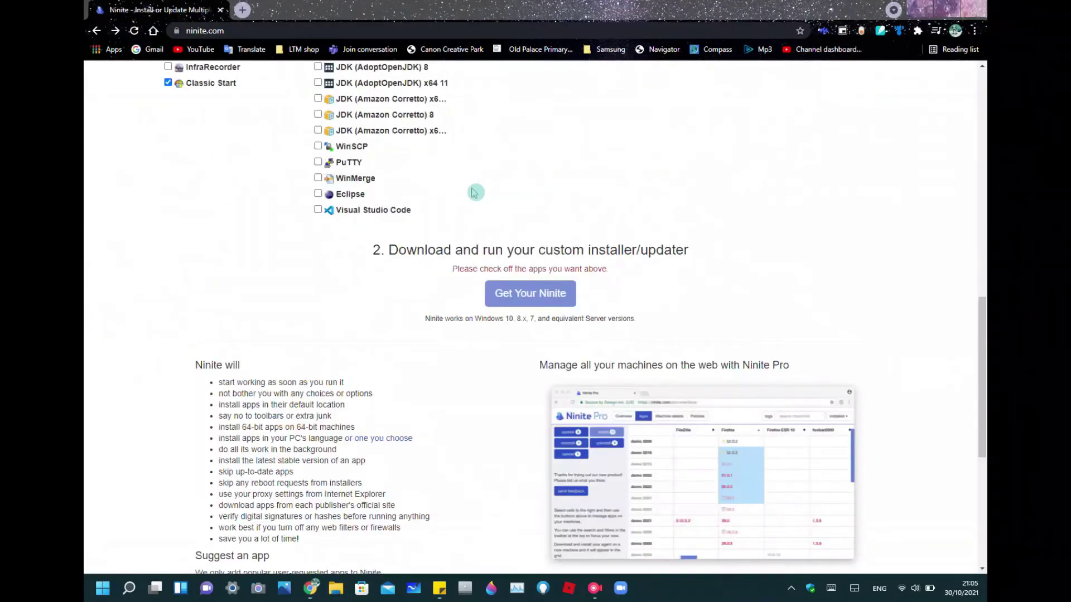
# Tick Classic Start under Utilities again so that Ninite registers the selection.
pyautogui.scroll(5, 476, 191)
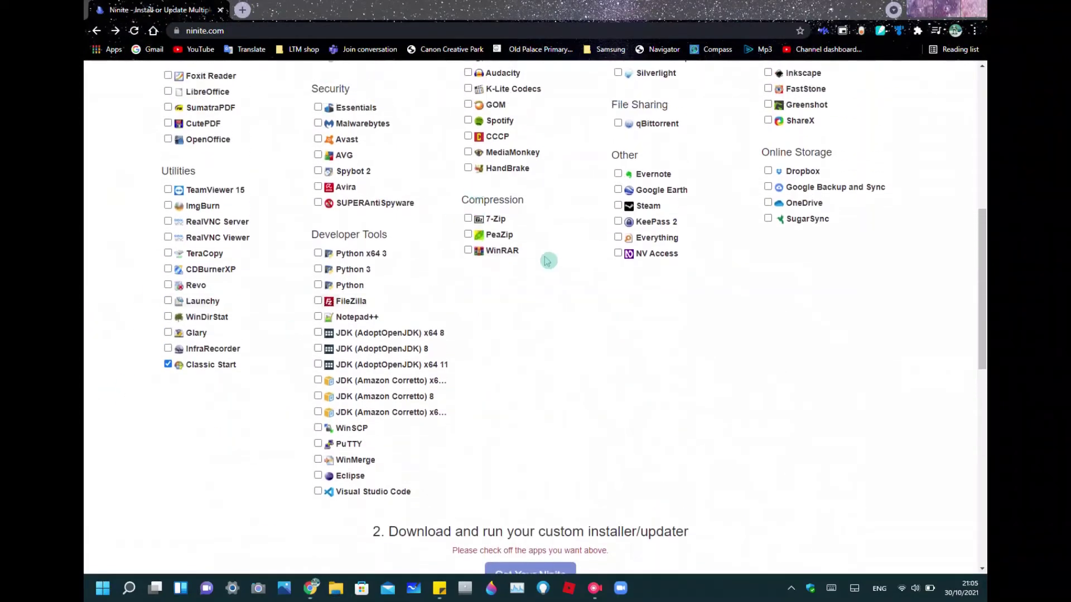
pyautogui.scroll(-4, 544, 257)
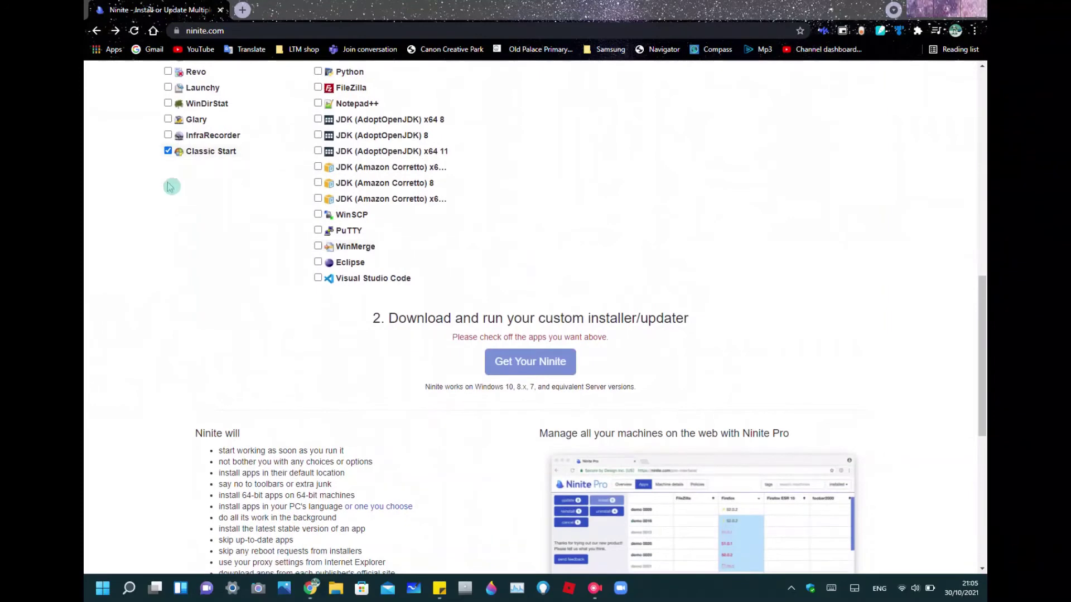
pyautogui.click(143, 239)
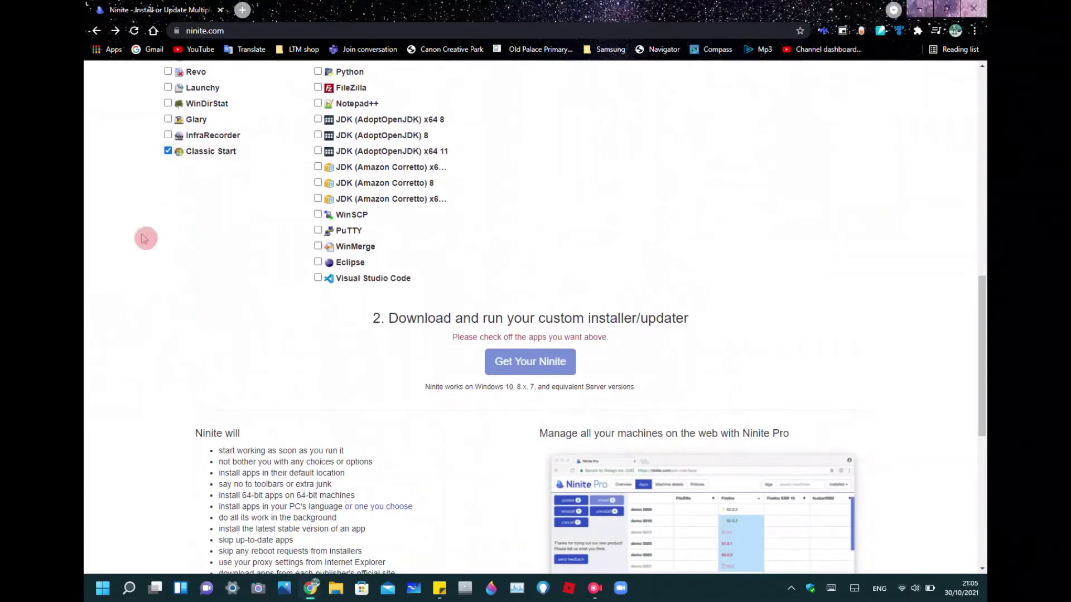
pyautogui.click(168, 151)
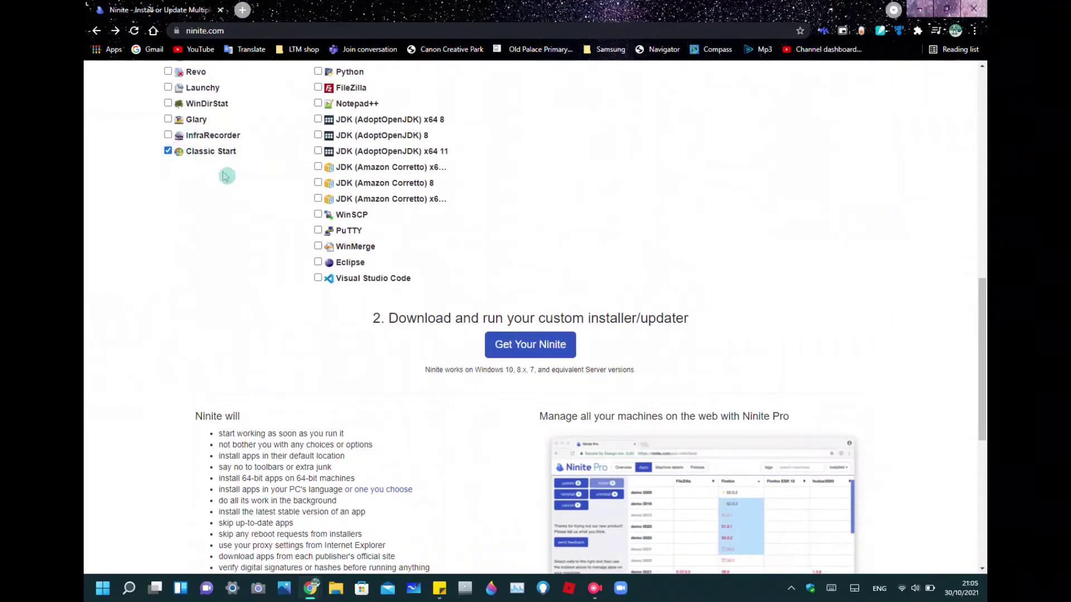
# Continue the last line of the sticky note with "press get your ninite" and start a new line.
pyautogui.click(440, 589)
pyautogui.write('pree')
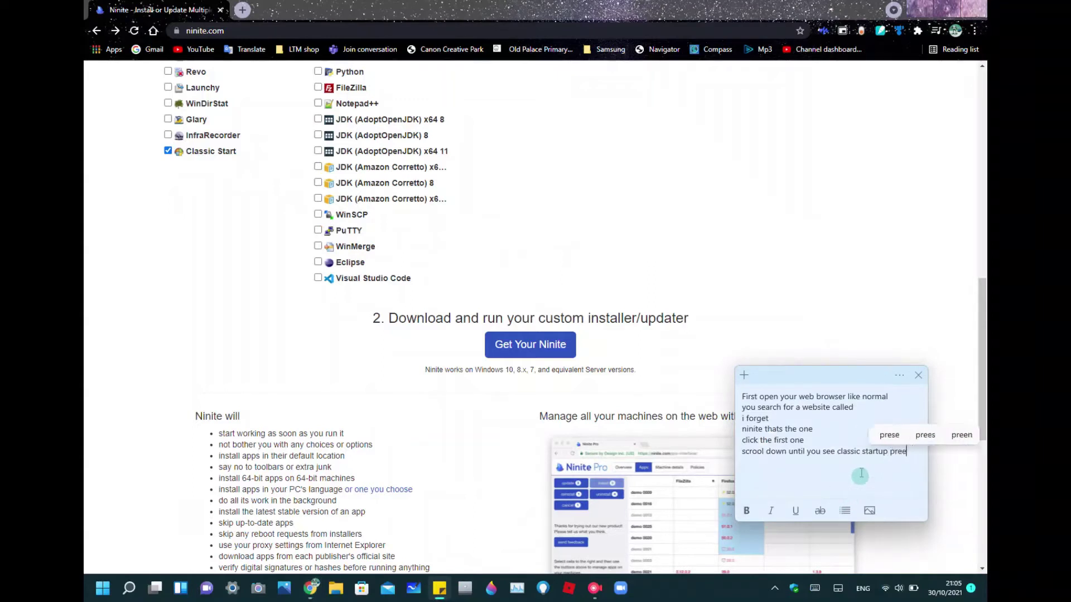
pyautogui.press('BackSpace')
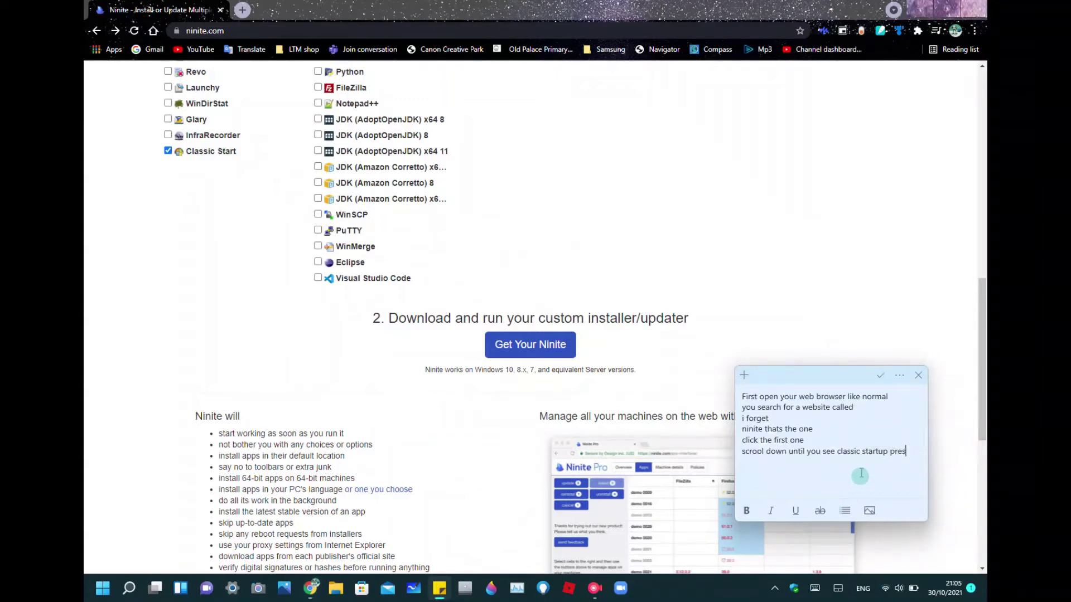
pyautogui.write('ss ')
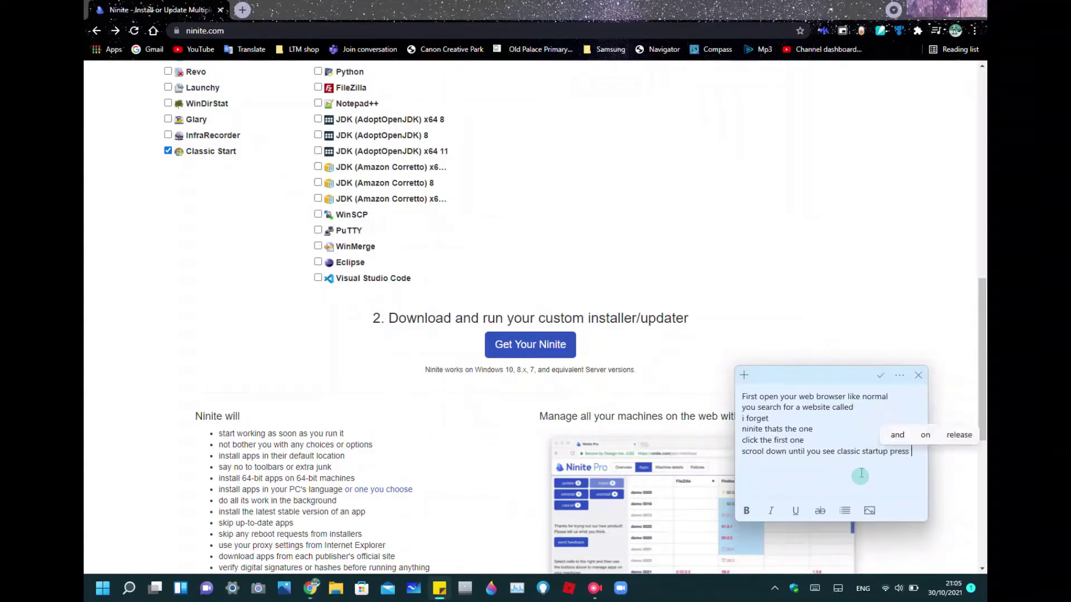
pyautogui.write('get your ')
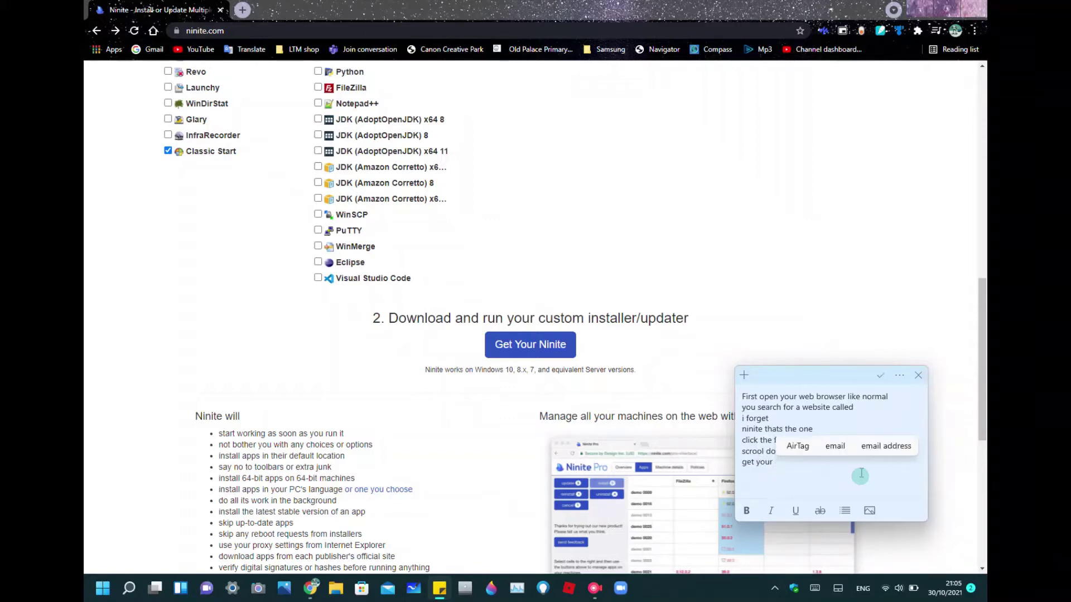
pyautogui.write('nin')
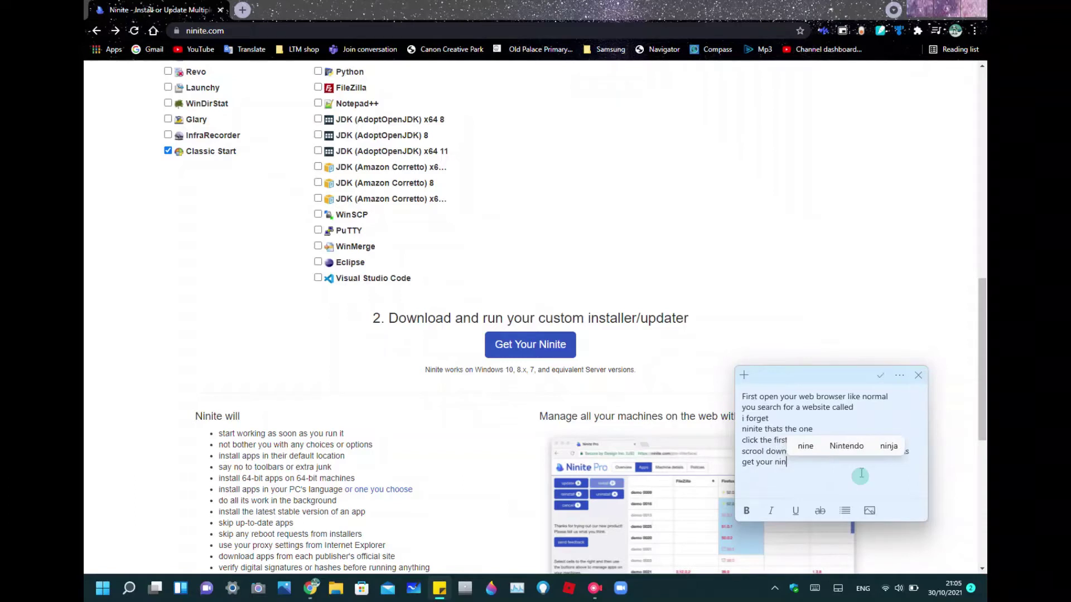
pyautogui.write('ite')
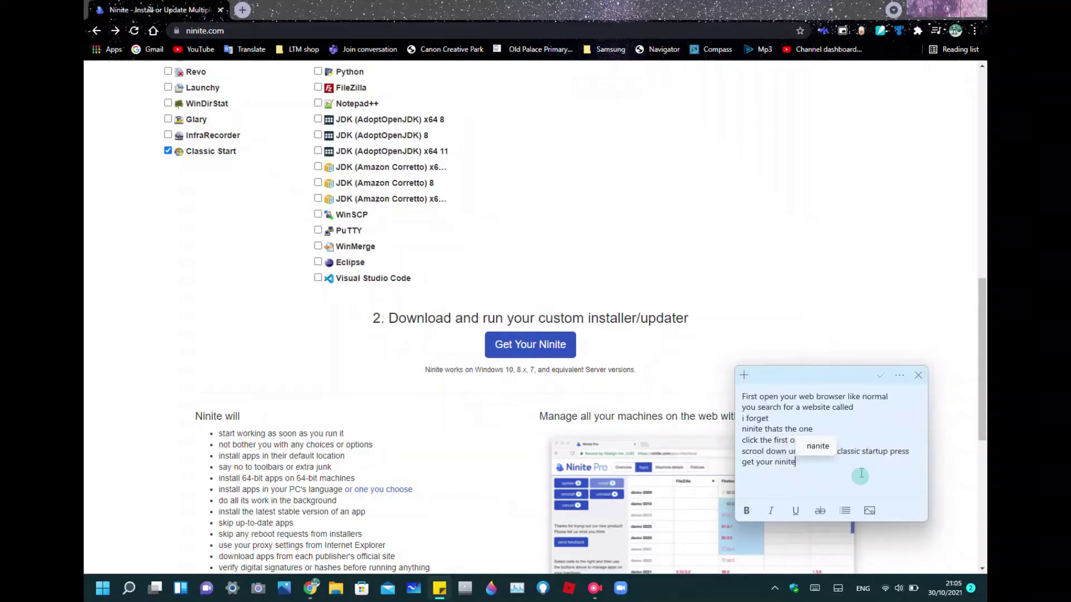
pyautogui.press('Return')
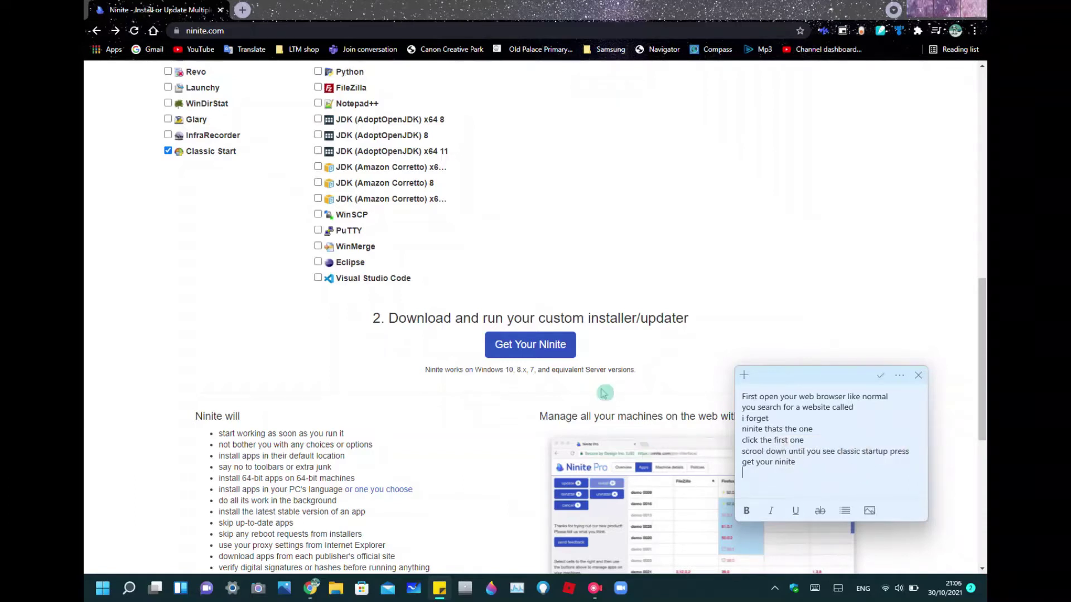
# Download the Ninite installer for Classic Start and add the line "wait for ir to download" to the sticky note.
pyautogui.click(529, 347)
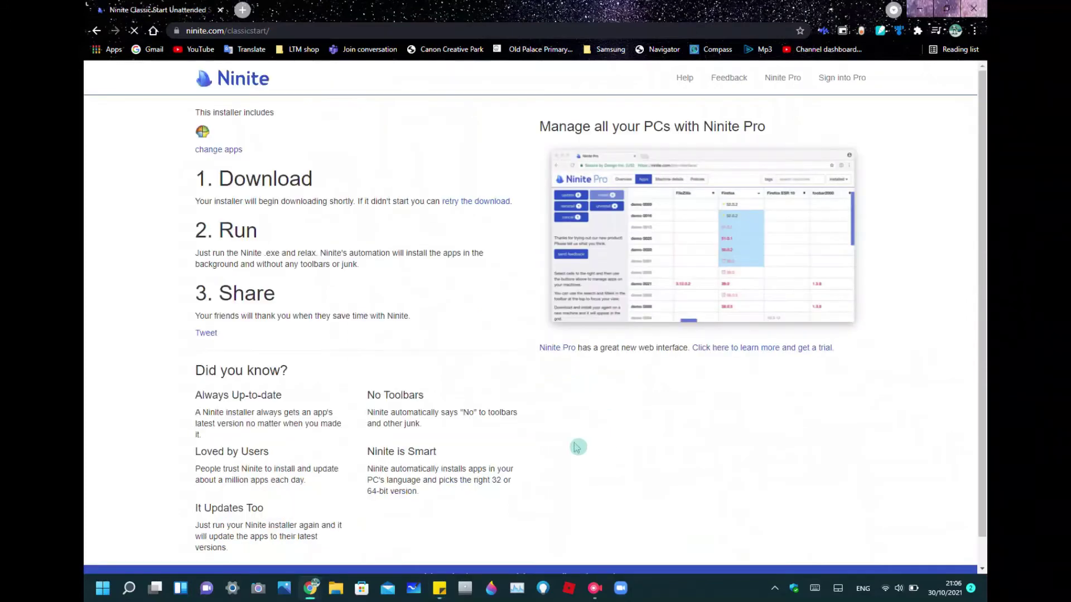
pyautogui.scroll(-1, 552, 441)
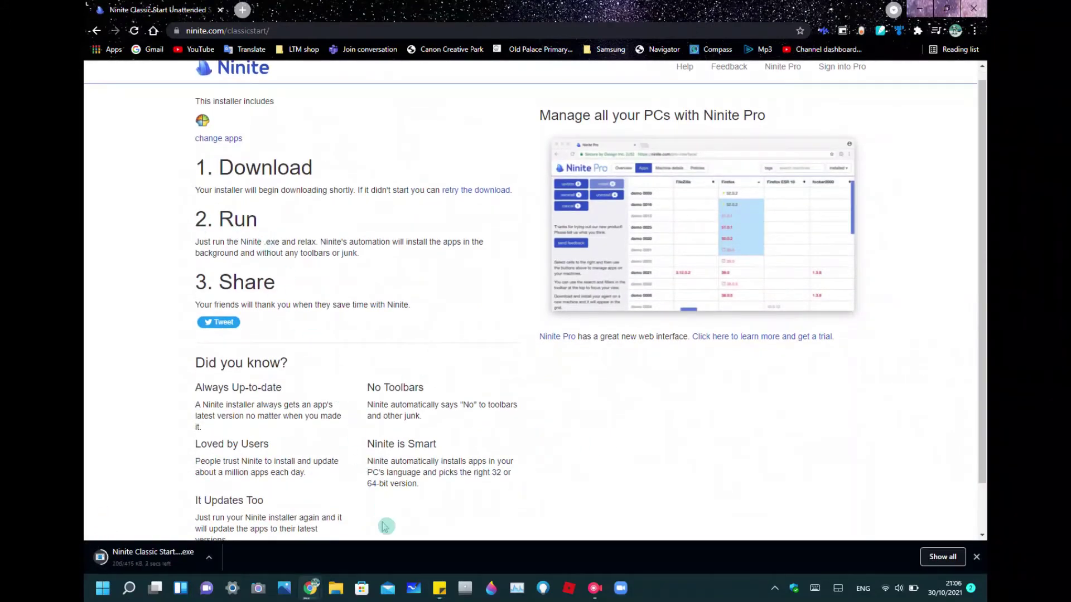
pyautogui.click(439, 588)
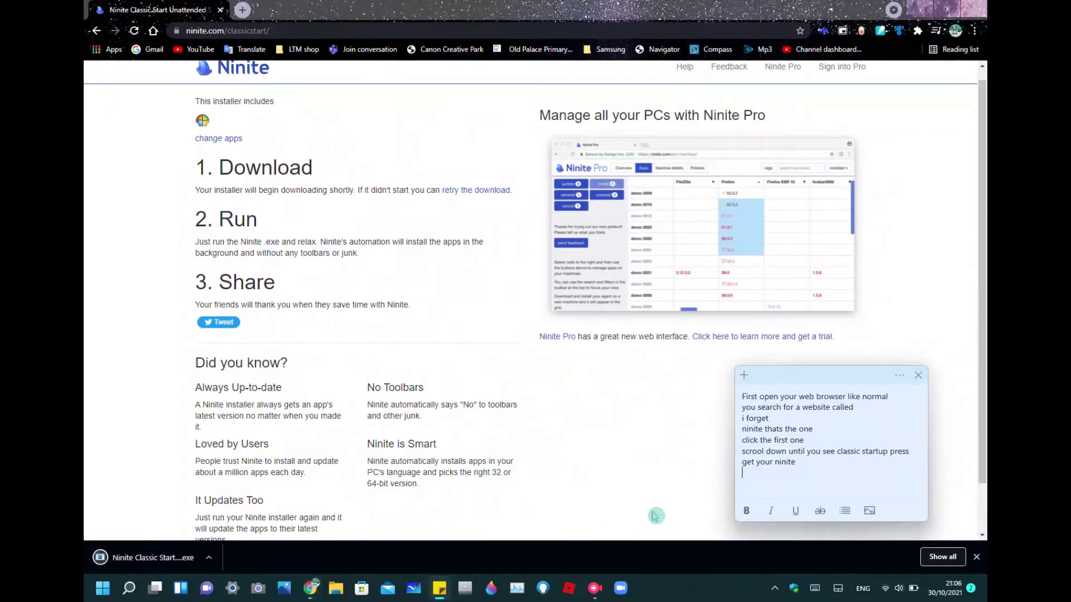
pyautogui.write('wait for ir to d')
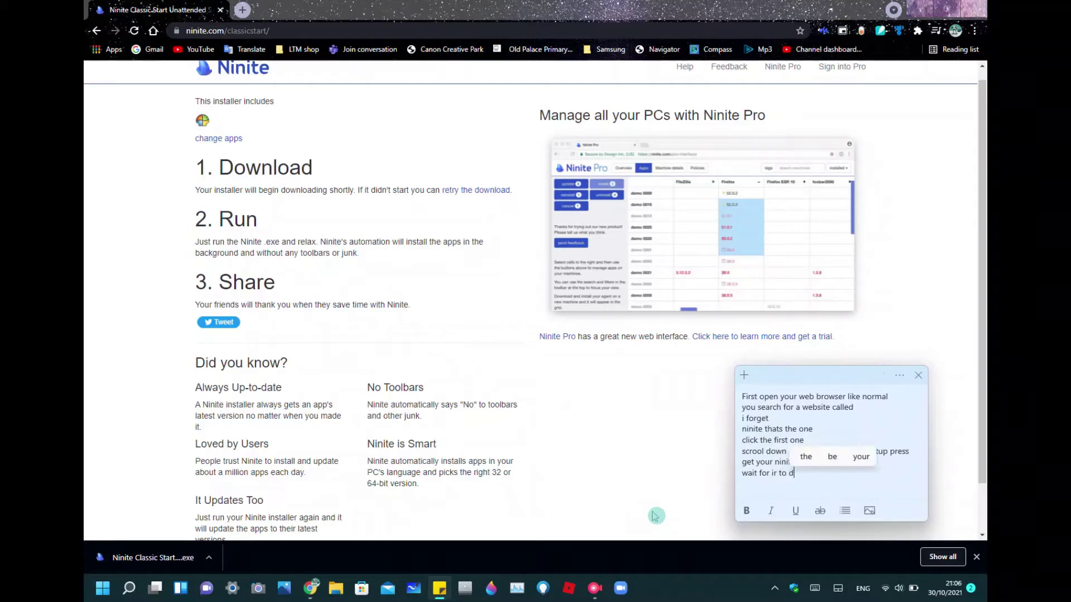
pyautogui.write('ownload')
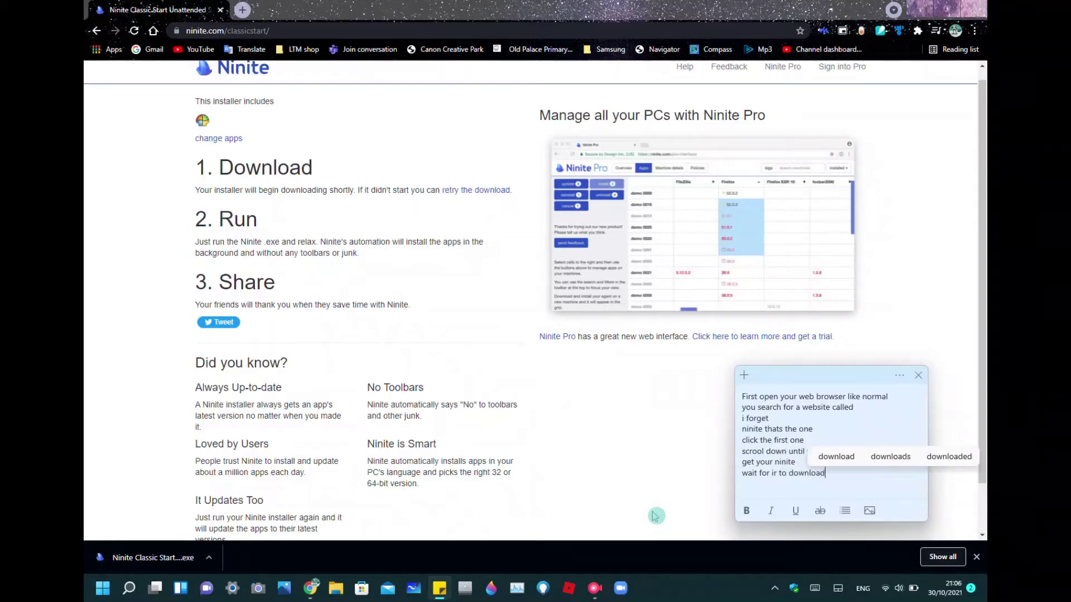
pyautogui.press('Return')
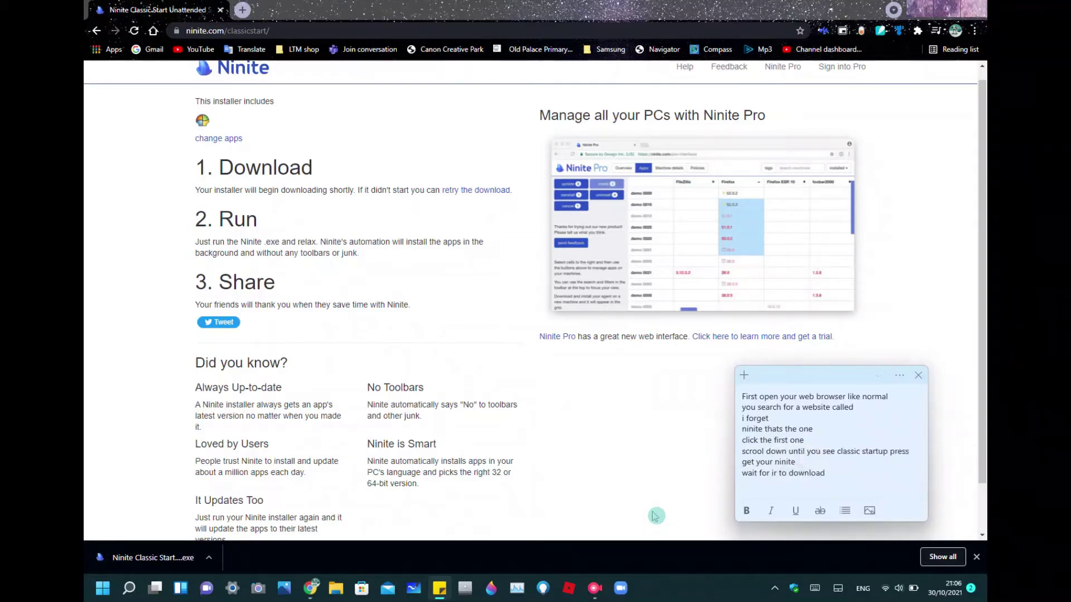
# Correct "ir" to "it" in the sticky note's download line and return to the empty line below it.
pyautogui.press('Up')
pyautogui.press('Right')
pyautogui.press('Right')
pyautogui.press('Right')
pyautogui.press('Right')
pyautogui.press('Right')
pyautogui.press('Right')
pyautogui.press('Right')
pyautogui.press('Right')
pyautogui.press('Right')
pyautogui.press('Right')
pyautogui.press('Delete')
pyautogui.write('t')
pyautogui.click(846, 483)
# Run the downloaded Ninite Classic Start installer and add the line "to as i show you" to the sticky note.
pyautogui.scroll(-2, 323, 457)
pyautogui.click(123, 560)
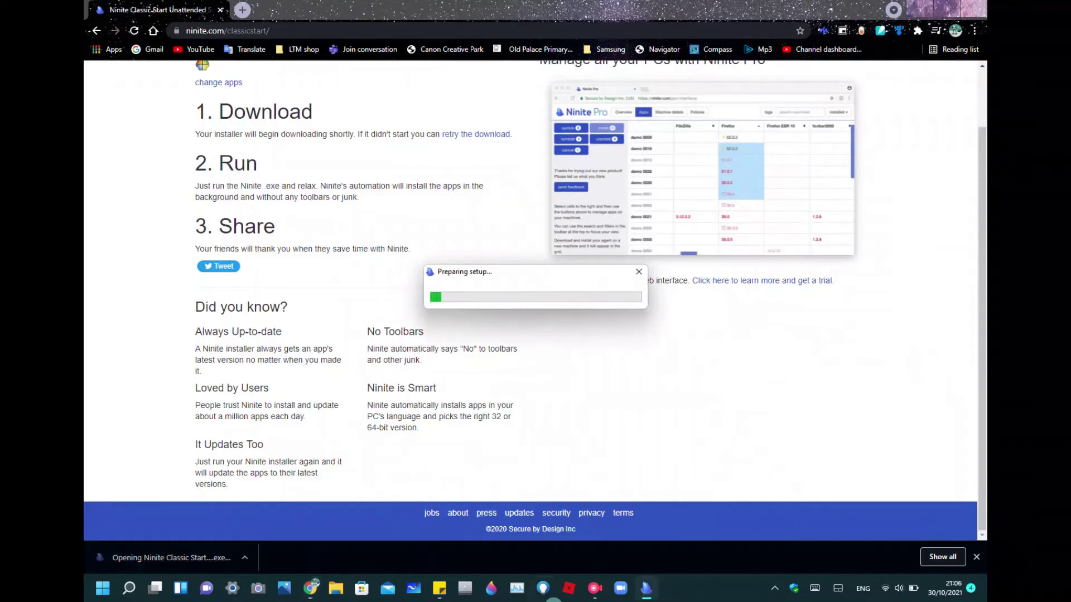
pyautogui.click(440, 588)
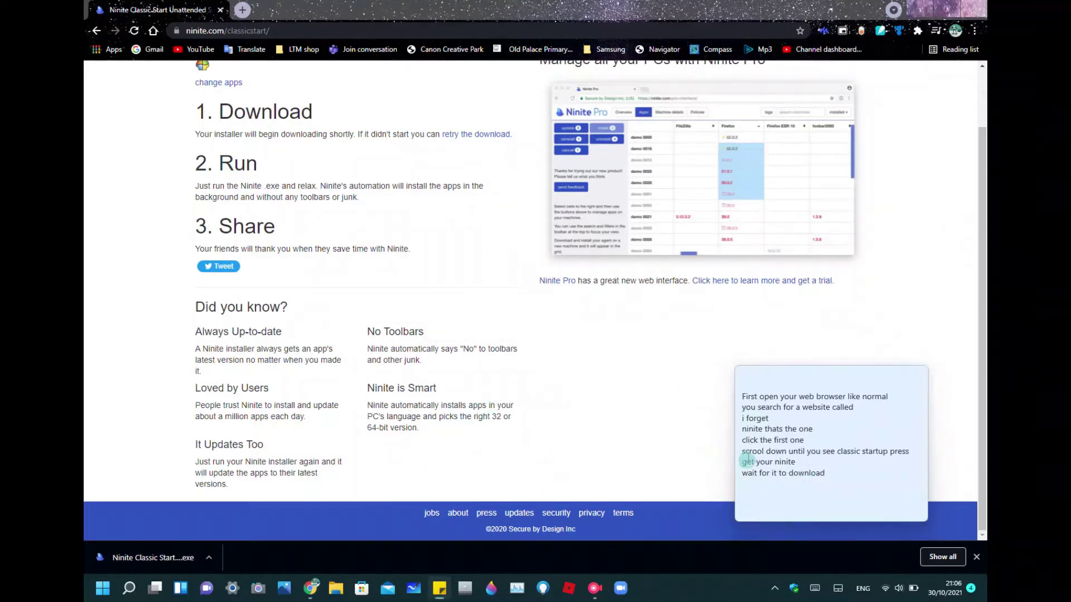
pyautogui.click(784, 488)
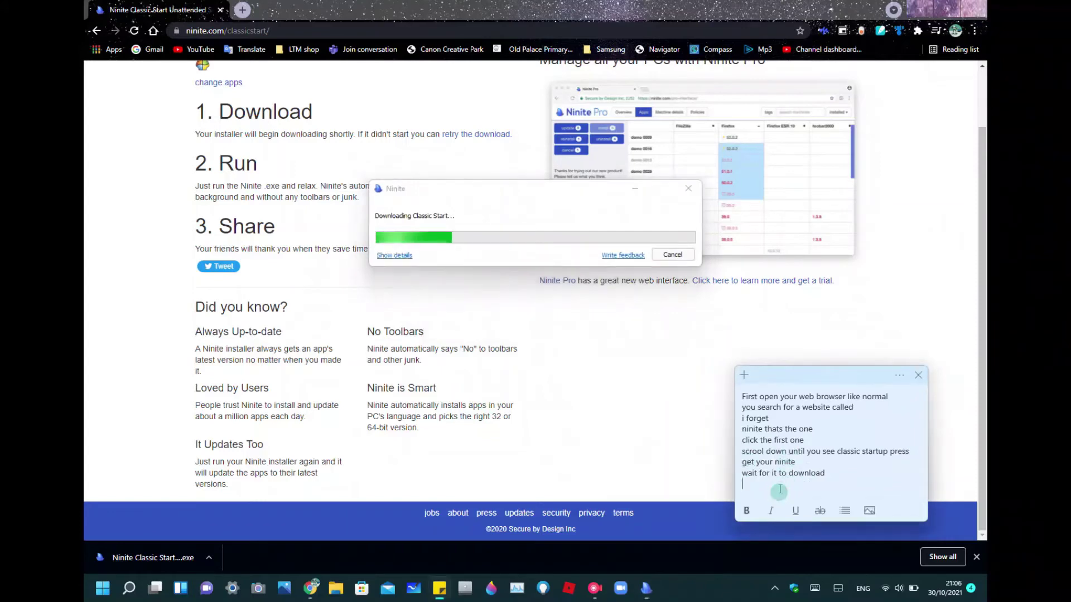
pyautogui.write('to a')
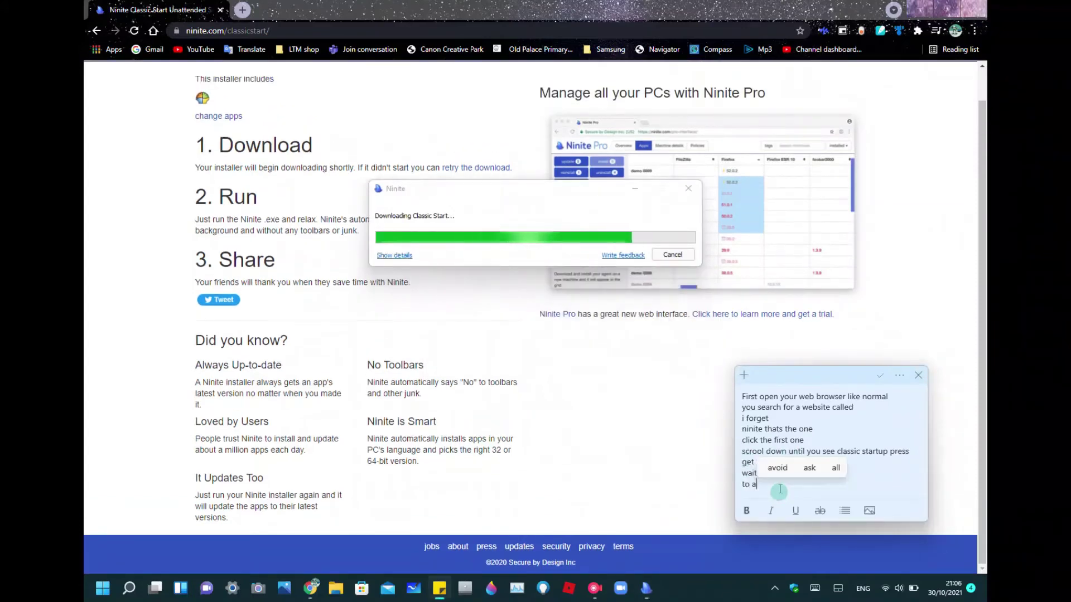
pyautogui.write('s  i she')
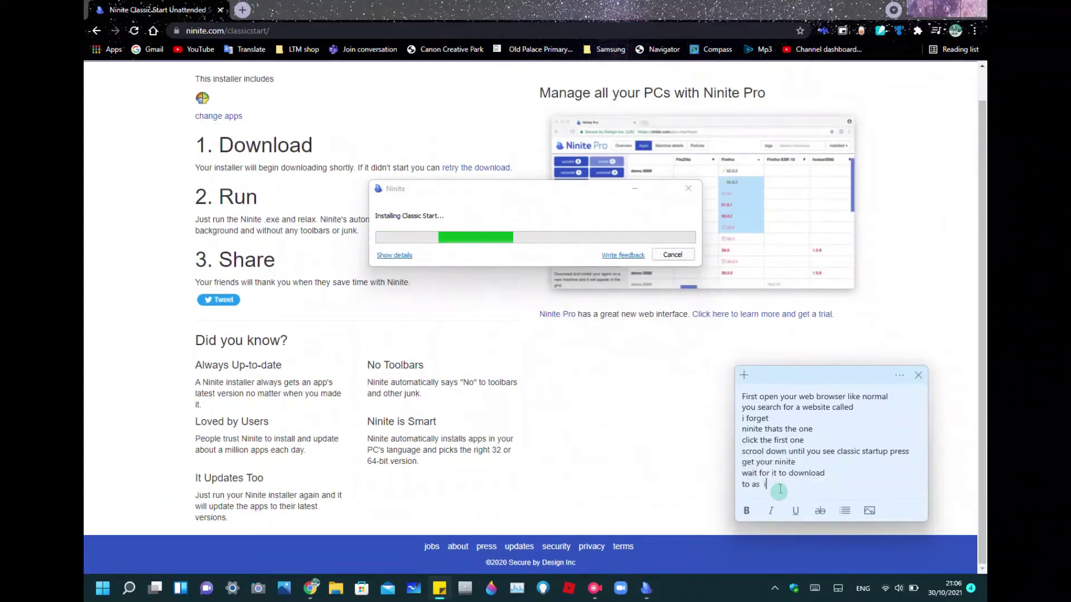
pyautogui.press('BackSpace')
pyautogui.press('BackSpace')
pyautogui.write('ow you')
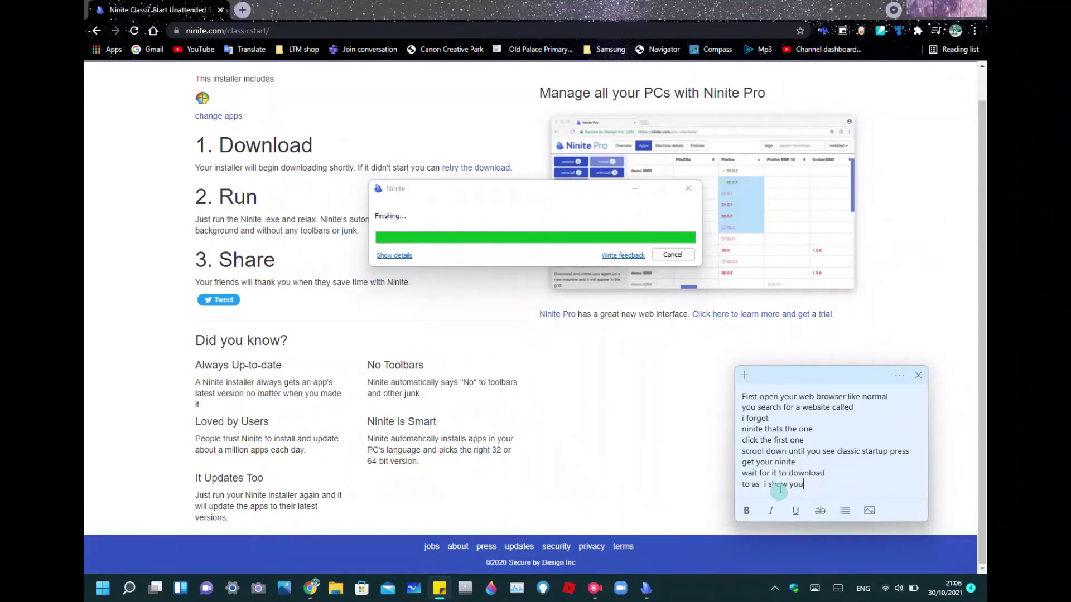
# Minimize the browser to show the desktop and close the finished Ninite installer.
pyautogui.click(615, 505)
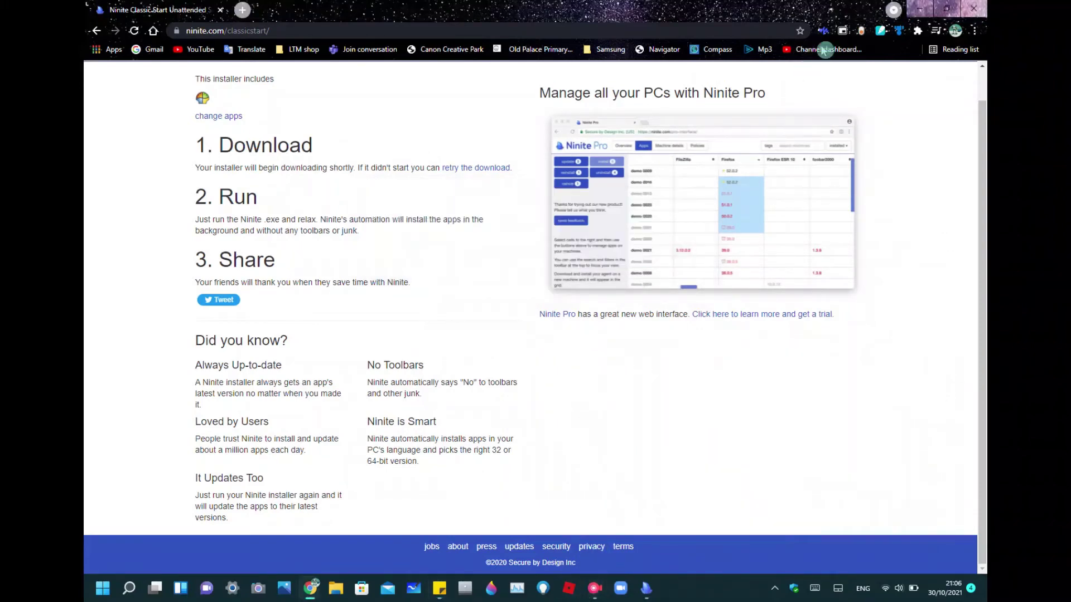
pyautogui.click(919, 9)
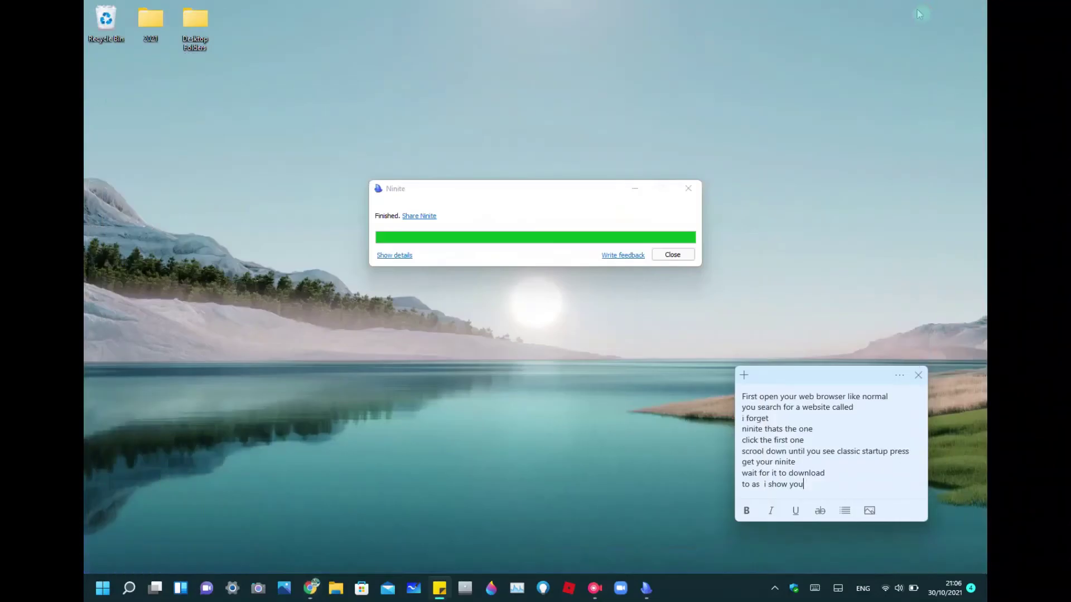
pyautogui.click(674, 254)
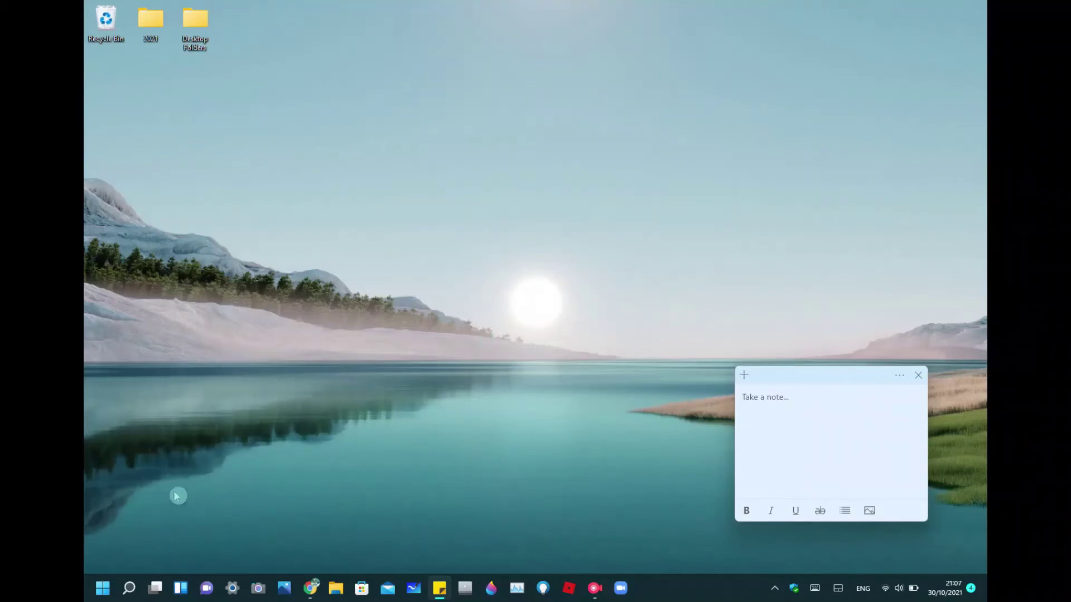
# Write the line "click the start button like normal" in the empty sticky note and begin a new line.
pyautogui.write('click')
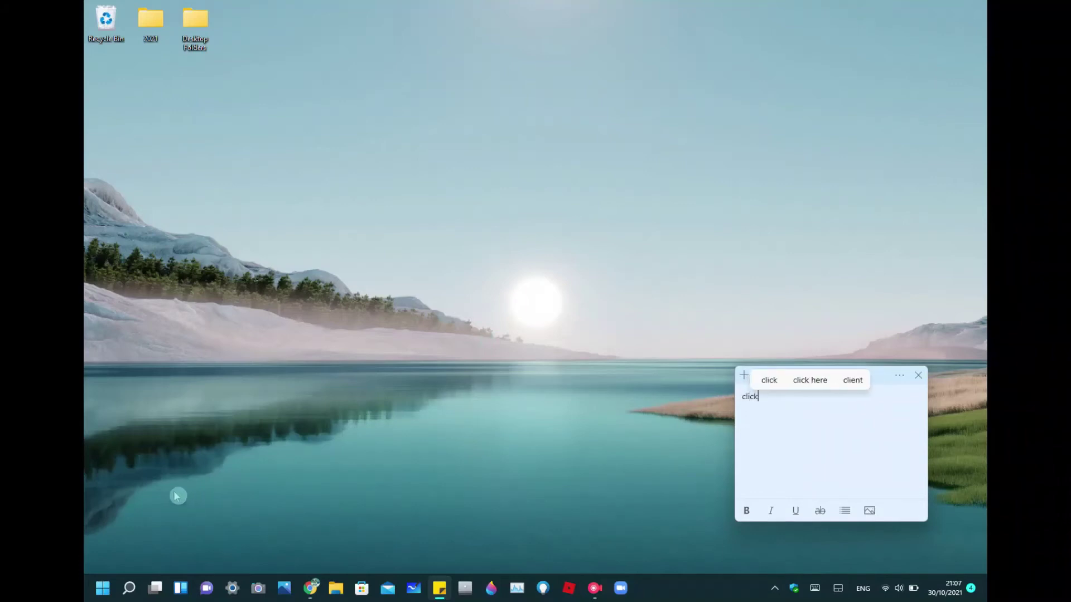
pyautogui.write(' the start bi')
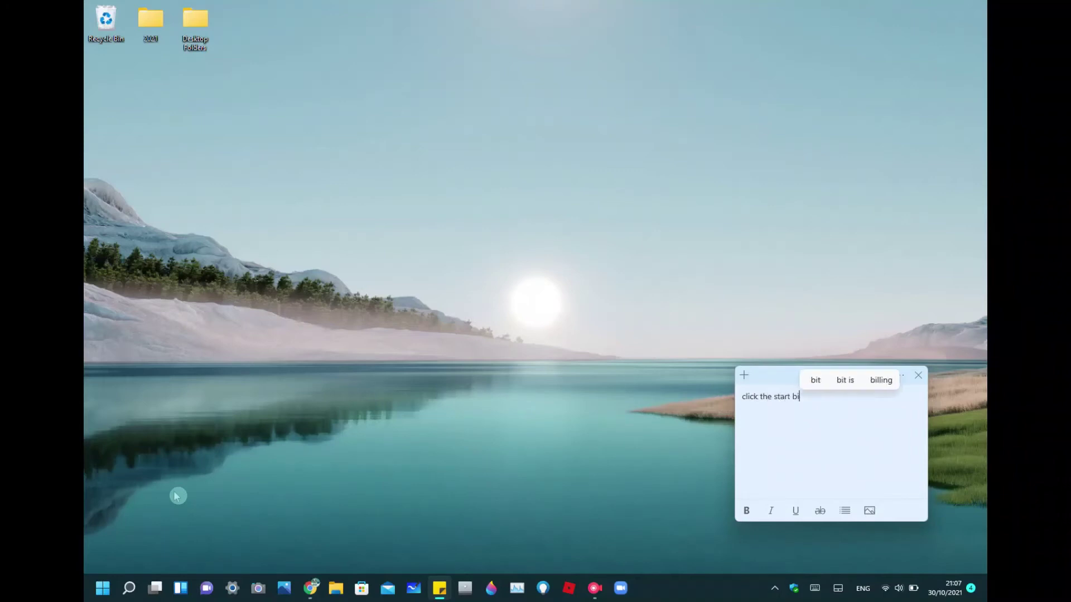
pyautogui.press('BackSpace')
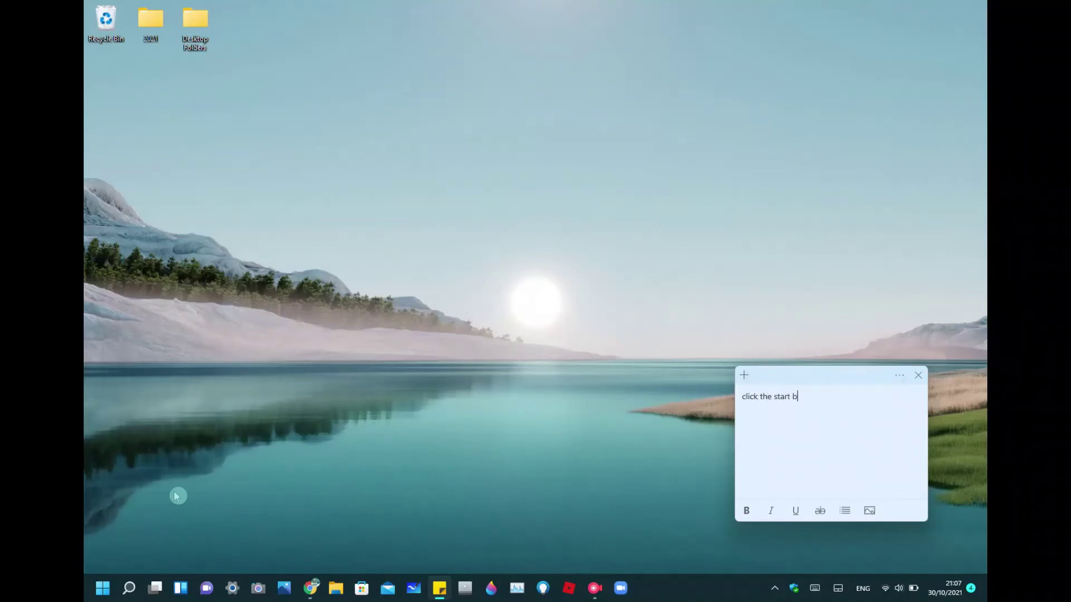
pyautogui.write('utton ')
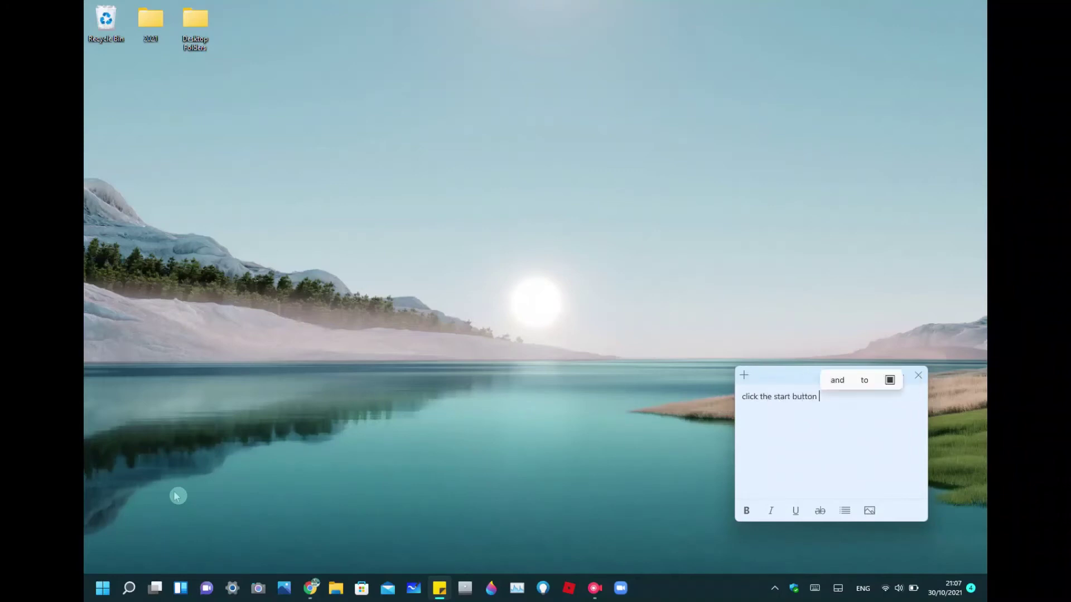
pyautogui.write('like no')
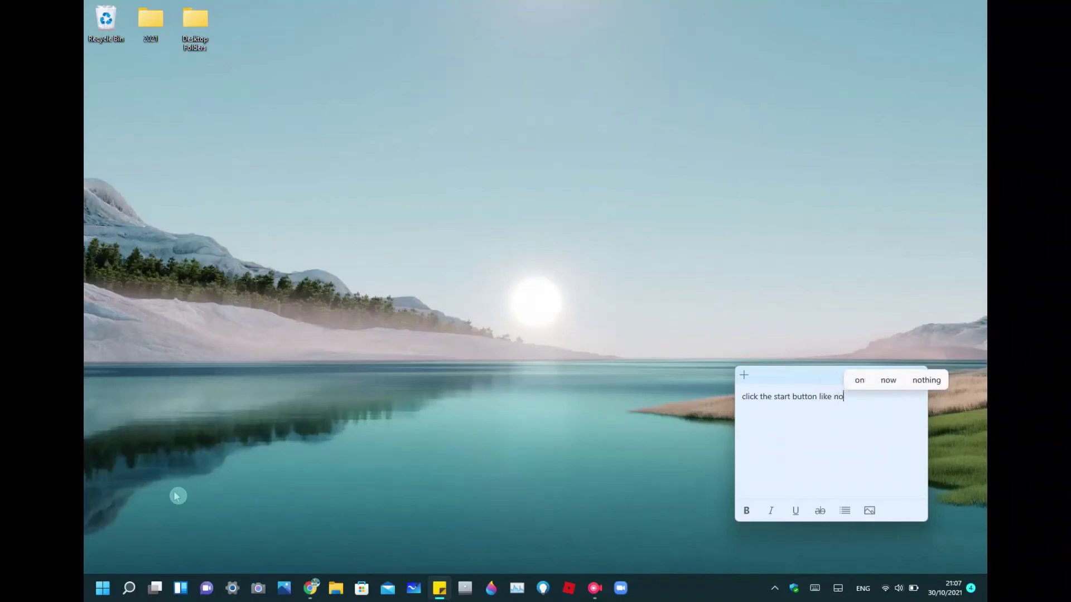
pyautogui.write('rmal')
pyautogui.press('Return')
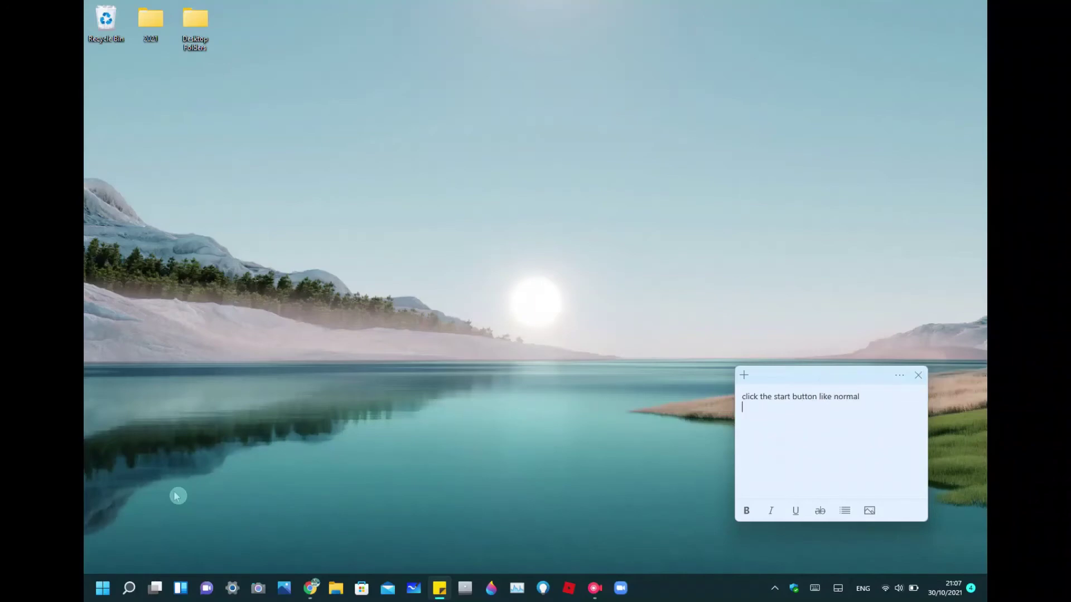
# Open Classic Start Menu Settings from the Start menu, move its window clear of the note and show the start menu style options.
pyautogui.click(103, 588)
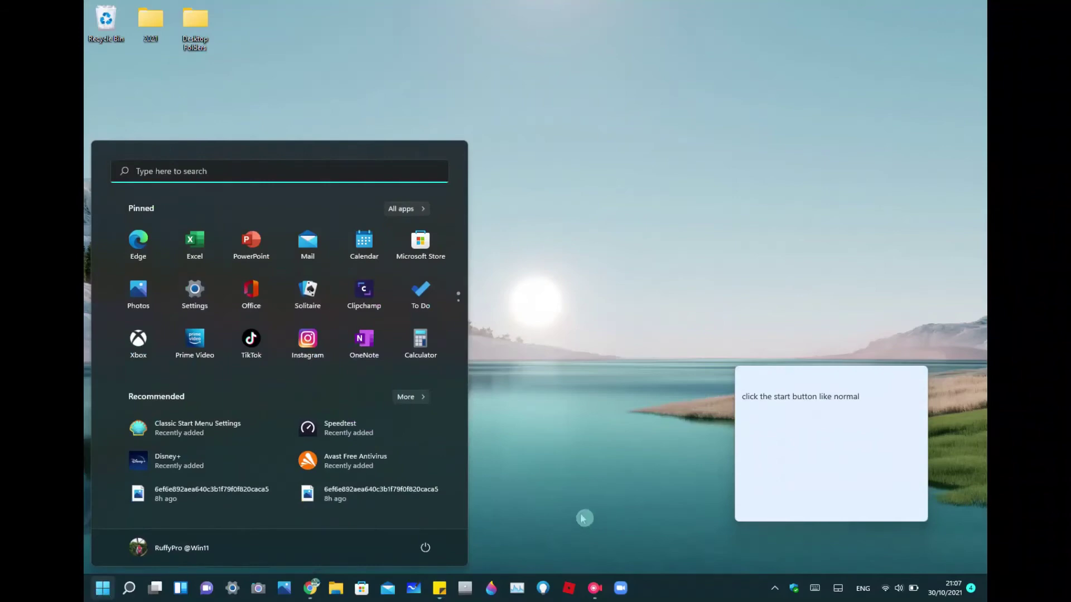
pyautogui.click(208, 427)
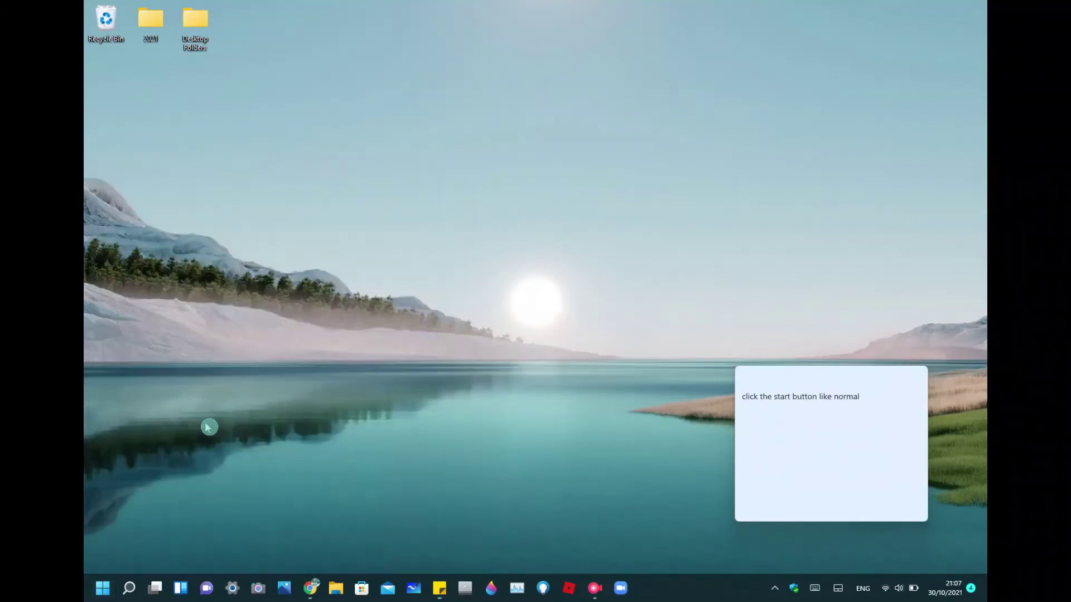
pyautogui.moveTo(545, 117); pyautogui.dragTo(414, 126)
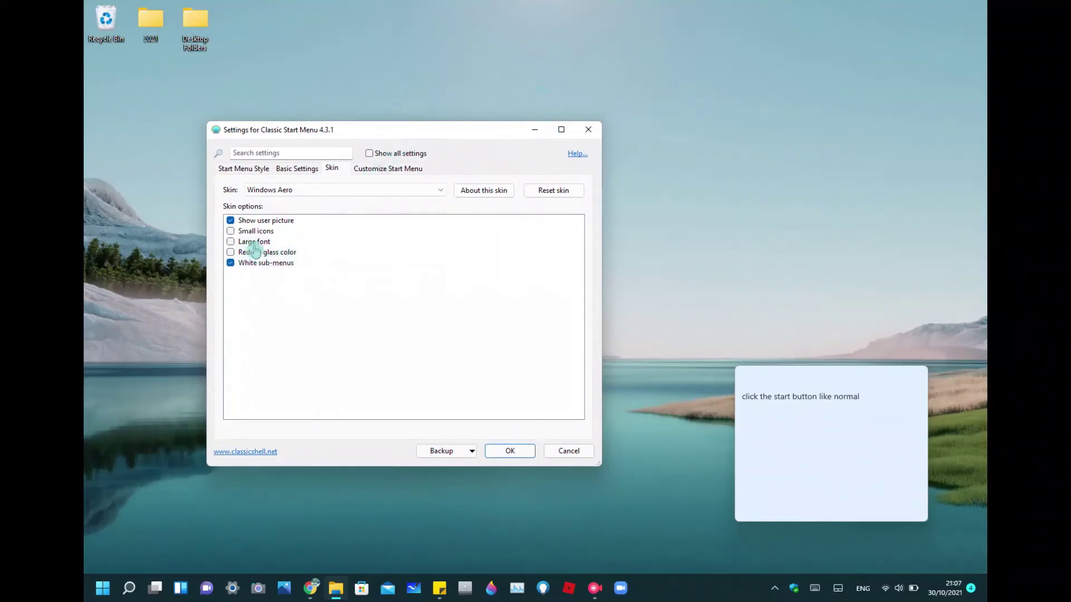
pyautogui.click(256, 173)
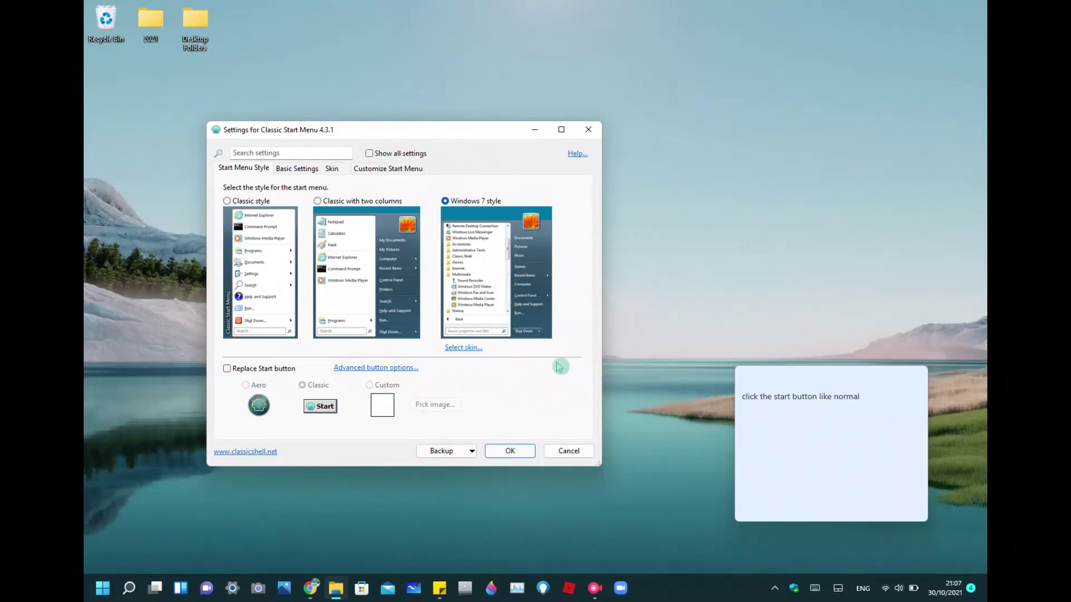
# Add the line "pree select skin on skin you want" to the sticky note.
pyautogui.click(855, 437)
pyautogui.write('p')
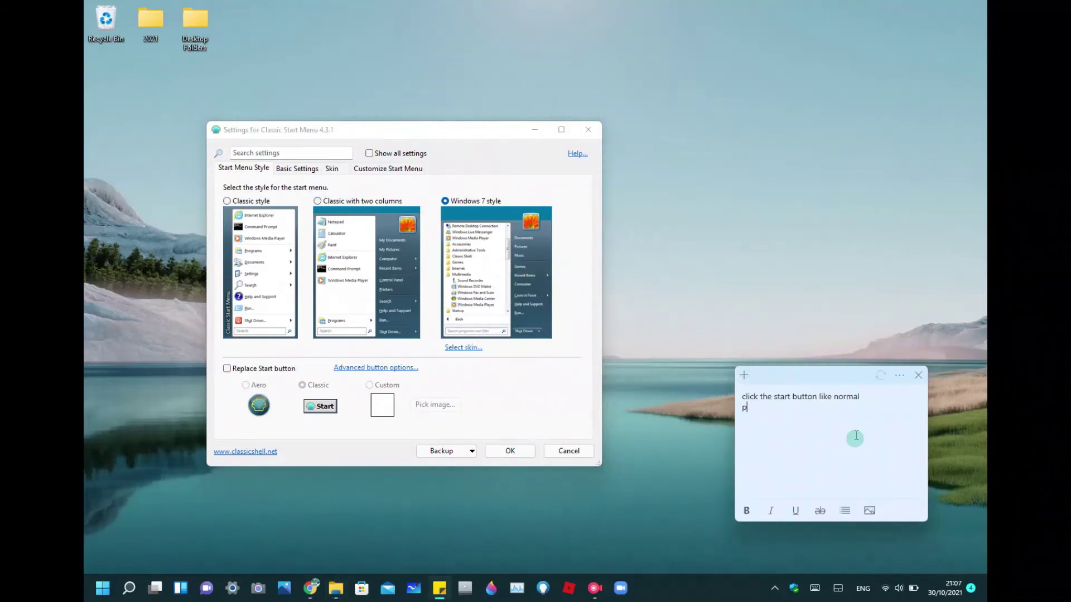
pyautogui.write('ree se')
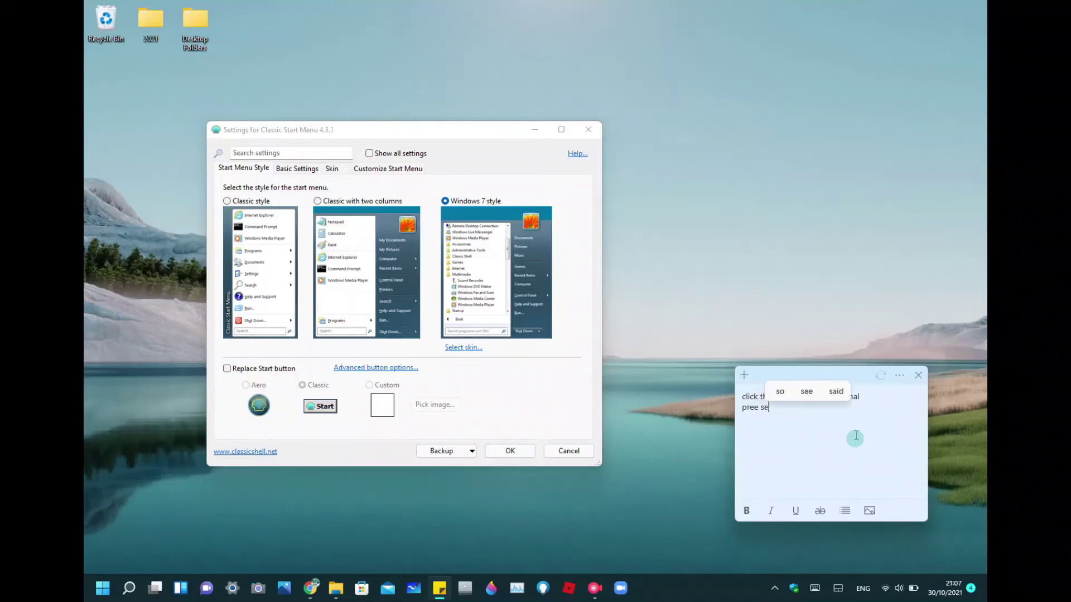
pyautogui.write('lect s')
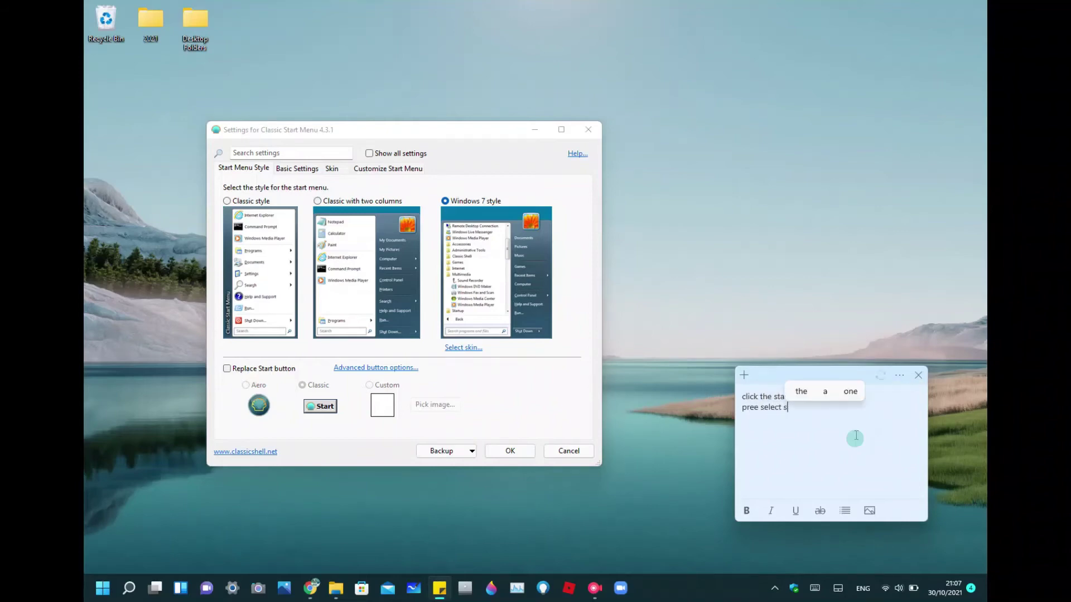
pyautogui.write('kin o')
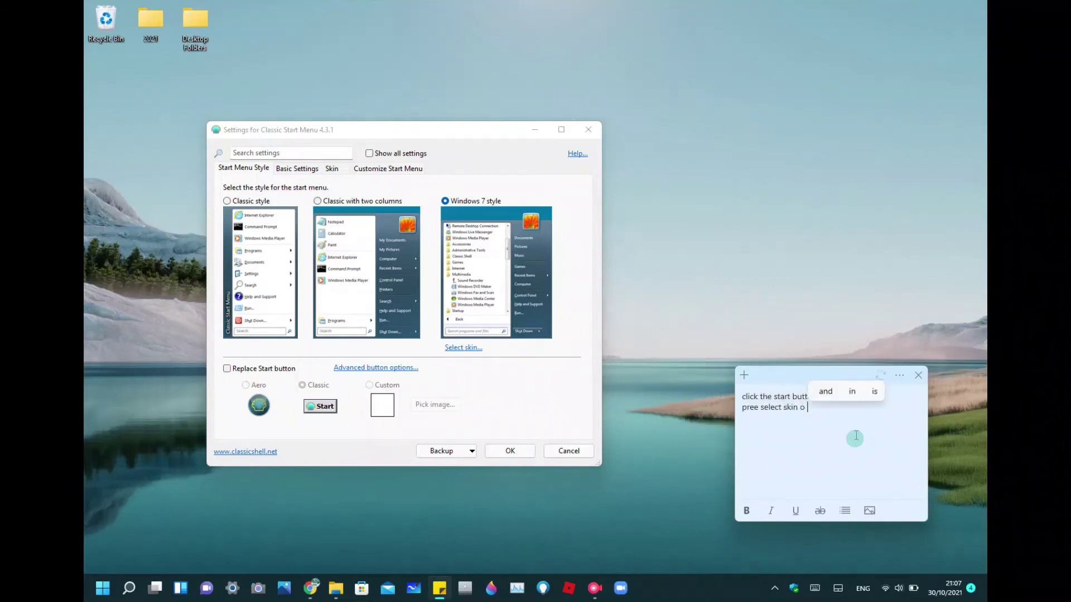
pyautogui.press('BackSpace')
pyautogui.write('n ')
pyautogui.write('skin you')
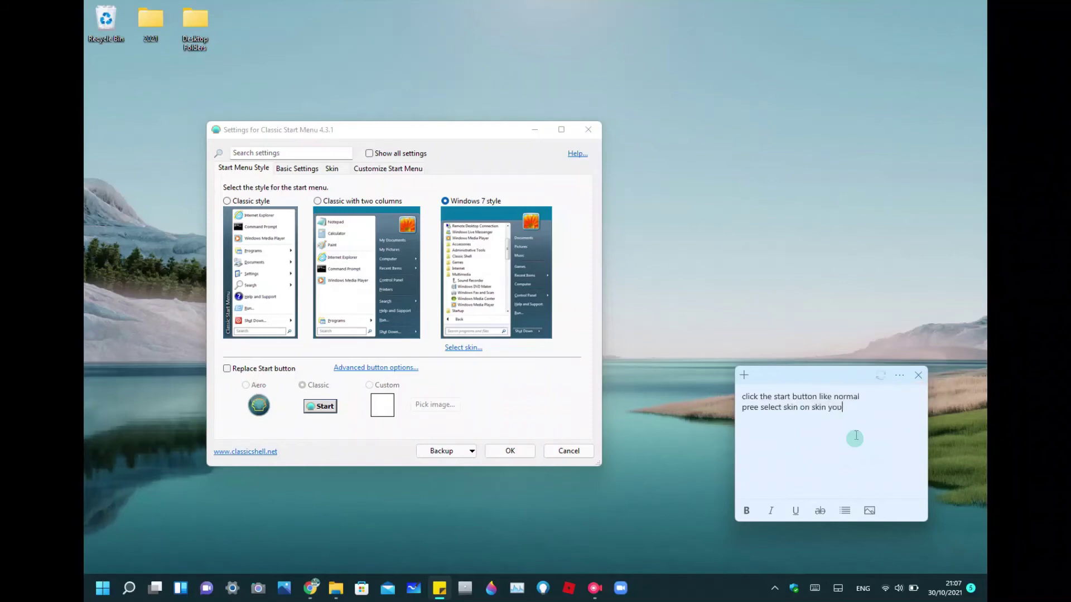
pyautogui.write(' want')
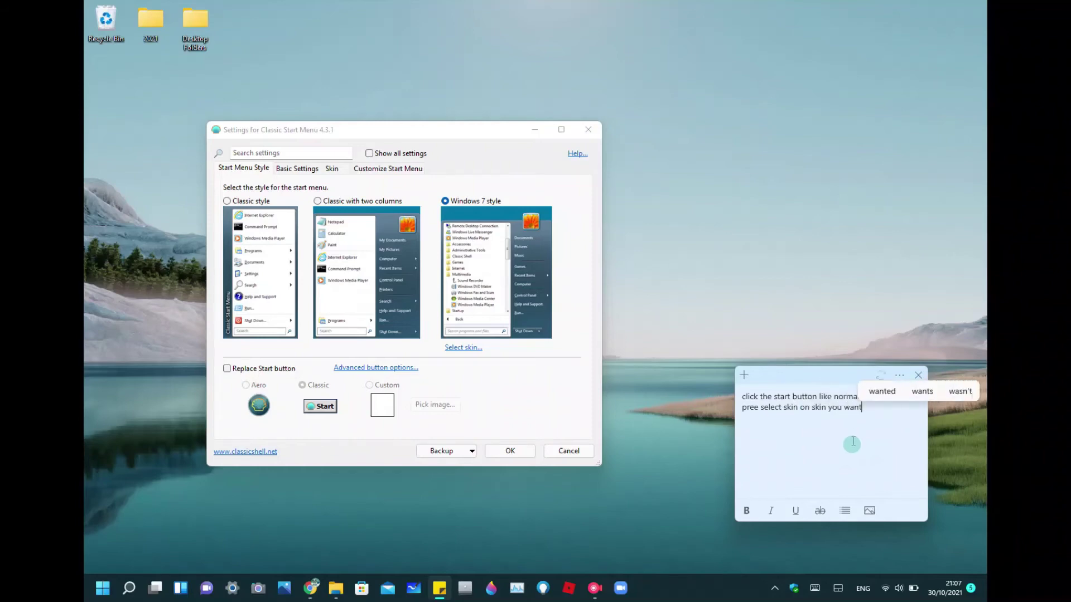
pyautogui.click(849, 443)
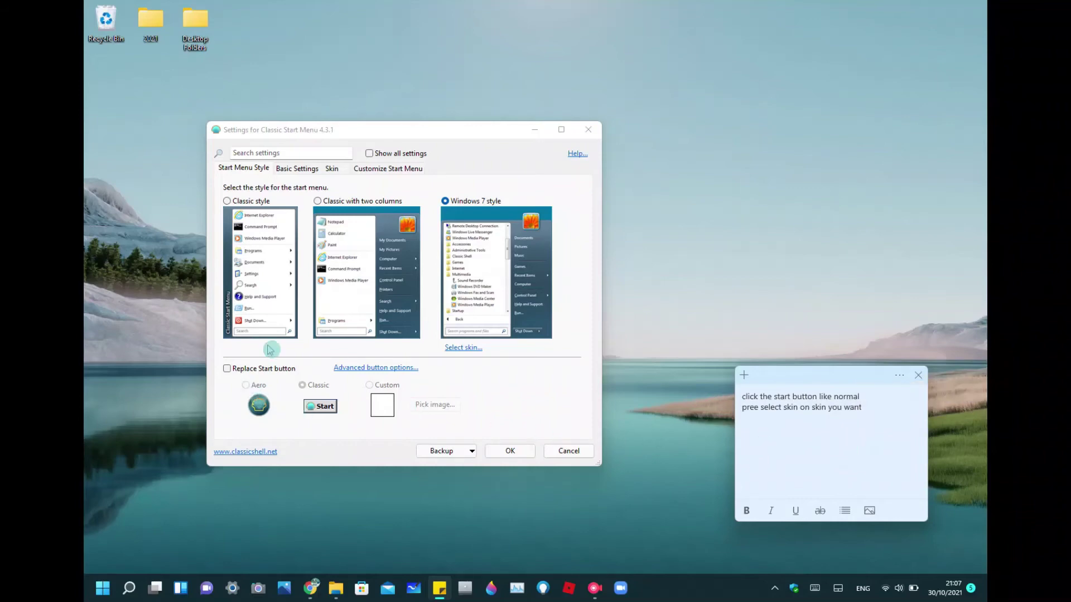
# Open the skin selection for the Windows 7 style and choose the Windows Aero skin.
pyautogui.click(464, 347)
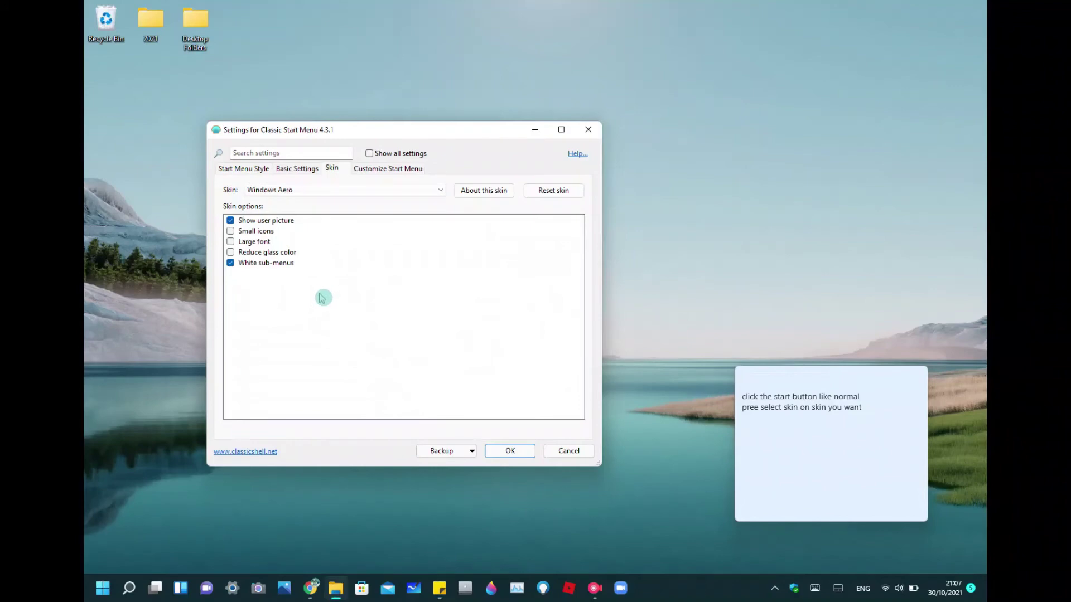
pyautogui.click(365, 190)
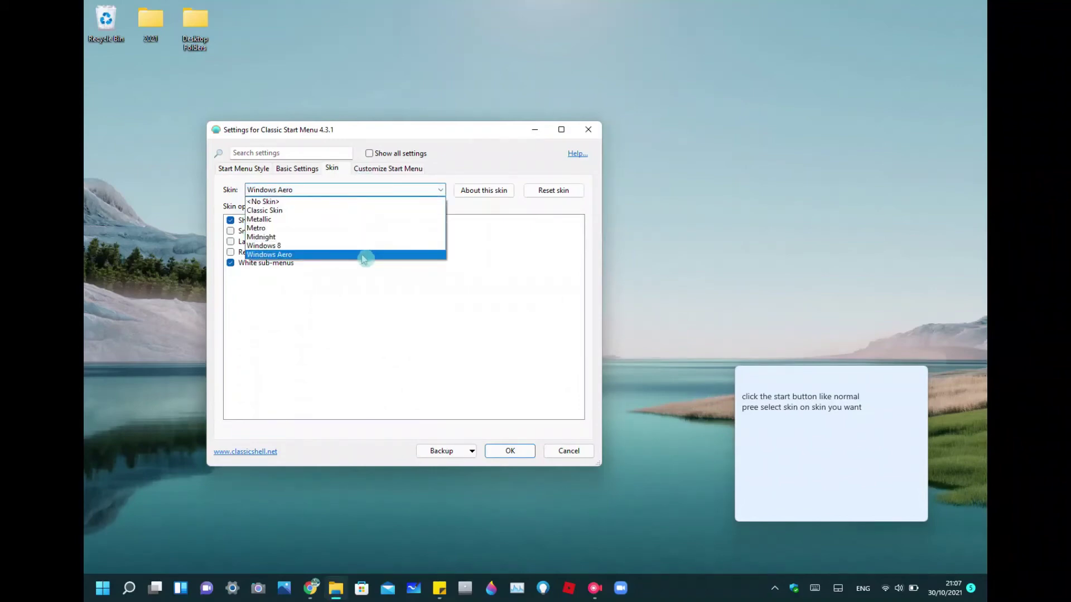
pyautogui.click(364, 256)
# Add the line "the skin should be aero" to the sticky note.
pyautogui.click(839, 442)
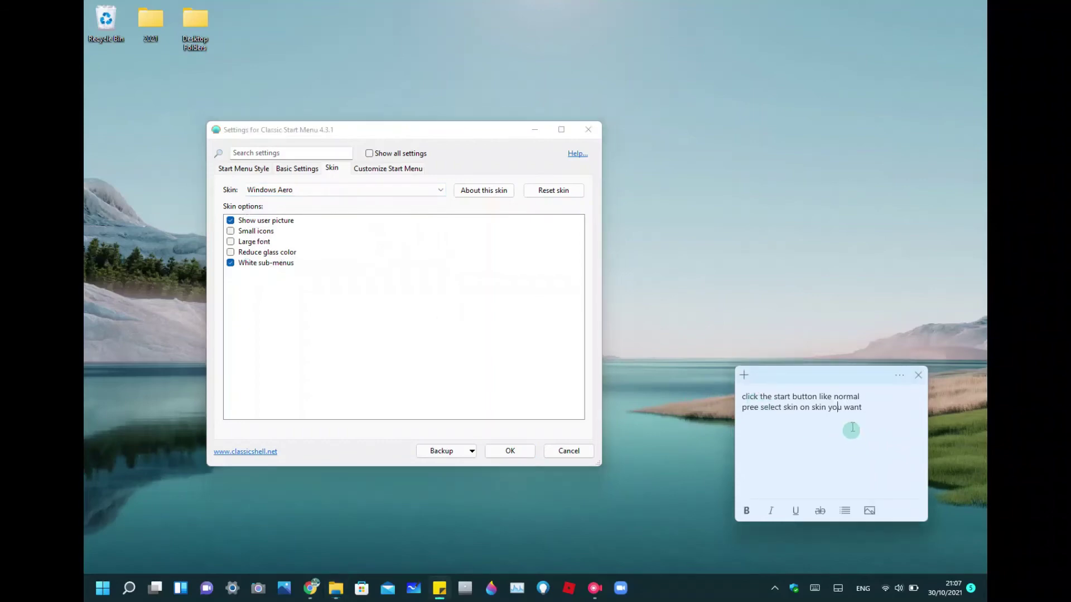
pyautogui.press('Return')
pyautogui.write('the ski')
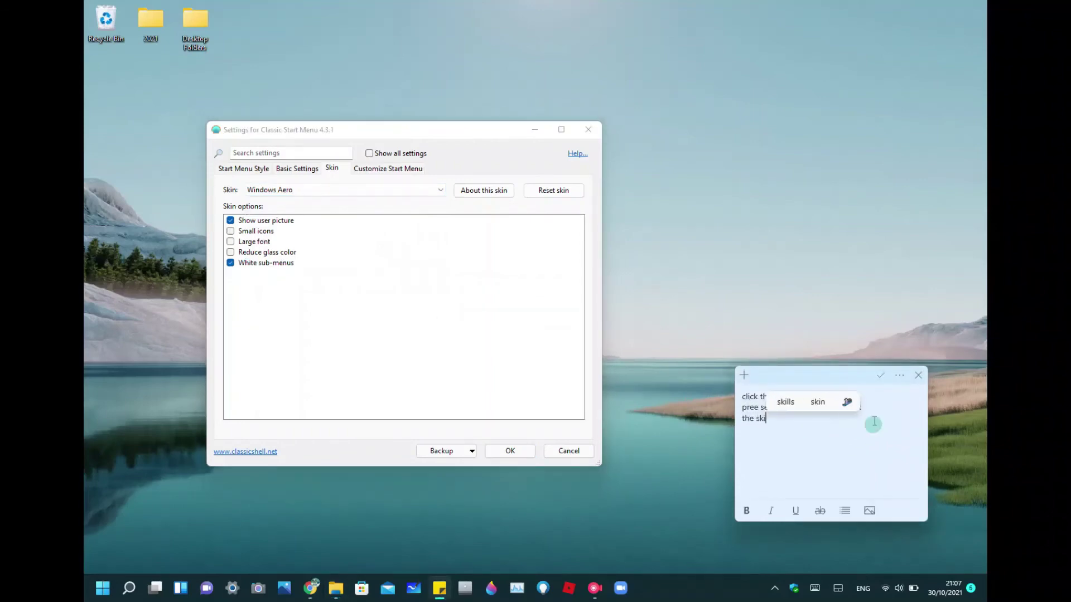
pyautogui.write('n shoul')
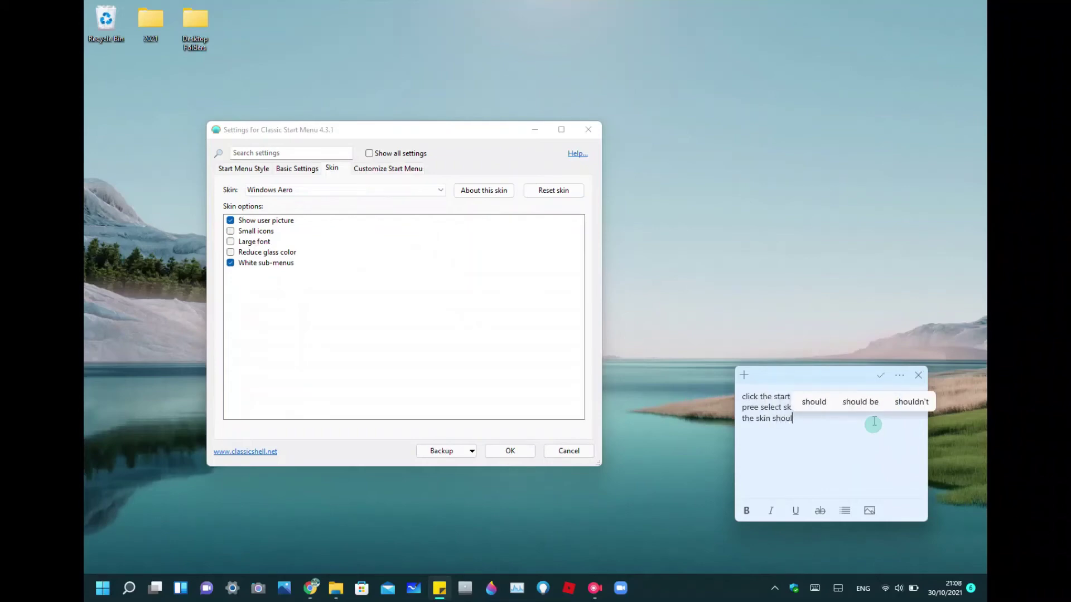
pyautogui.write('d be a')
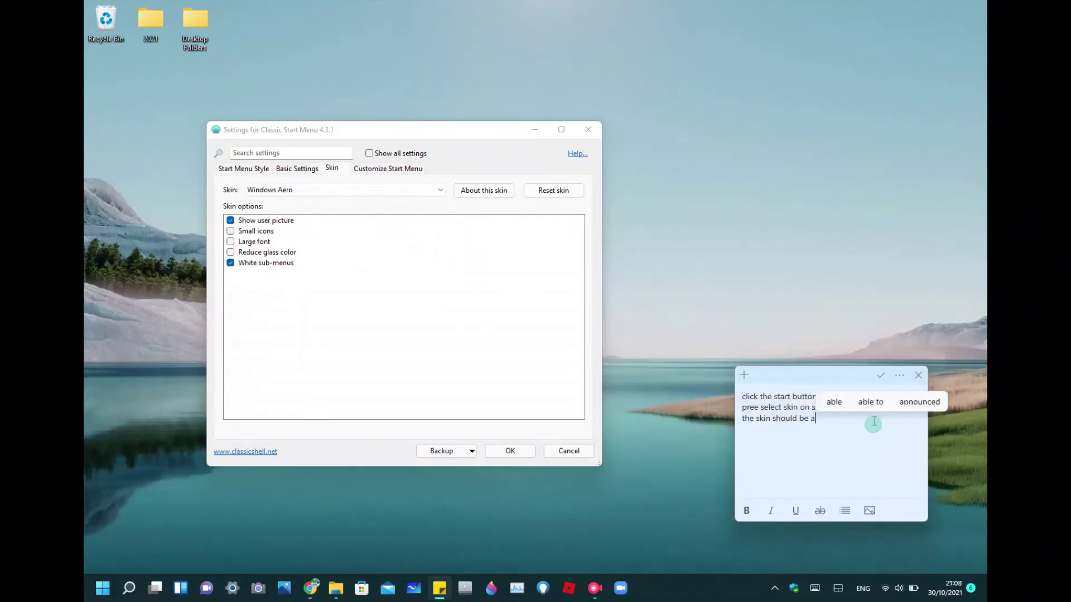
pyautogui.write('roe')
pyautogui.click(872, 440)
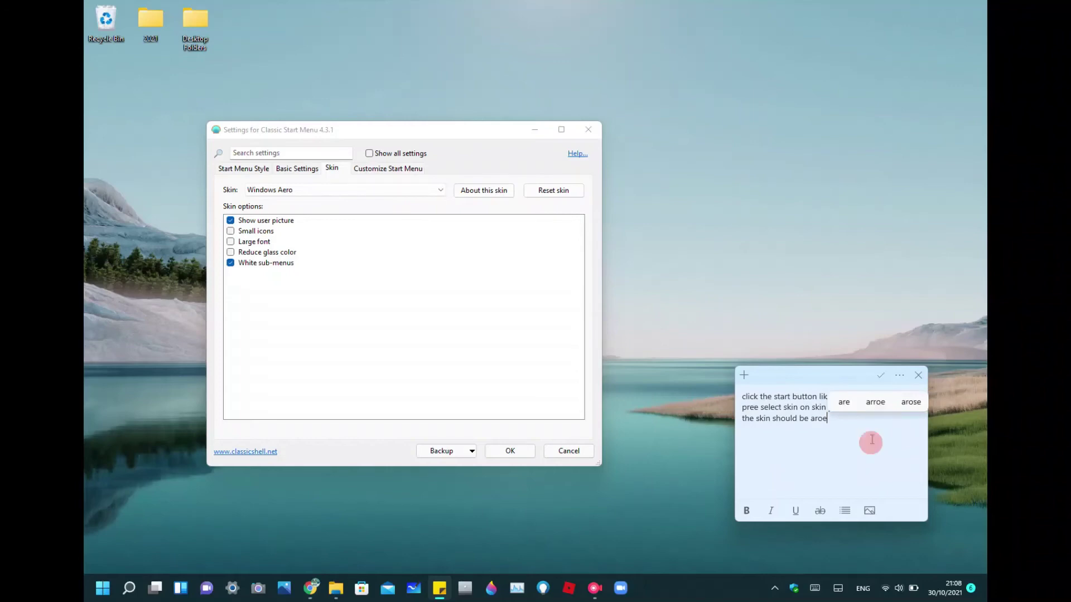
pyautogui.press('BackSpace')
pyautogui.press('BackSpace')
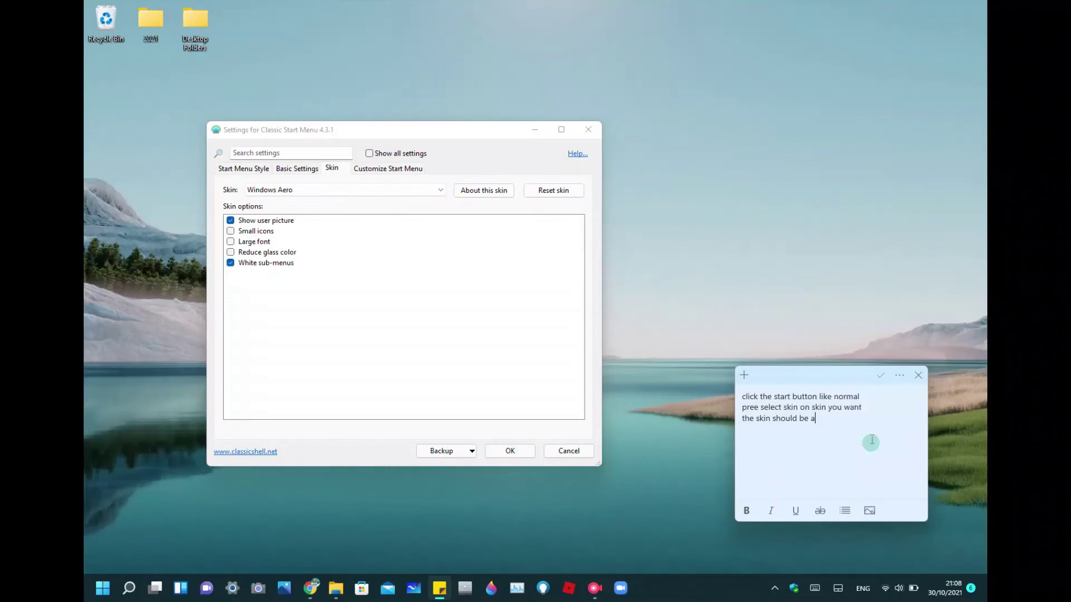
pyautogui.write('ero')
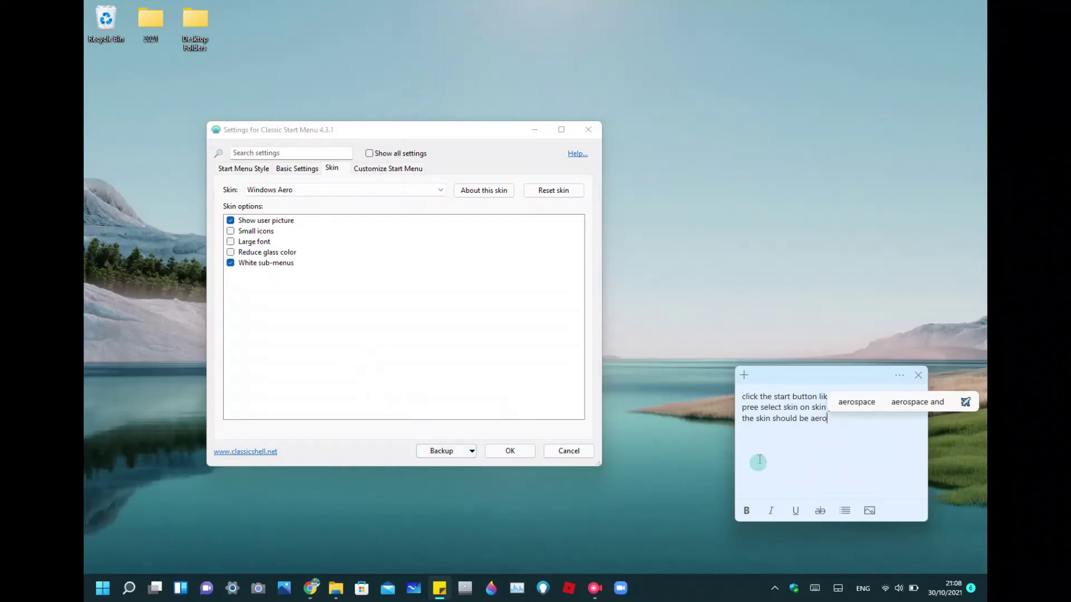
pyautogui.press('Return')
pyautogui.write('pre')
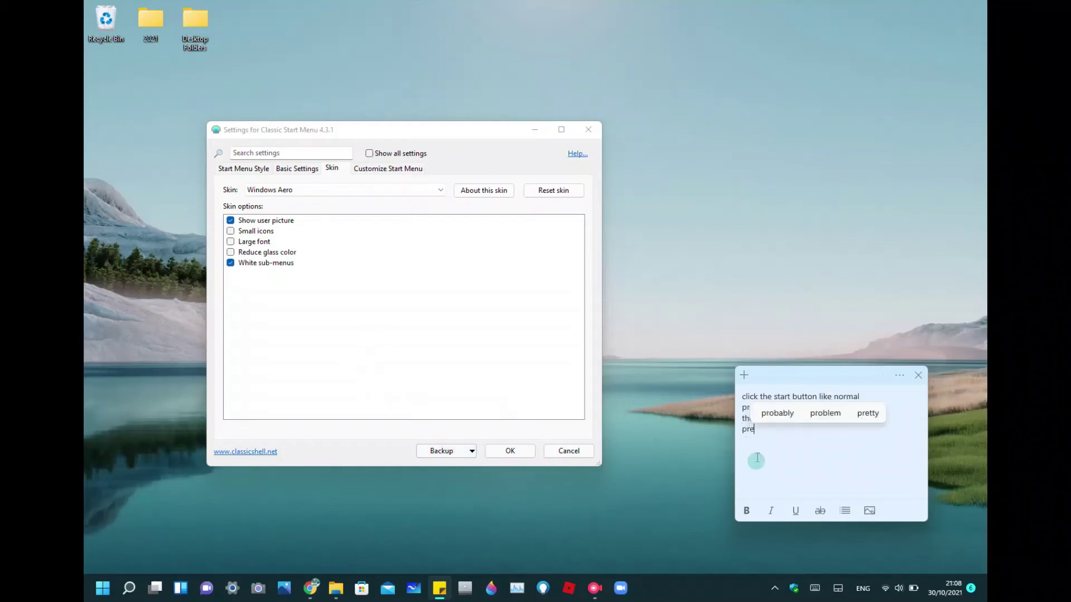
pyautogui.write('e s')
pyautogui.press('BackSpace')
pyautogui.press('BackSpace')
pyautogui.press('BackSpace')
pyautogui.press('BackSpace')
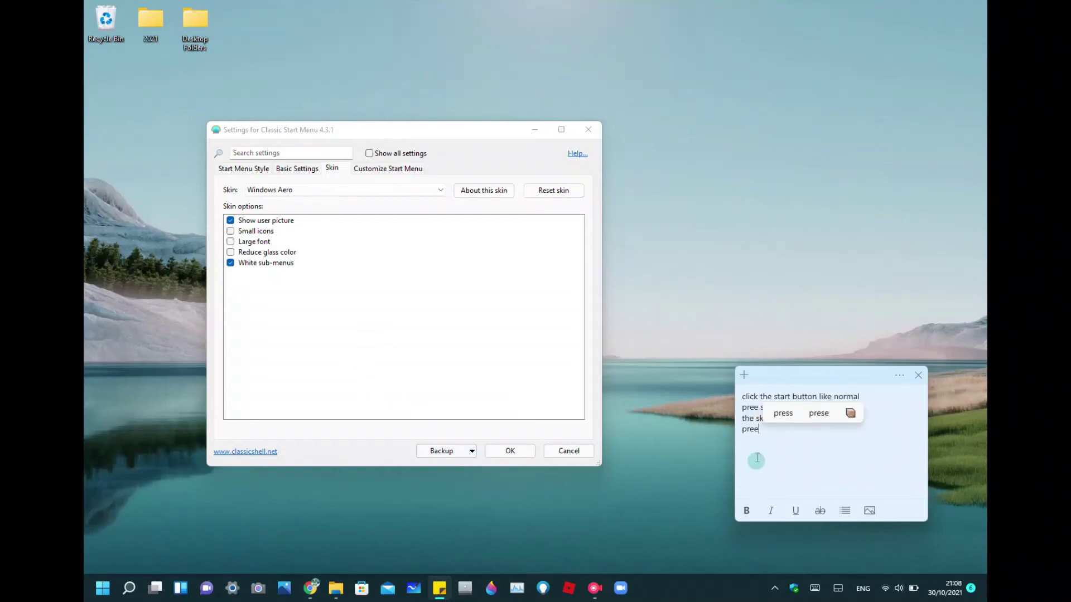
# Review the Classic Start Menu basic settings, from the click and Windows key actions to the shutdown command options.
pyautogui.click(396, 169)
pyautogui.click(308, 167)
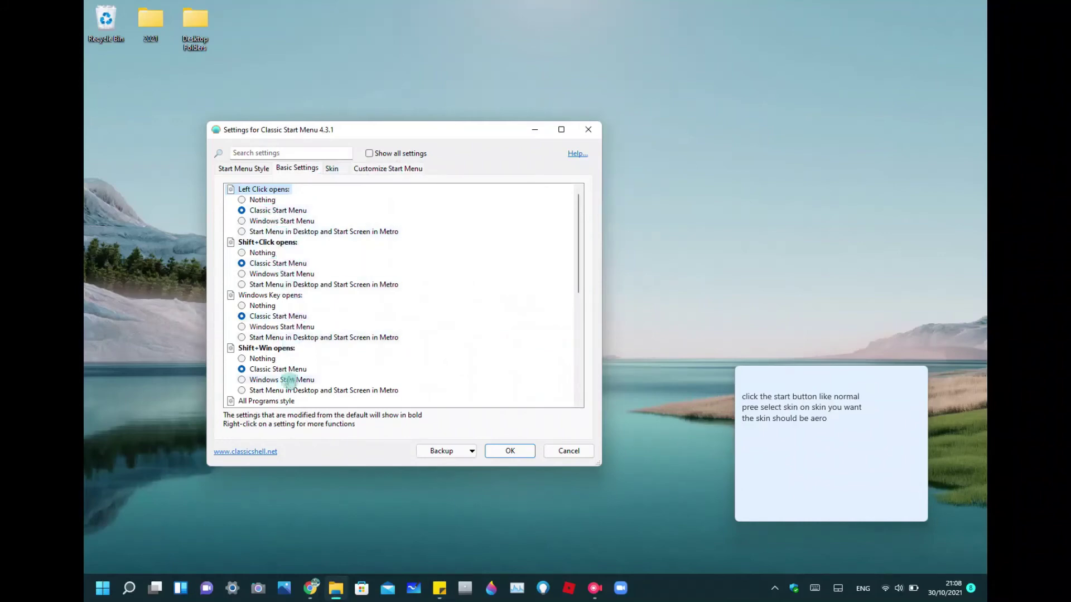
pyautogui.scroll(-1, 342, 379)
pyautogui.scroll(-3, 342, 378)
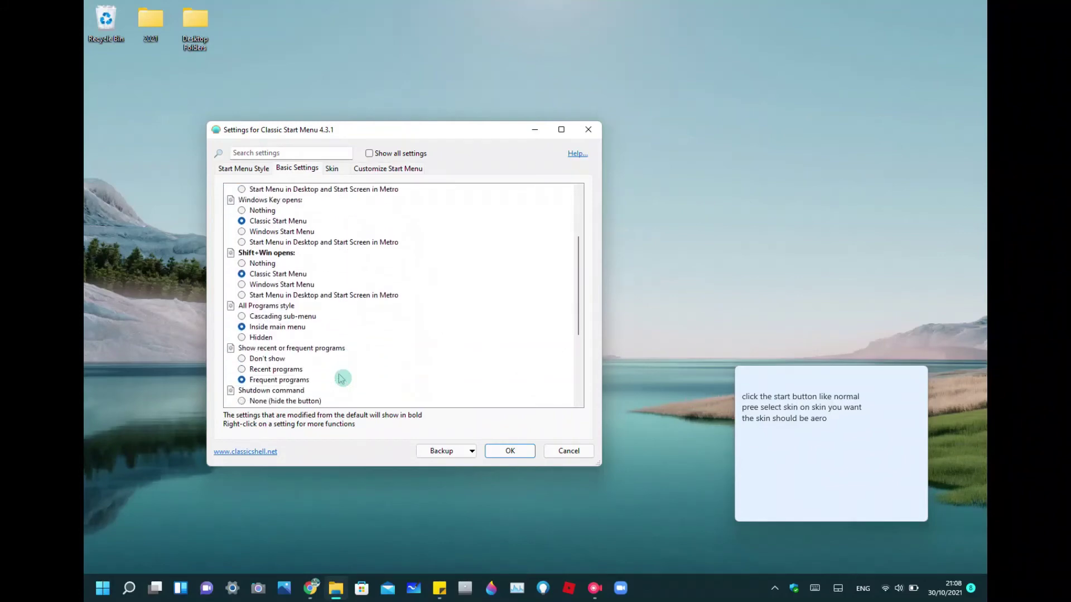
pyautogui.scroll(-2, 304, 337)
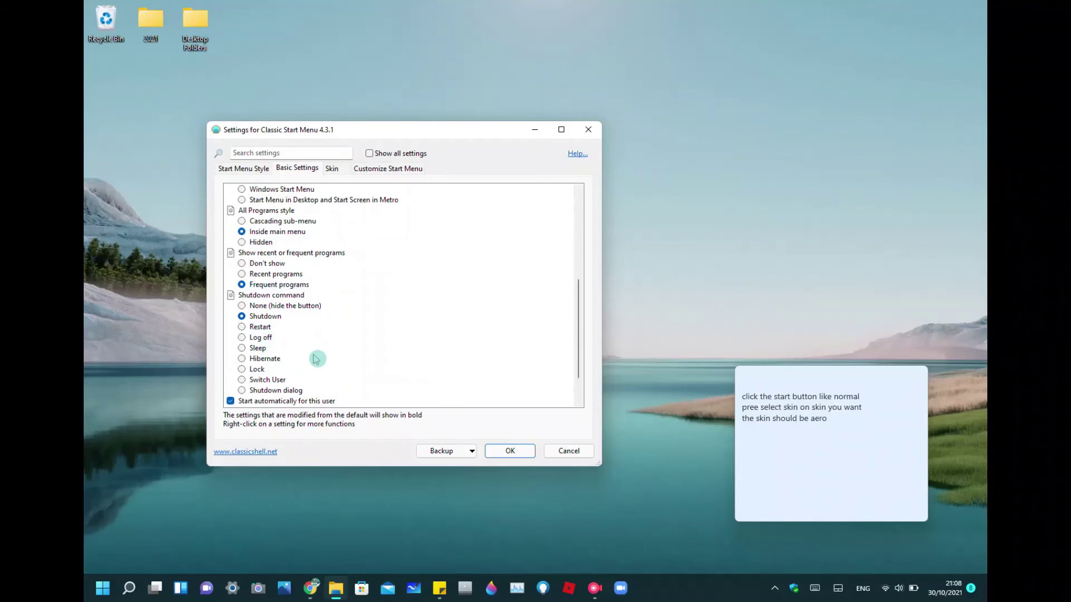
pyautogui.scroll(6, 338, 285)
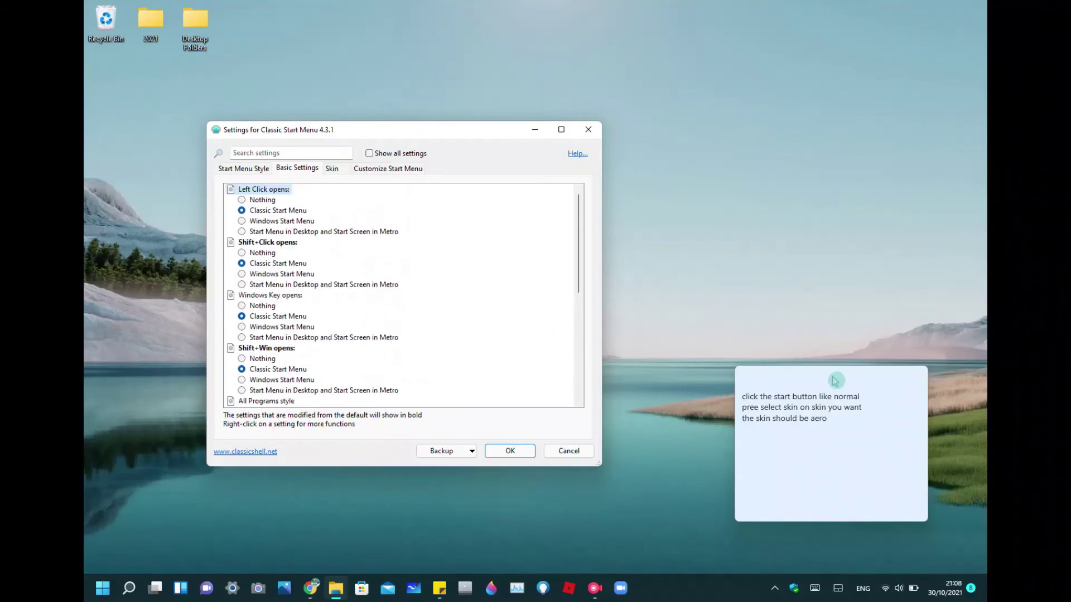
# Add the line "check the basic settings" to the sticky note.
pyautogui.click(834, 425)
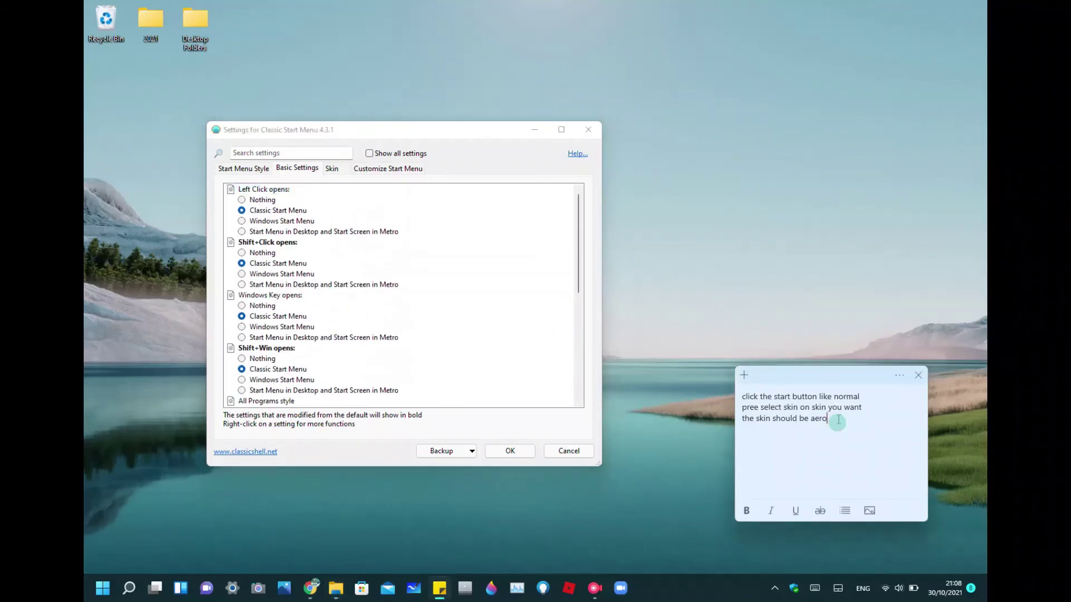
pyautogui.write('che')
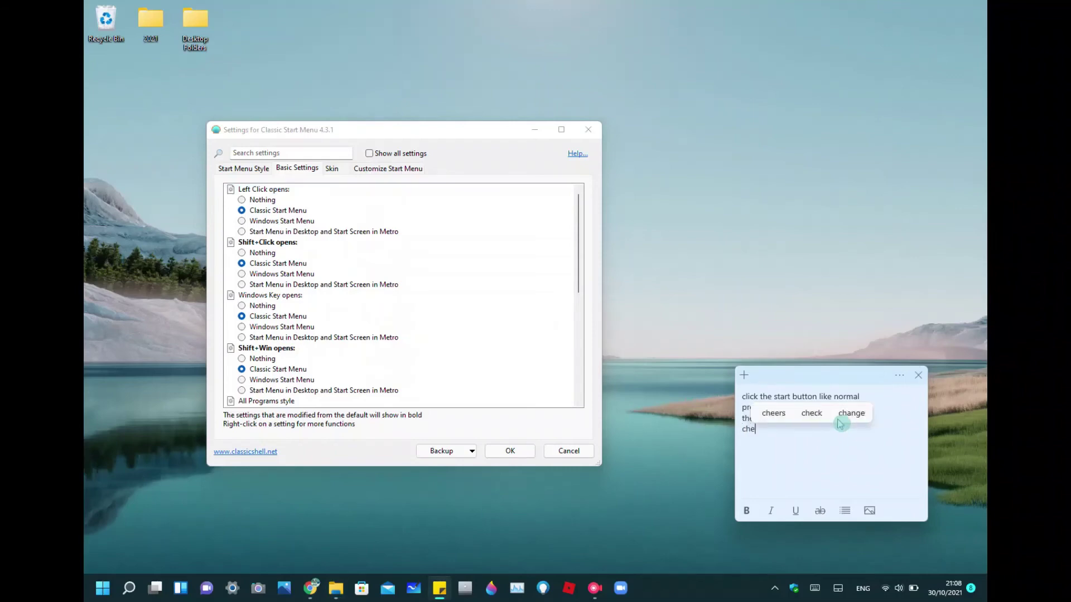
pyautogui.write('ck the')
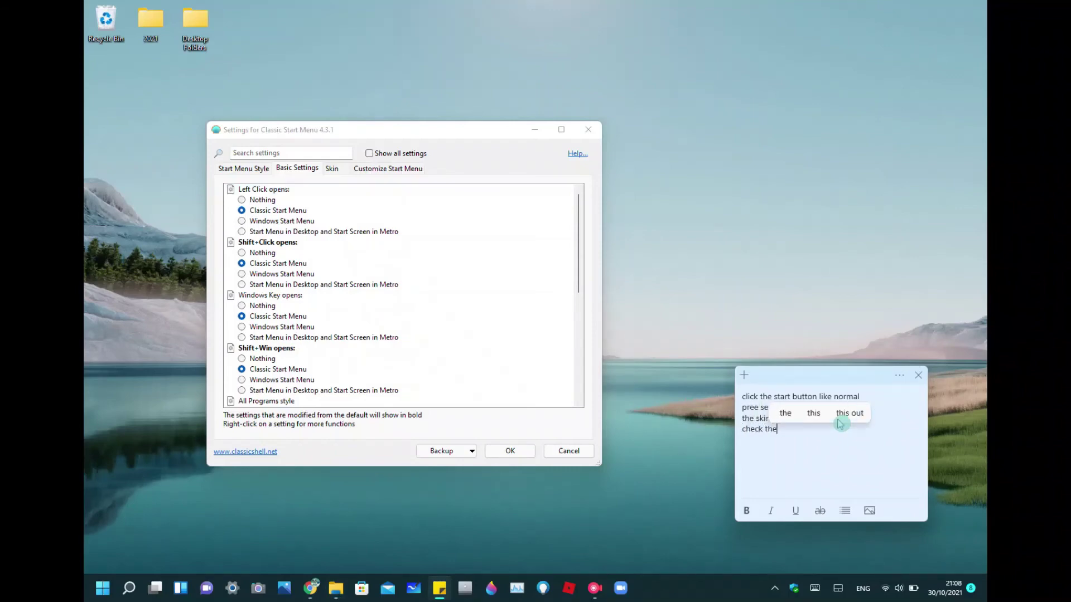
pyautogui.write(' basic s')
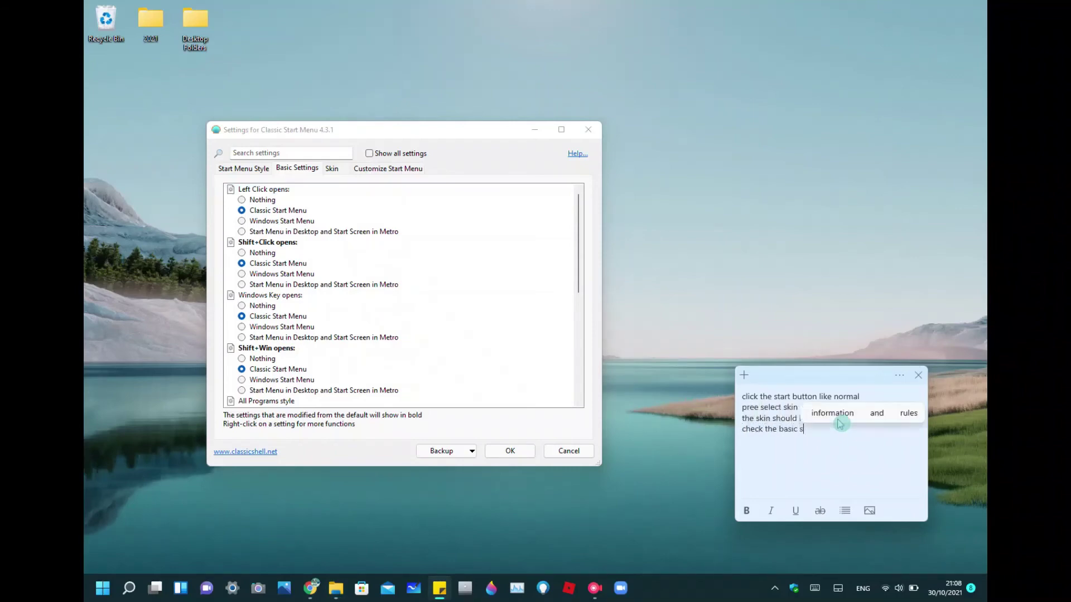
pyautogui.write('etti')
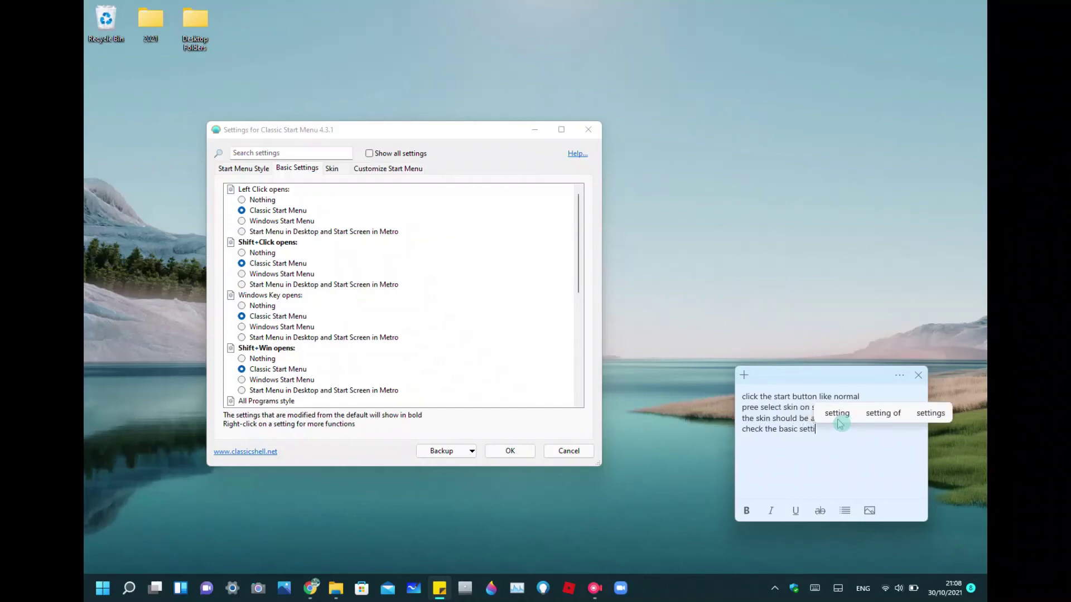
pyautogui.write('ngs')
pyautogui.press('Return')
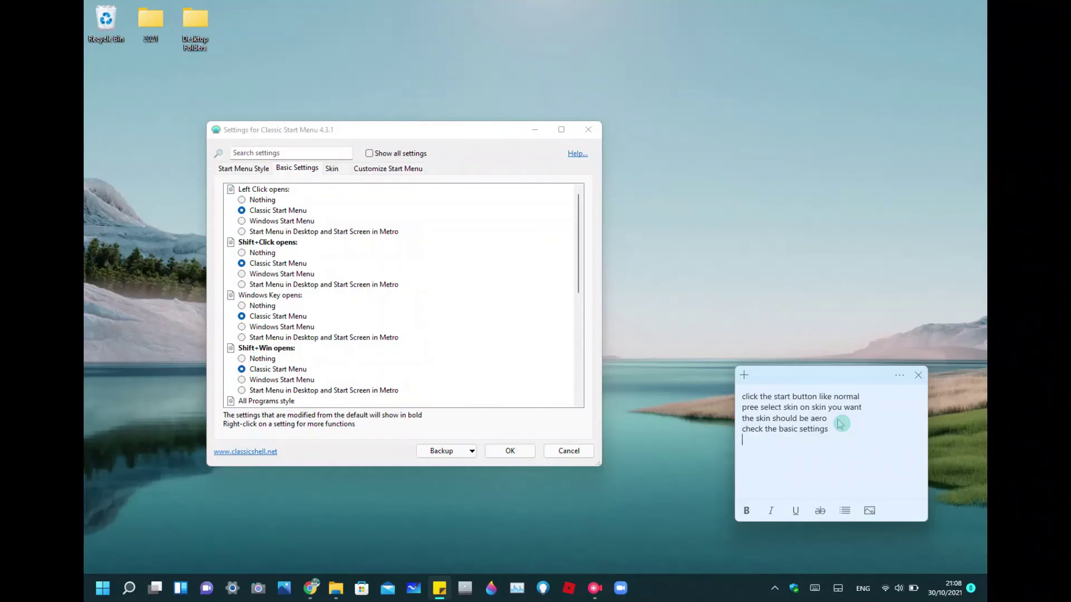
# Add the line "most of these should be classic start menu" to the sticky note.
pyautogui.write('most of thes')
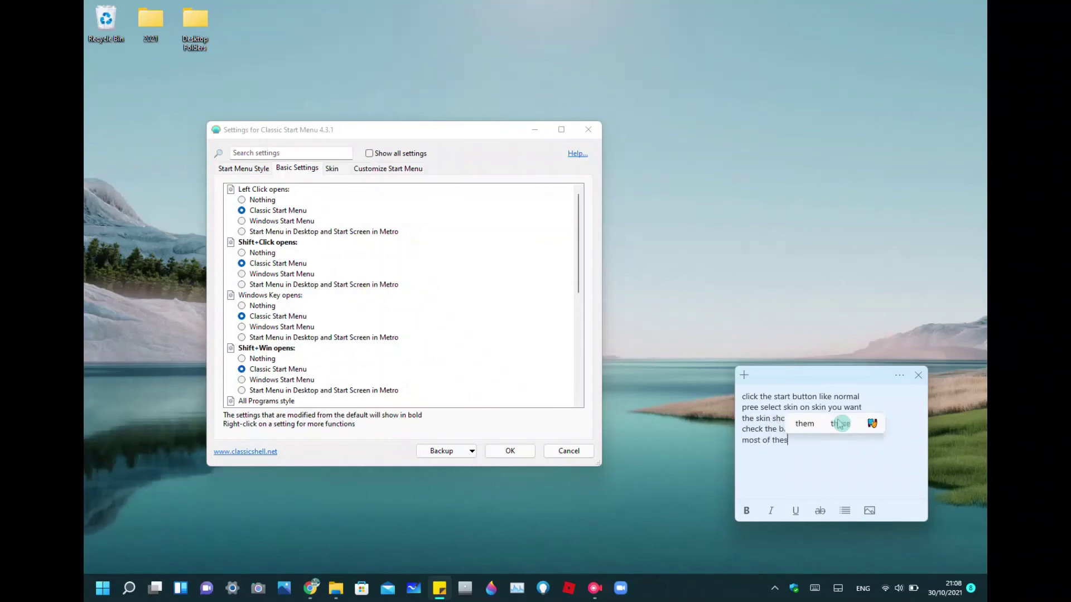
pyautogui.write('e should ')
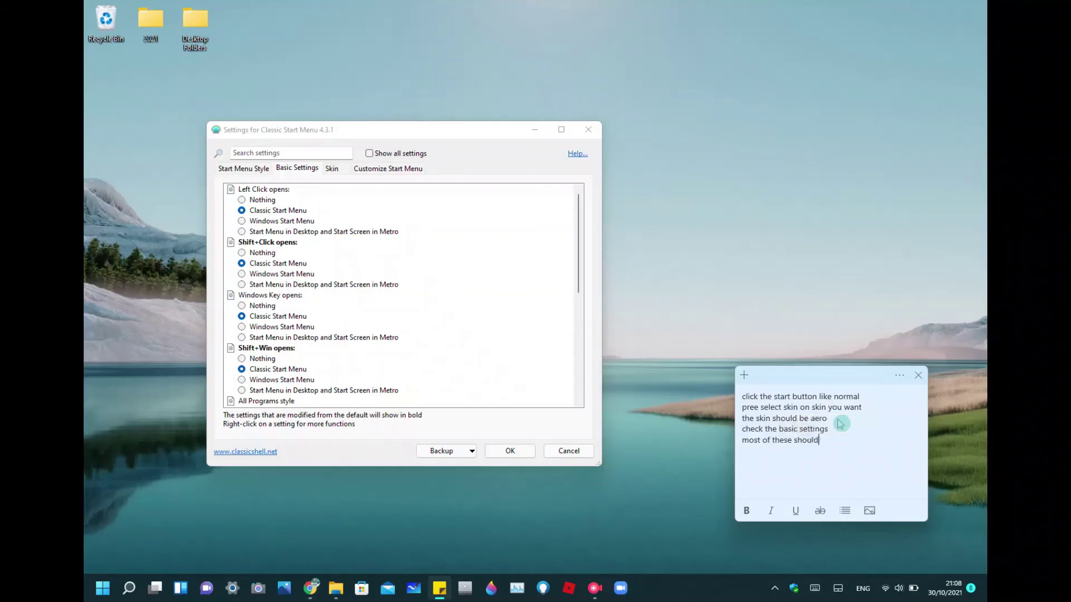
pyautogui.write('be cl')
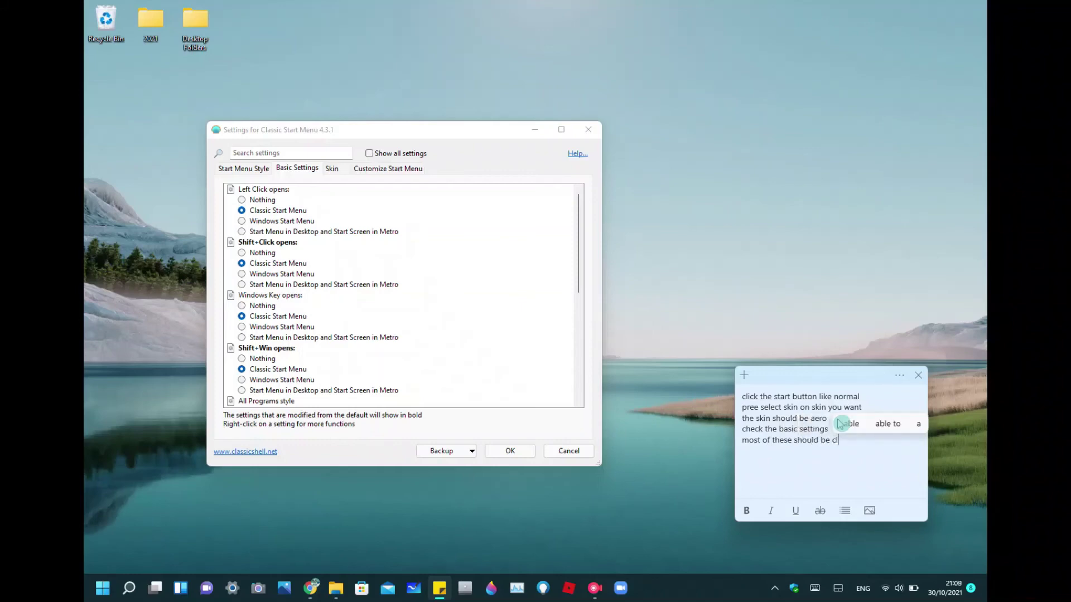
pyautogui.write('assic s')
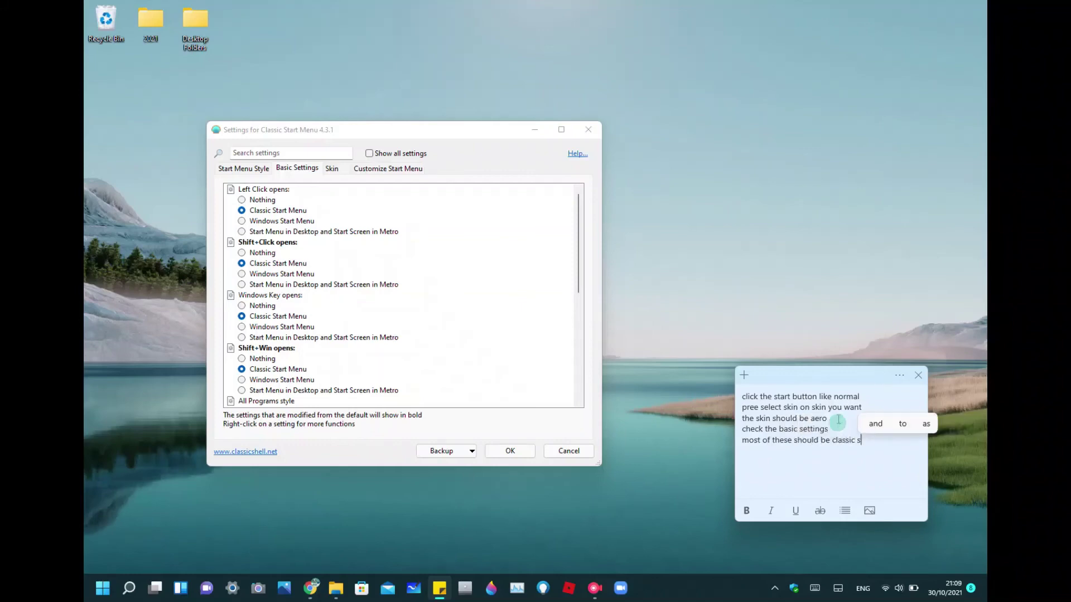
pyautogui.write('tart me')
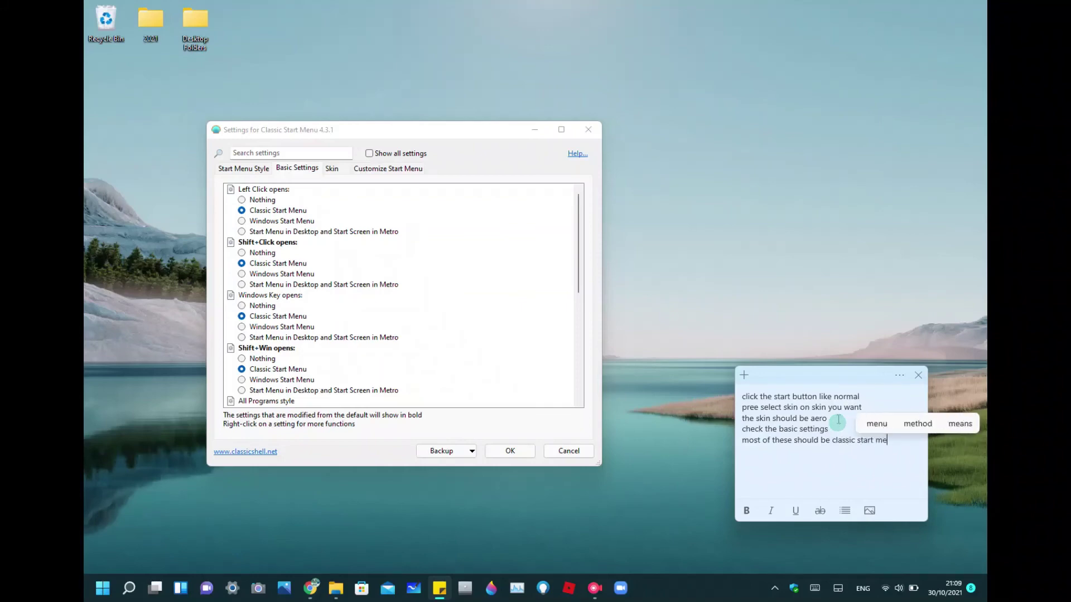
pyautogui.write('nu ')
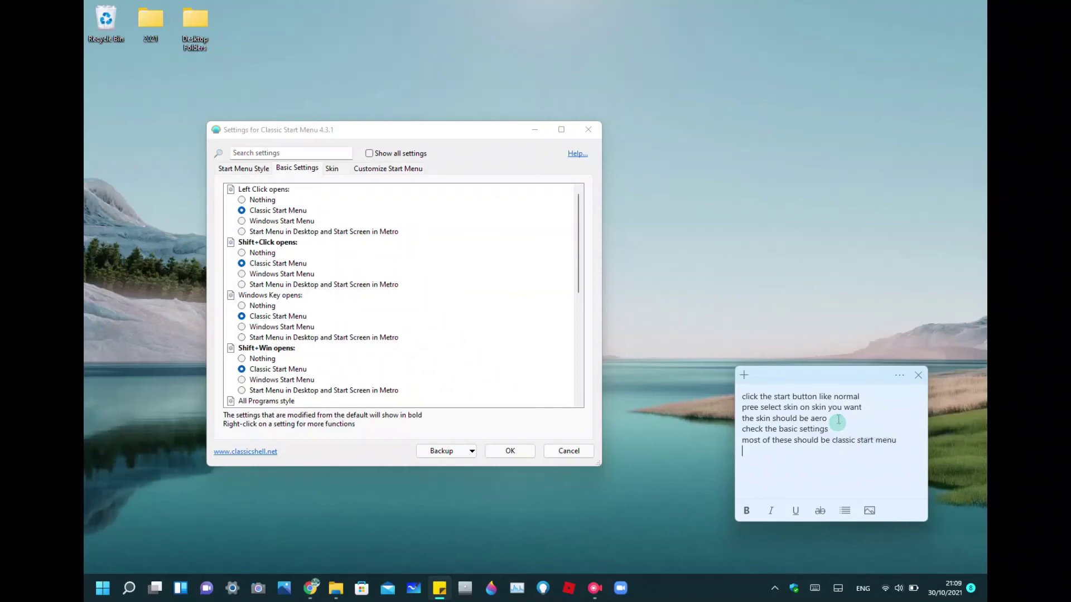
# Add the line "press ok now" to the sticky note and accept the Classic Start Menu settings.
pyautogui.write('pr')
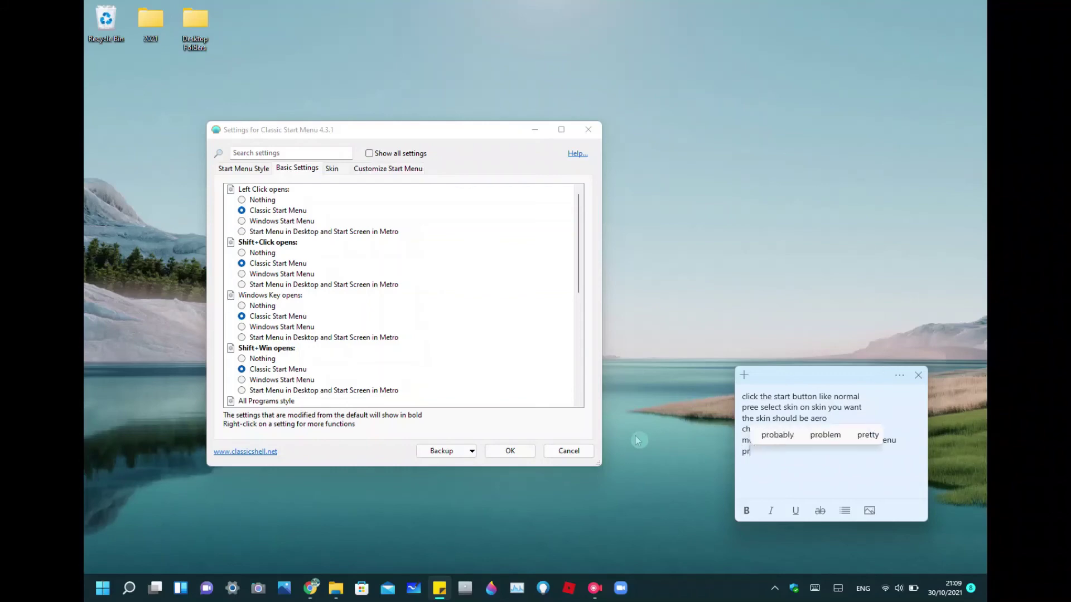
pyautogui.write('ess ok now')
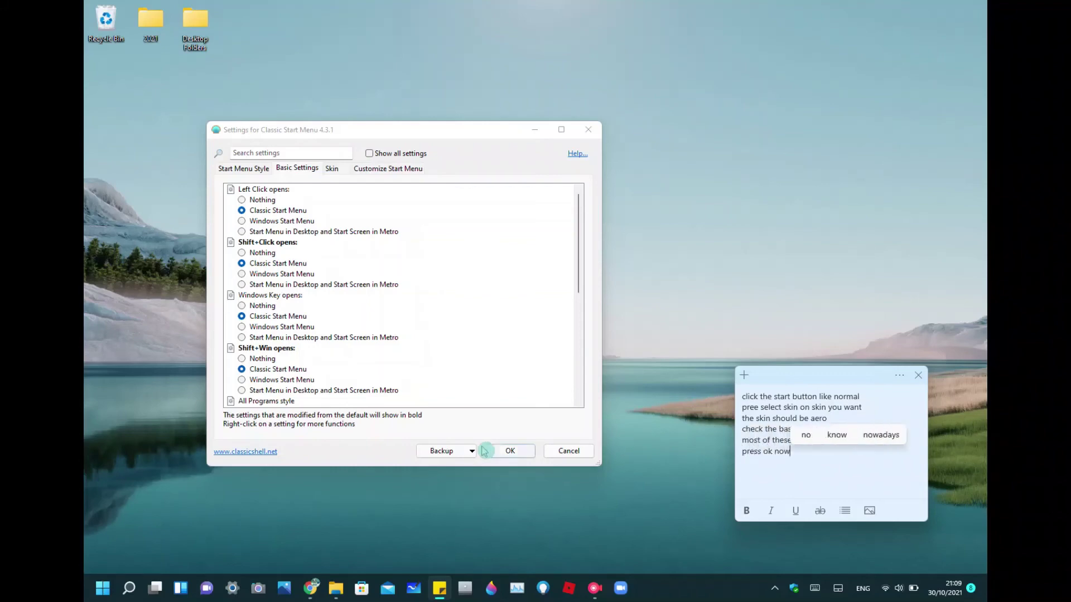
pyautogui.click(500, 451)
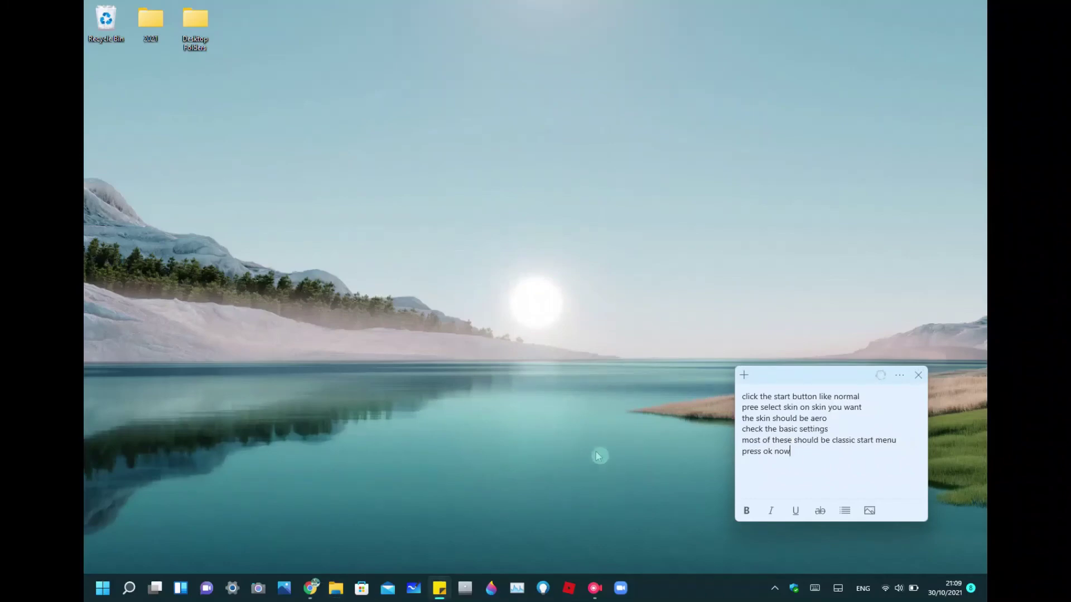
# Test the taskbar's Start button and add the line "hmm thats odd" to the sticky note.
pyautogui.click(87, 595)
pyautogui.click(87, 596)
pyautogui.write('hmm that')
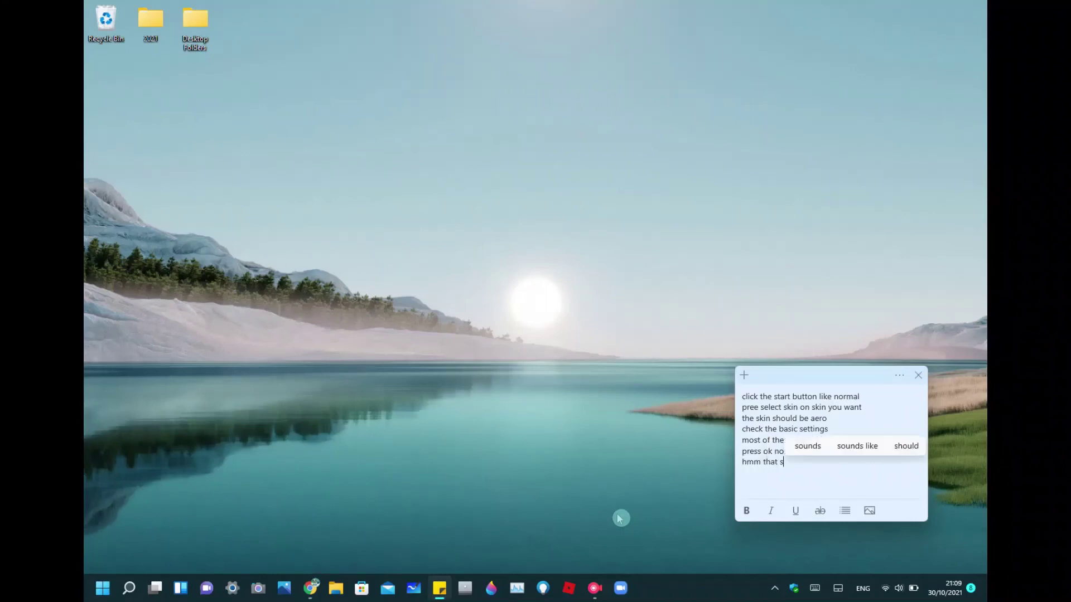
pyautogui.write('s o')
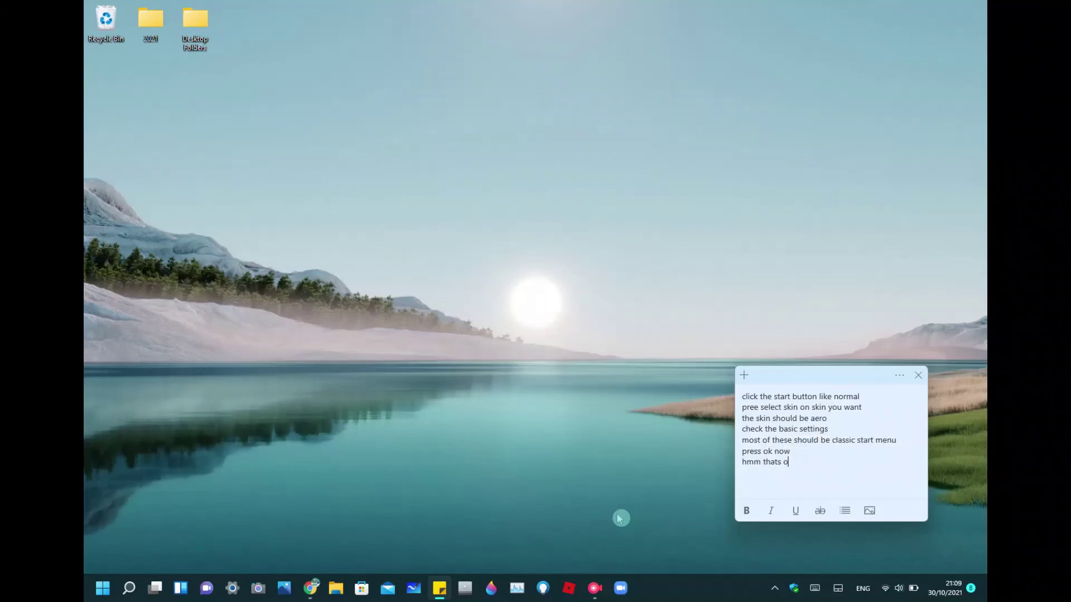
pyautogui.write('dd')
pyautogui.press('Return')
# Add the line "the windows key on your keyboard should do it" to the sticky note.
pyautogui.write('the windows ')
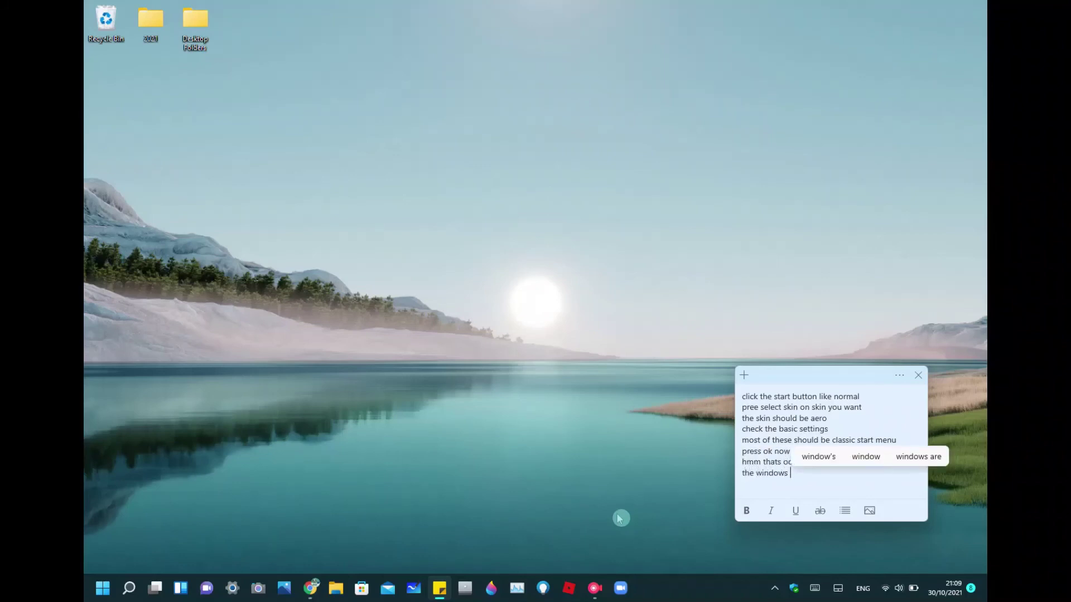
pyautogui.write('key o')
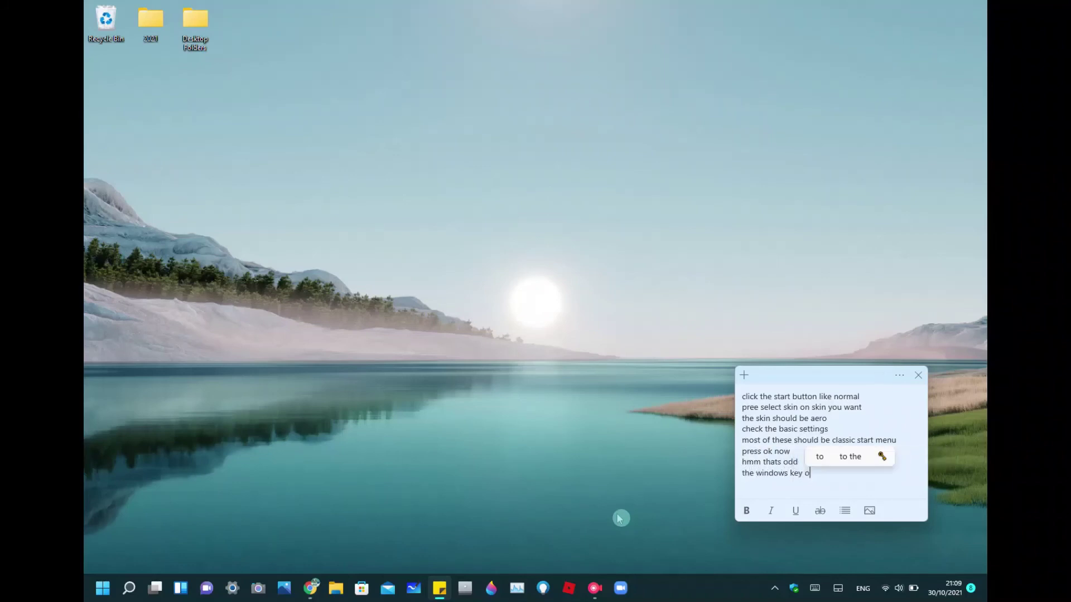
pyautogui.write('n your')
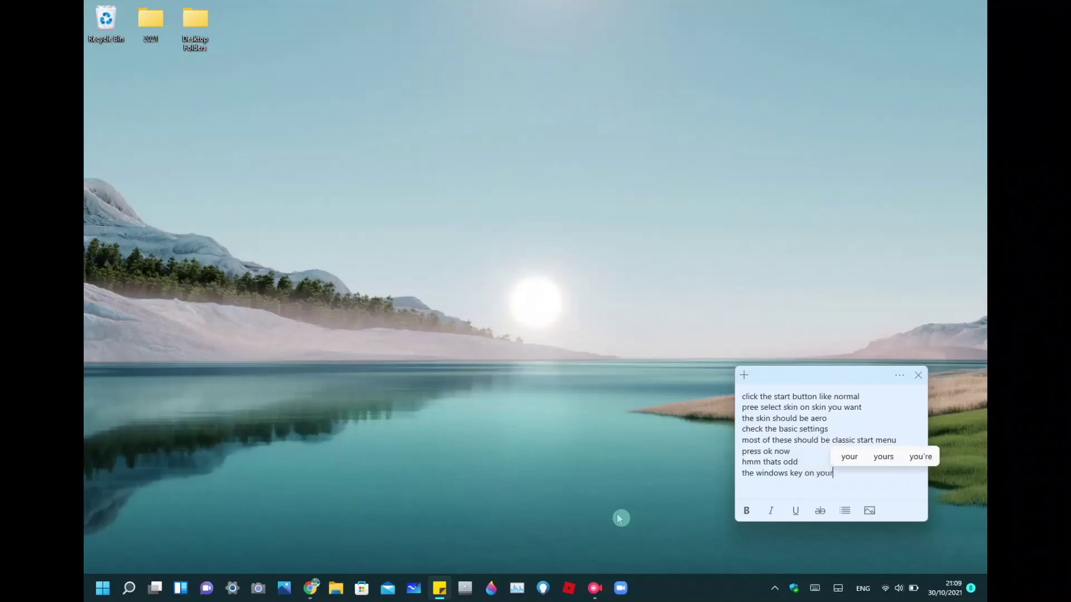
pyautogui.write(' key')
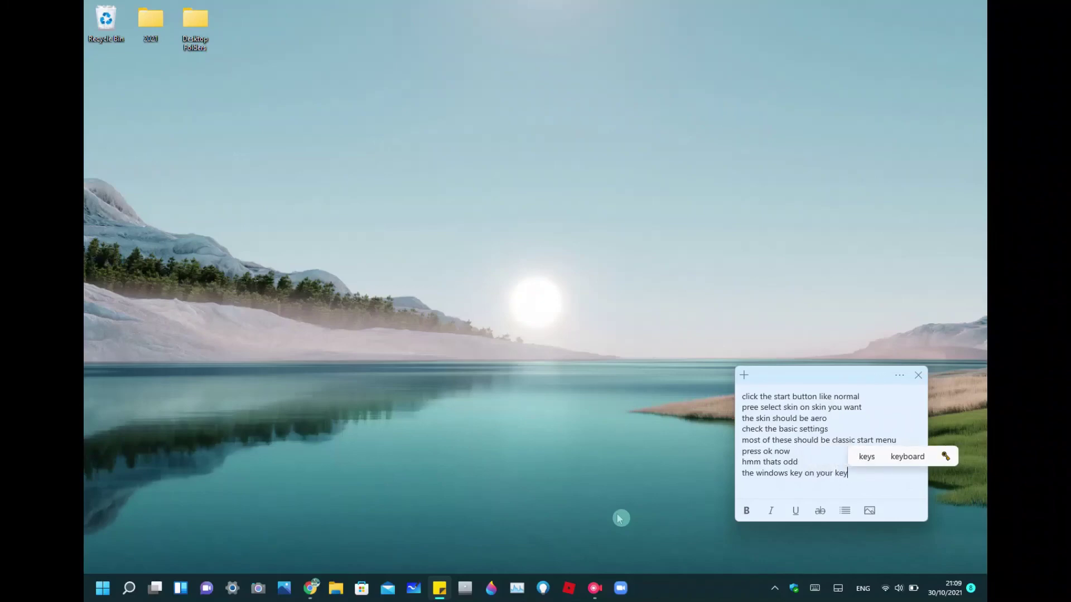
pyautogui.write('board')
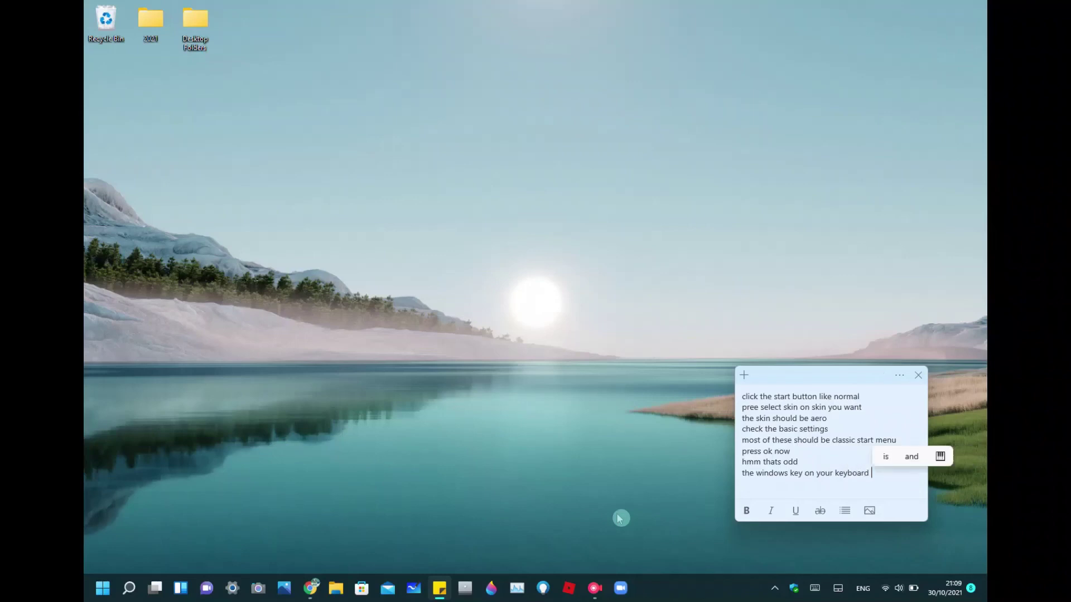
pyautogui.write(' should do it')
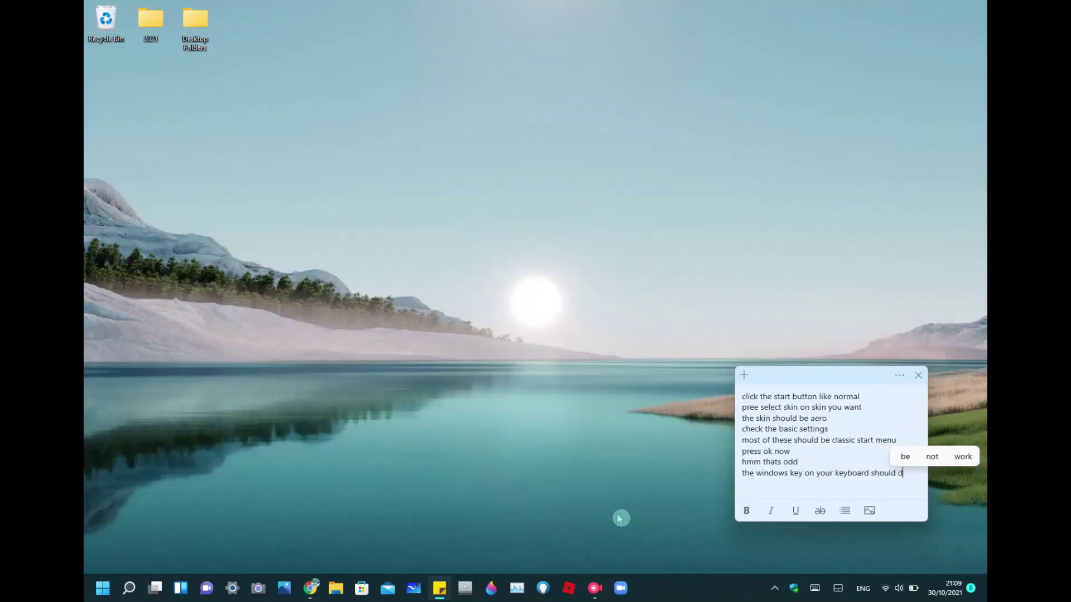
pyautogui.press('Return')
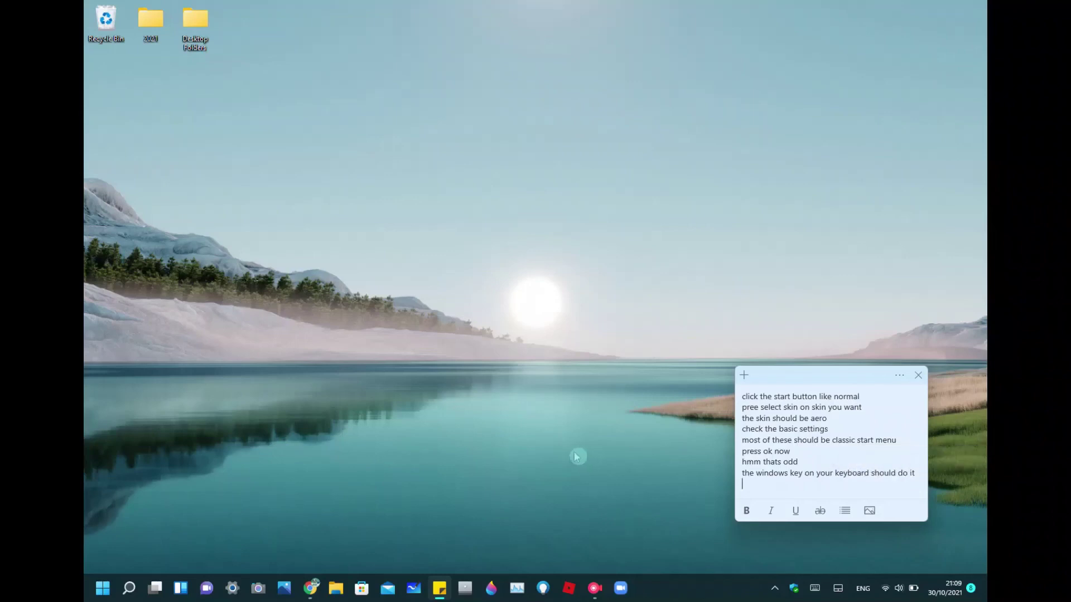
# Bring up the classic Start menu to check its style and skin, and return to the sticky note.
pyautogui.press('super')
pyautogui.press('super')
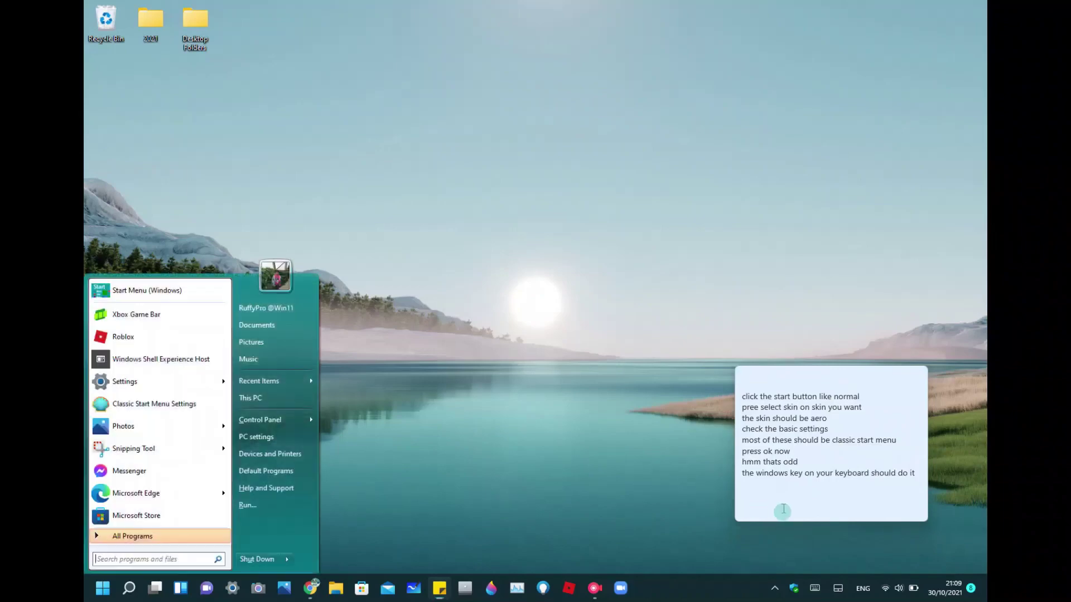
pyautogui.click(775, 491)
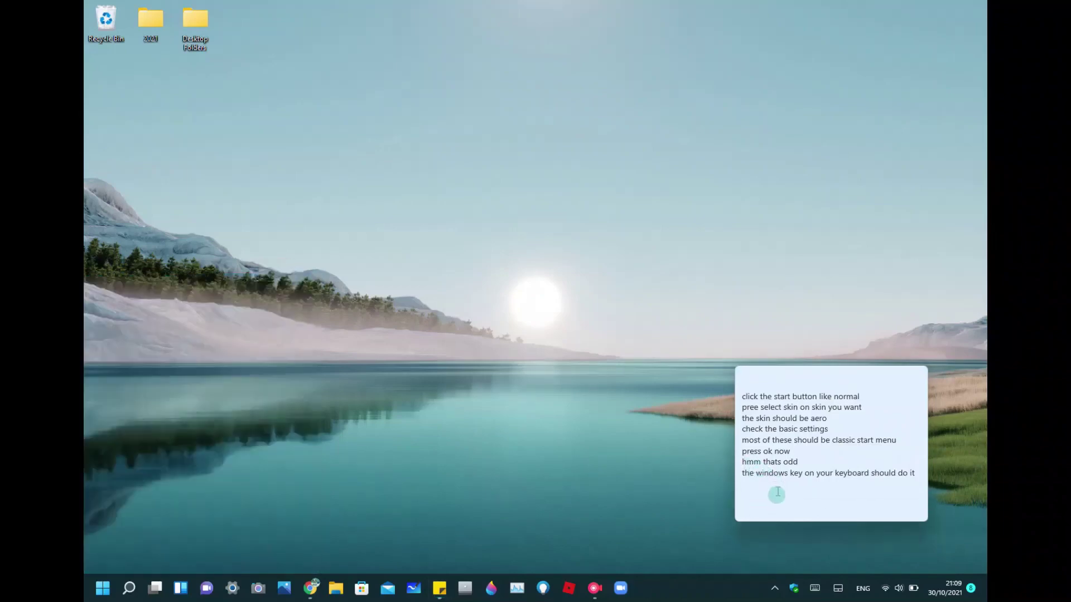
# Add the line "nevermind there we go" to the sticky note.
pyautogui.write('n')
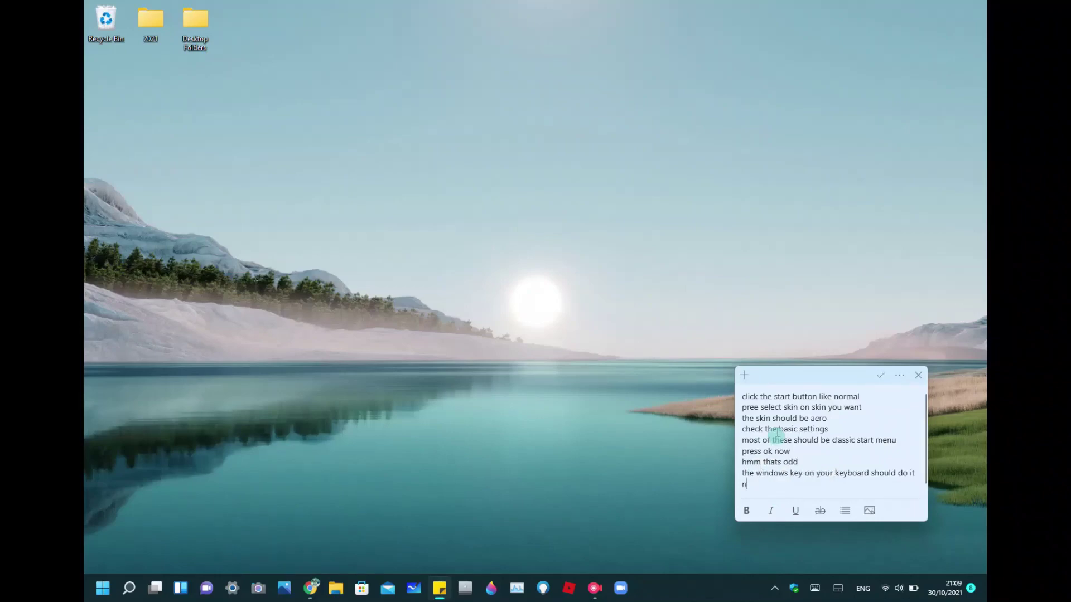
pyautogui.write('vmevermin')
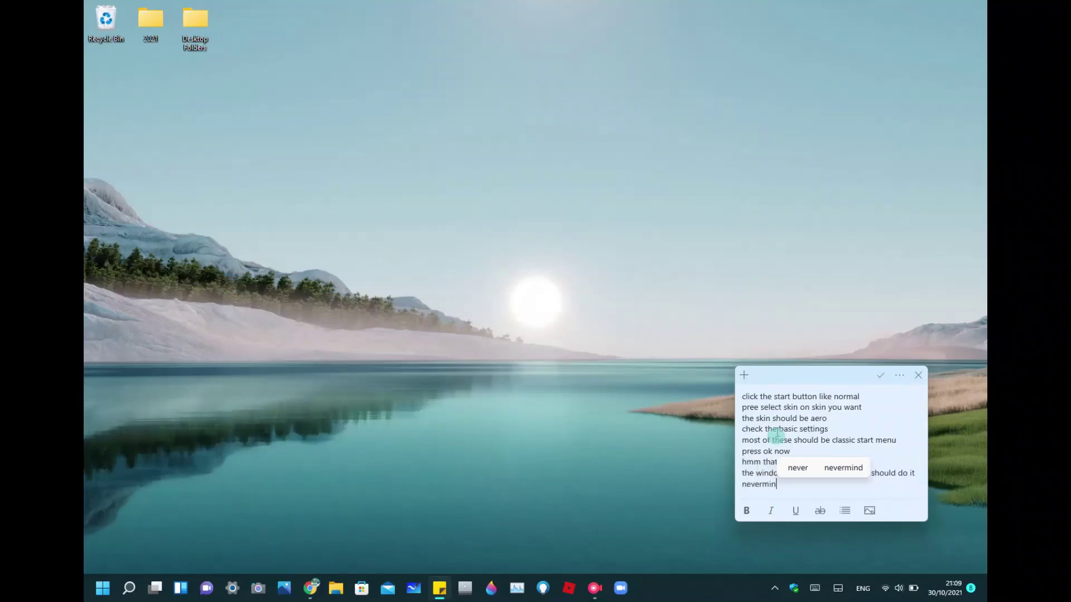
pyautogui.write('d there ')
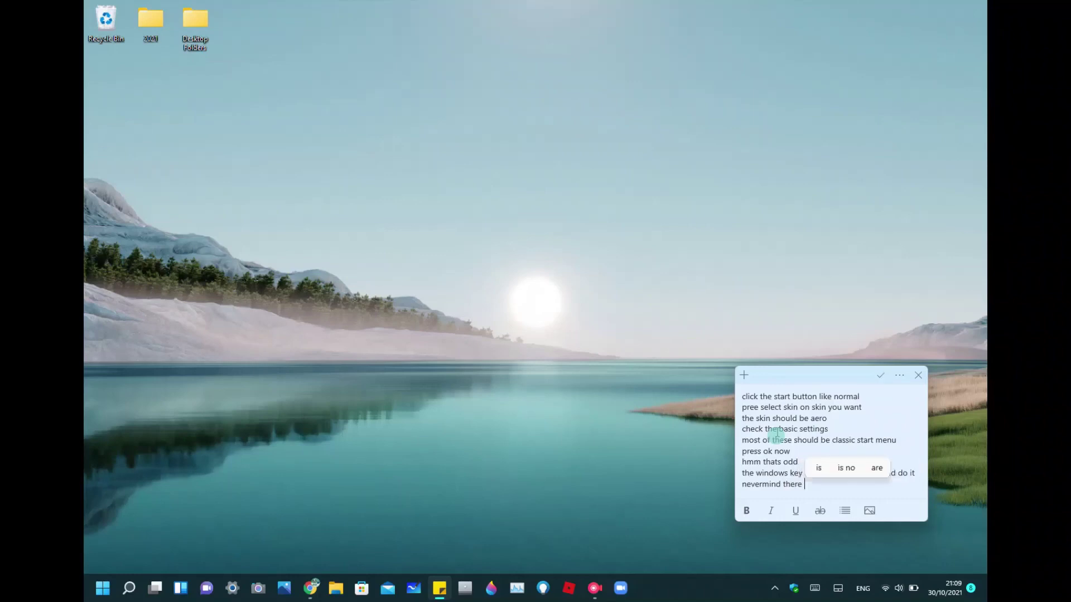
pyautogui.write('we go')
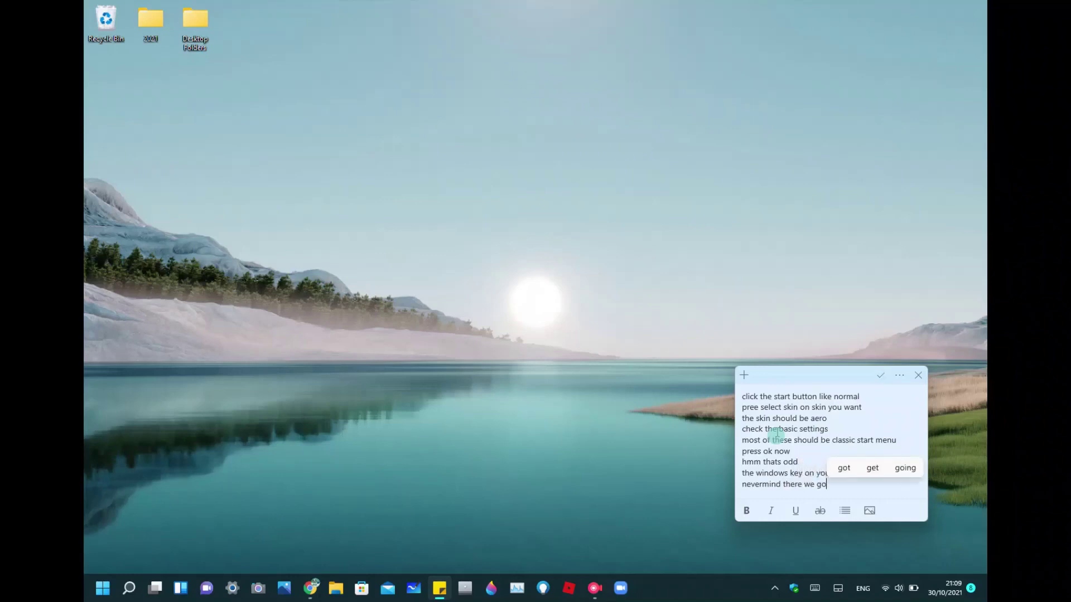
# Leave the sticky note and check which Start menu the taskbar's Start button opens, closing it again.
pyautogui.click(551, 369)
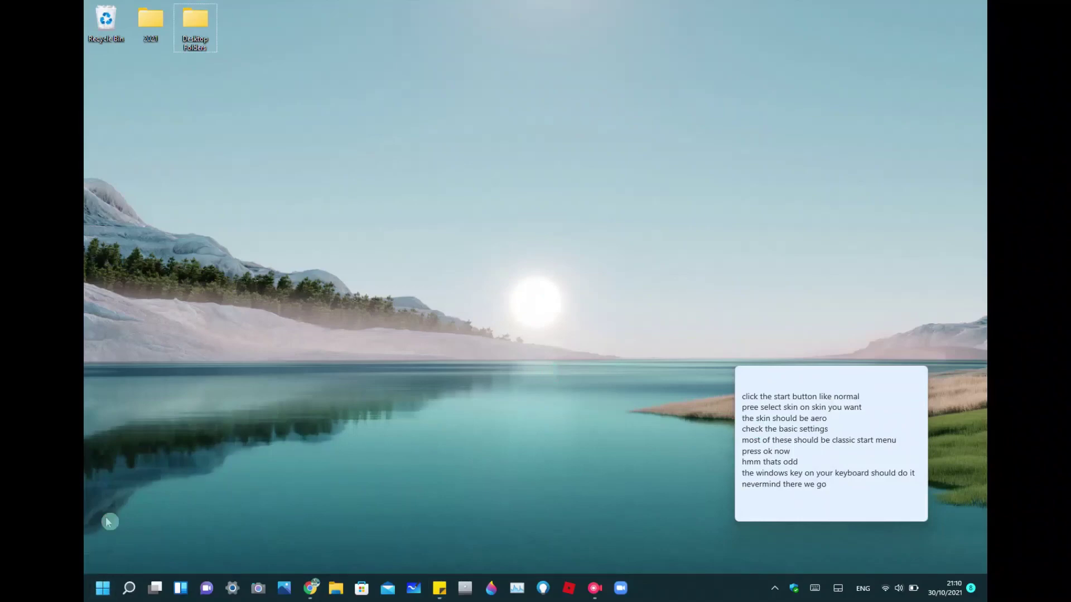
pyautogui.click(96, 593)
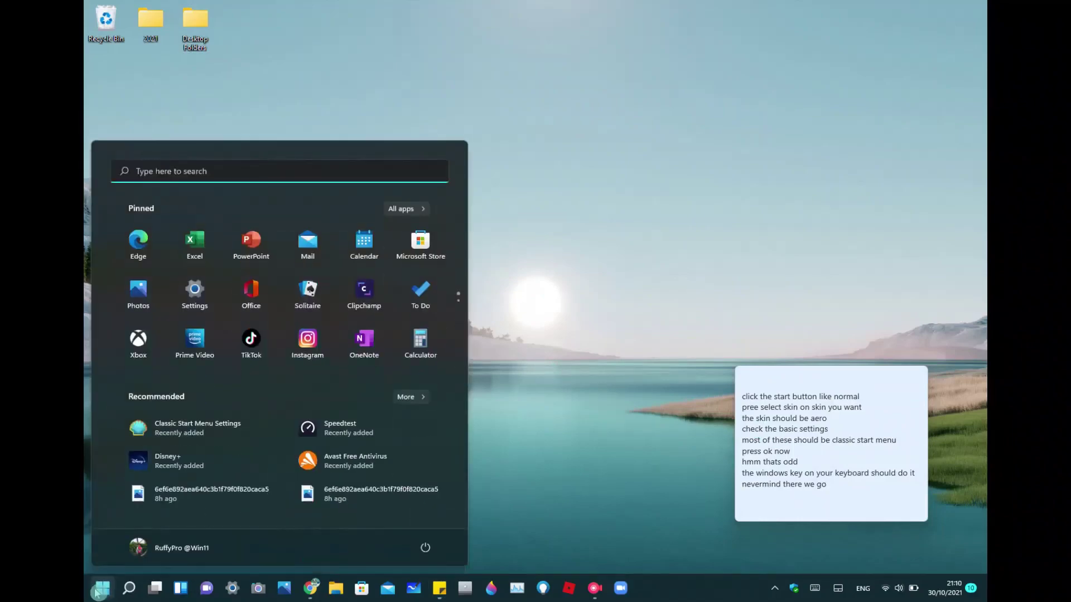
pyautogui.click(98, 593)
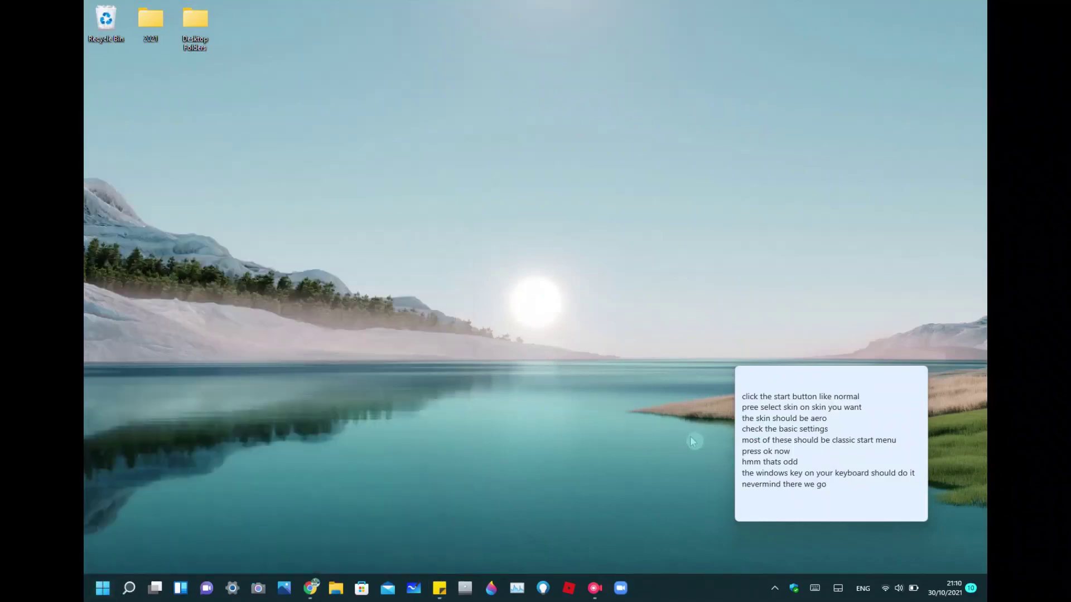
# Add the line "maybe a glitch" at the end of the sticky note.
pyautogui.click(830, 489)
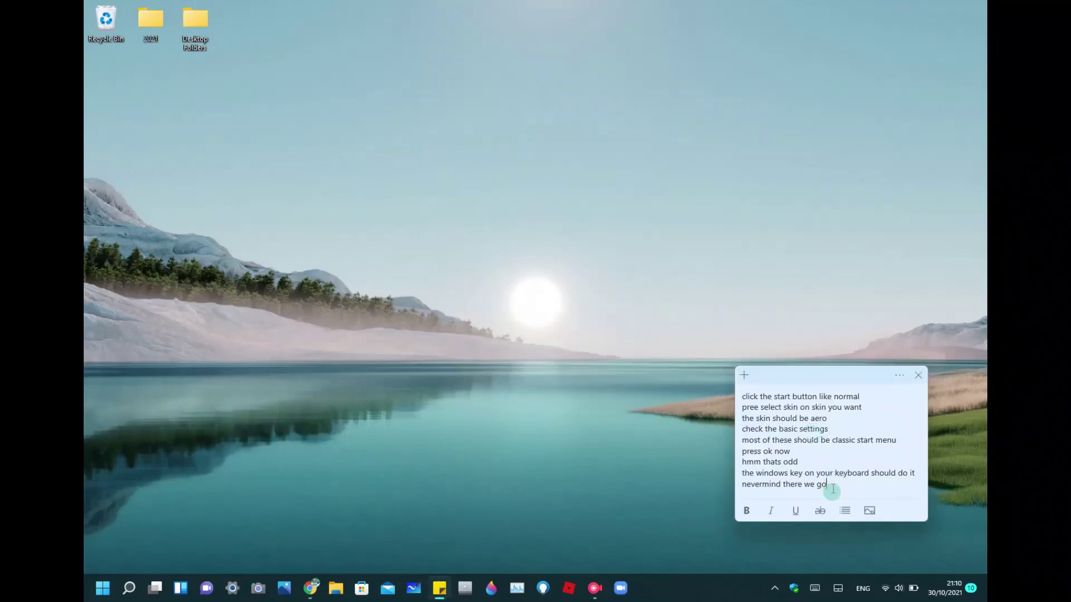
pyautogui.press('Return')
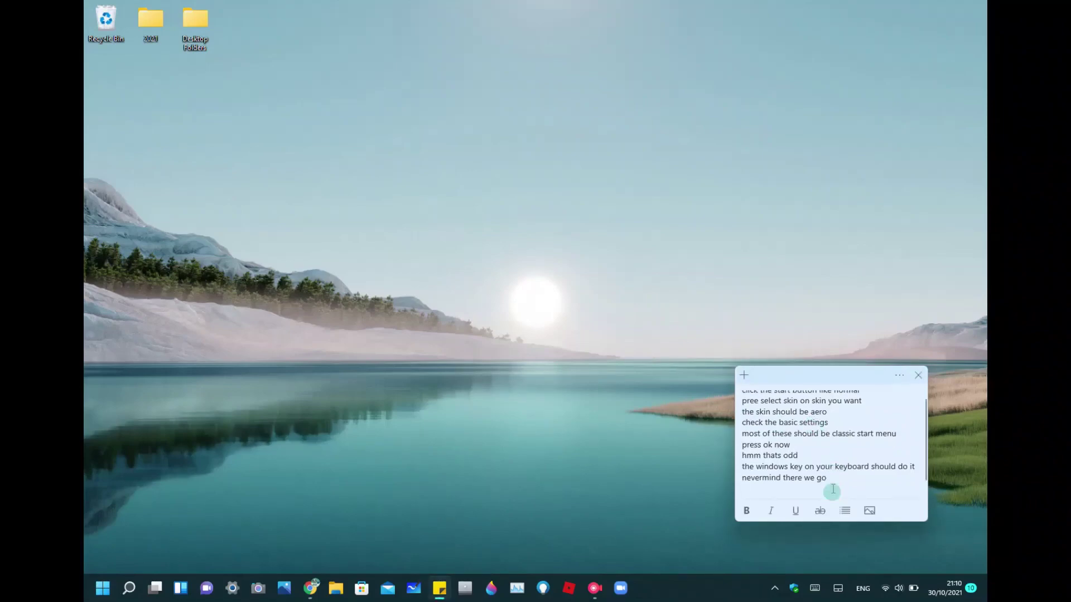
pyautogui.write('mayb')
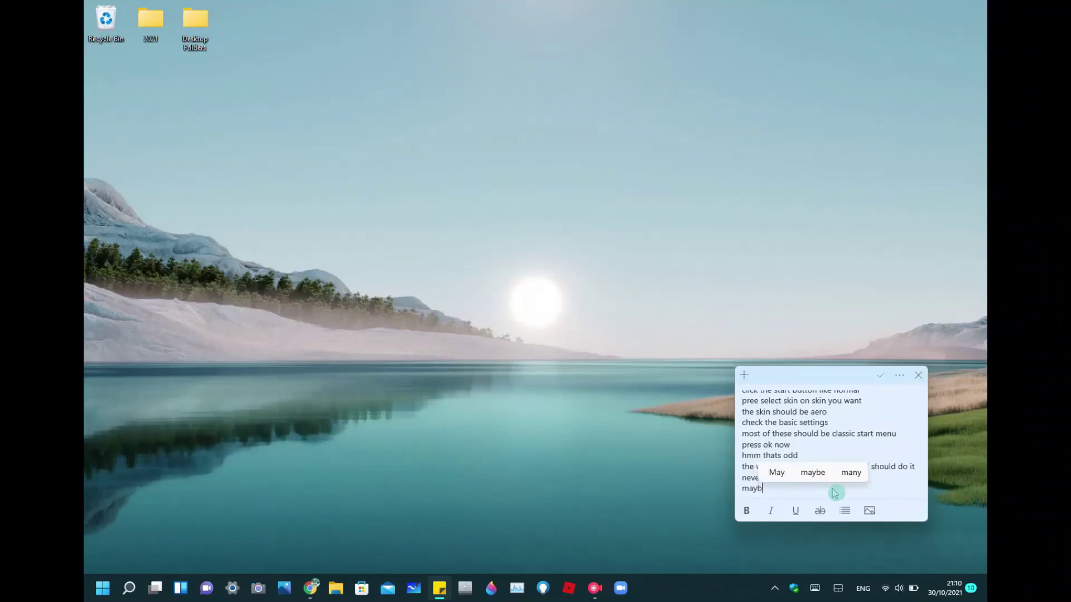
pyautogui.write('e a g')
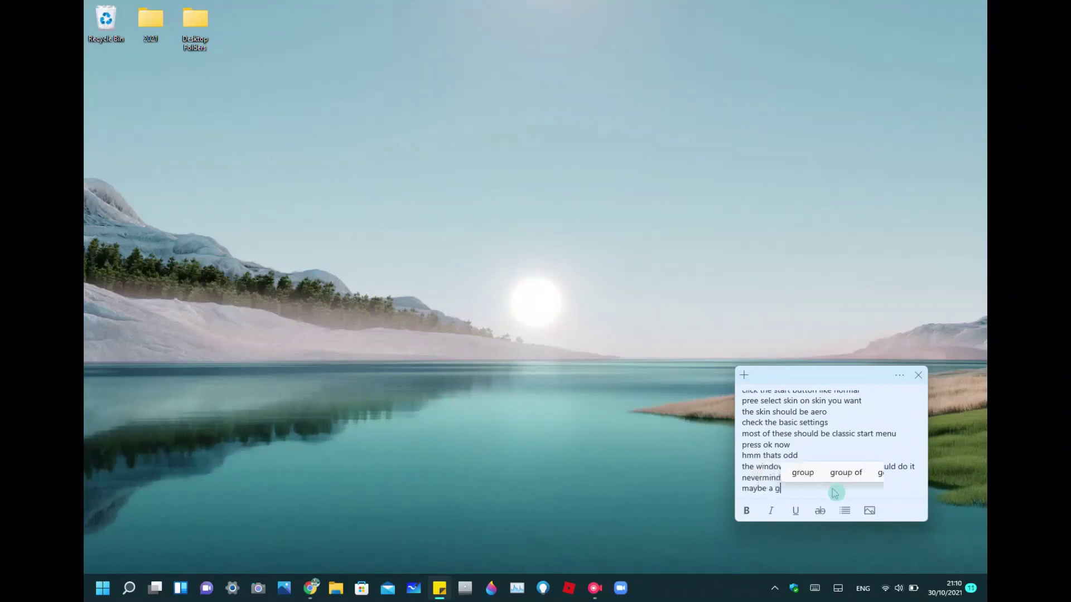
pyautogui.write('lit')
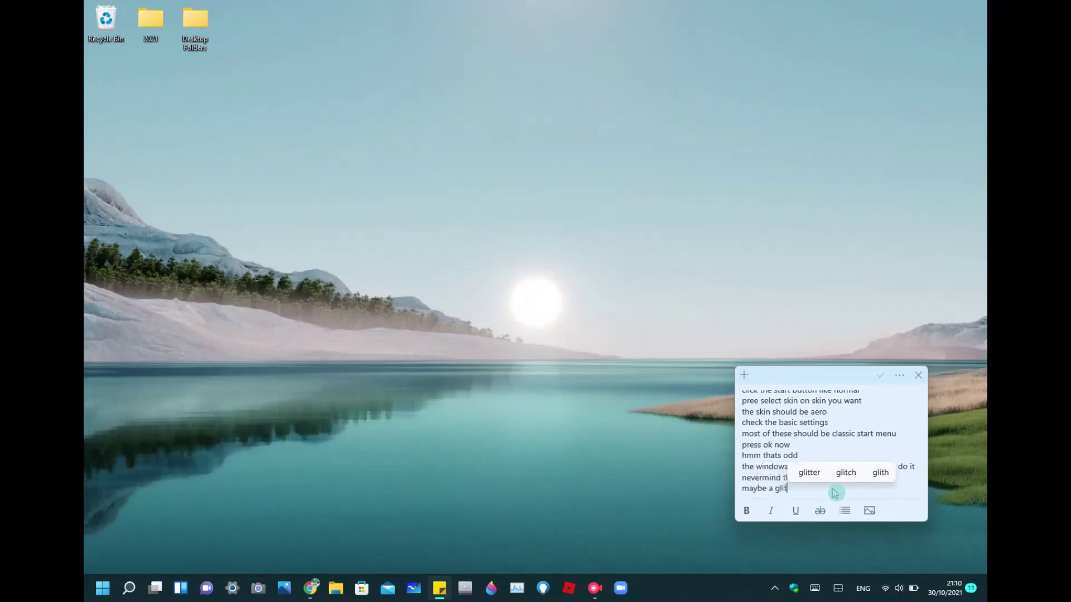
pyautogui.write('h')
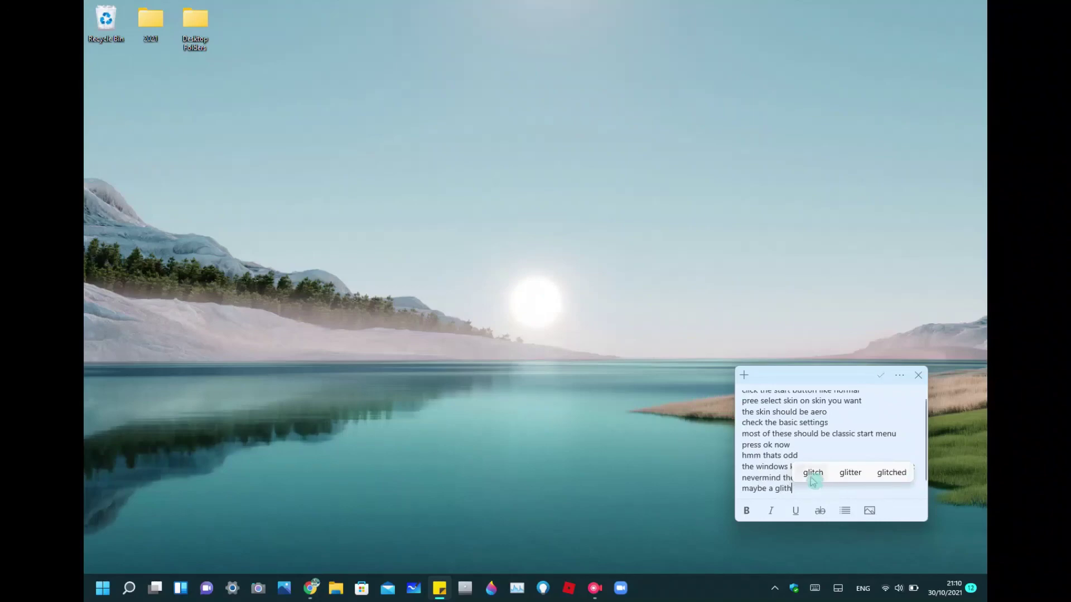
pyautogui.click(813, 474)
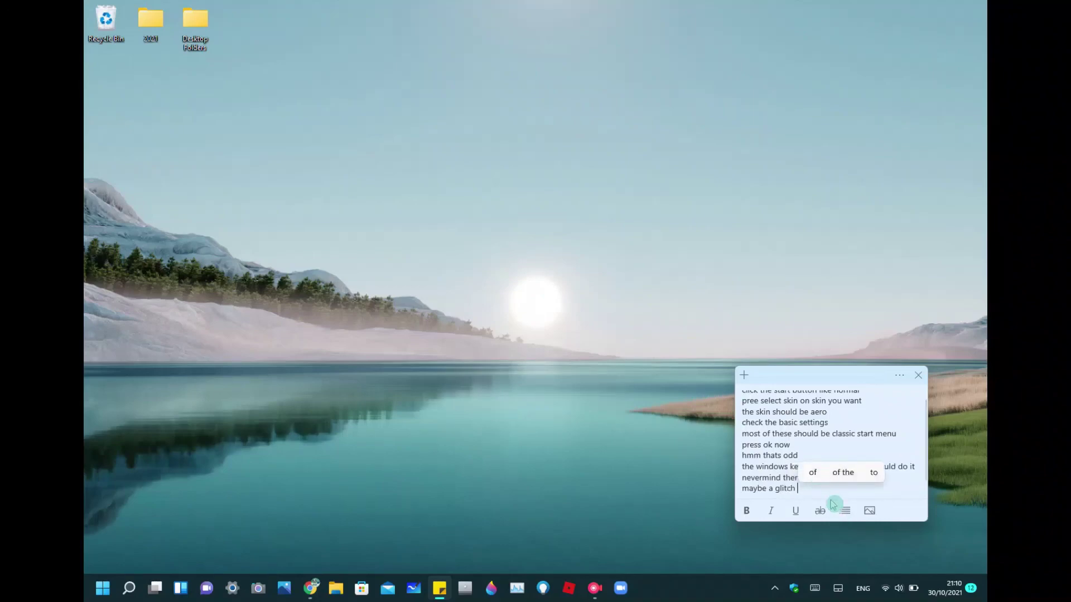
# Add the closing line "anyways thanks for watching" to the sticky note and return to the desktop.
pyautogui.press('Return')
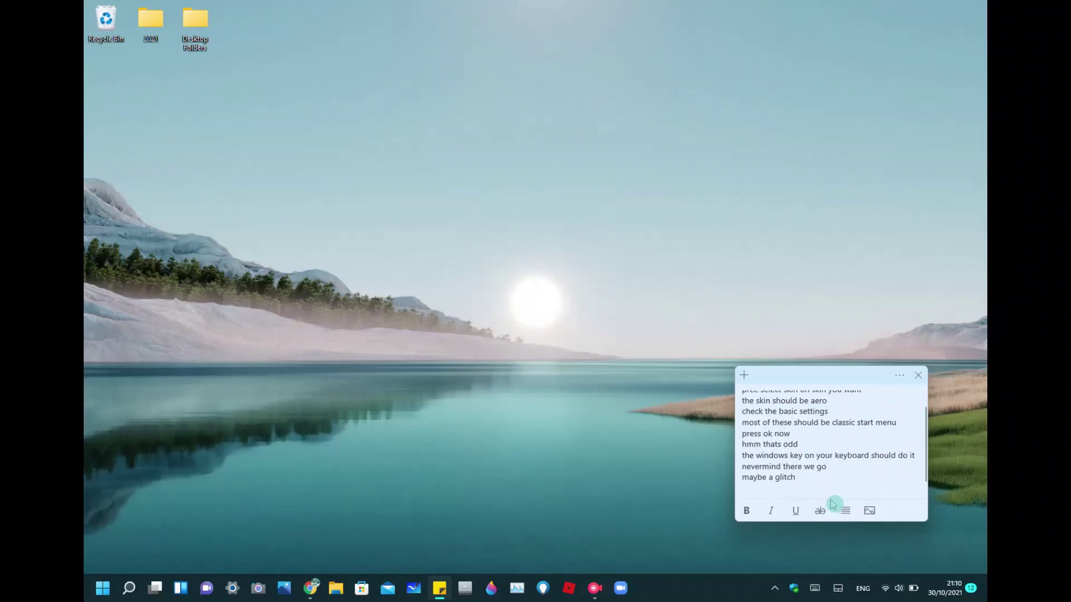
pyautogui.write('any')
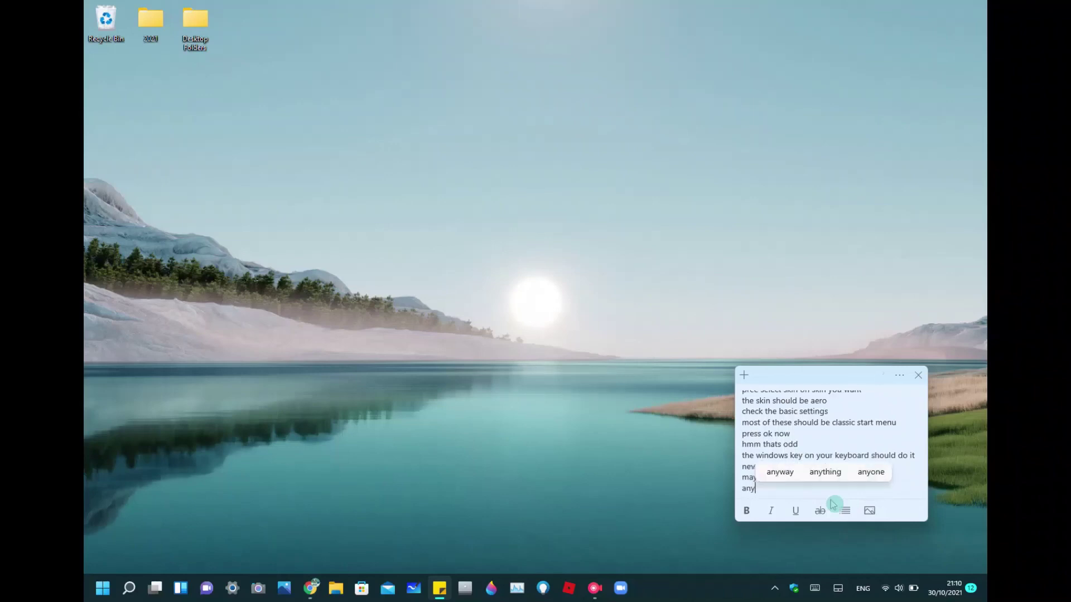
pyautogui.write('ways ')
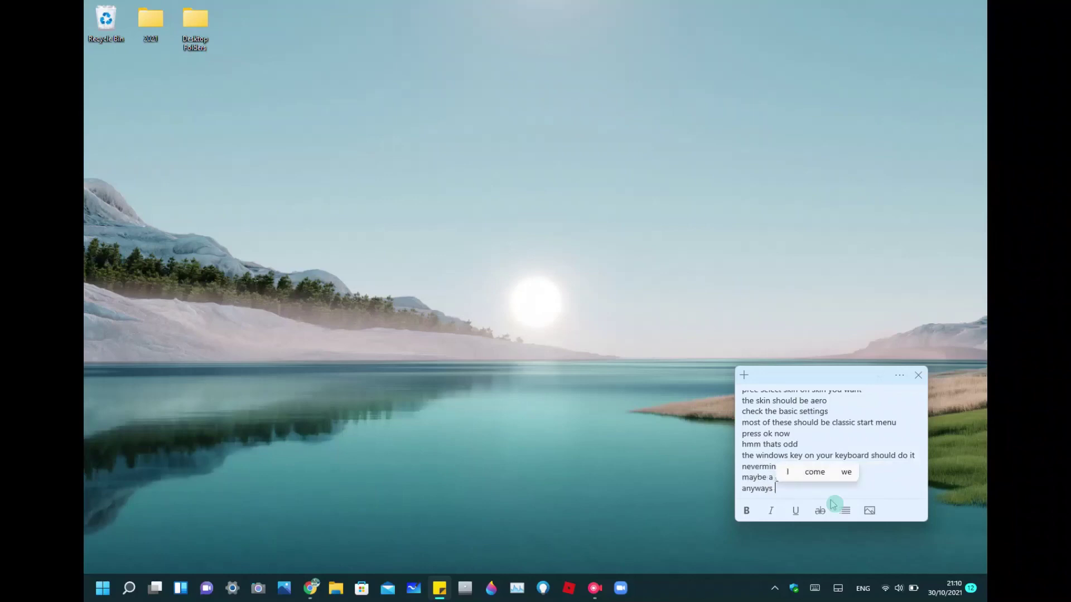
pyautogui.write('thank')
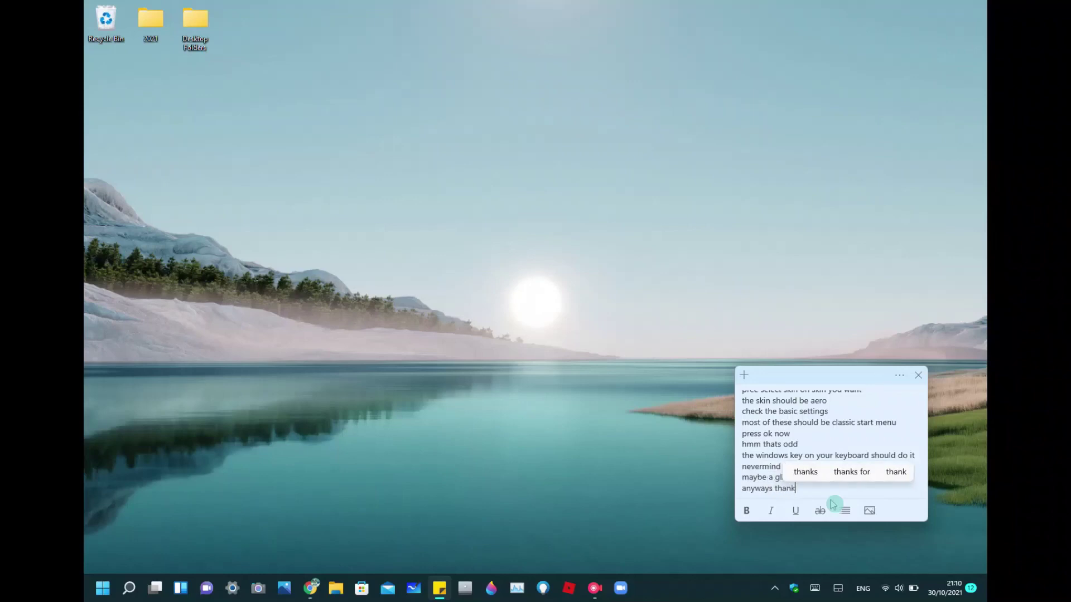
pyautogui.write('s for wa')
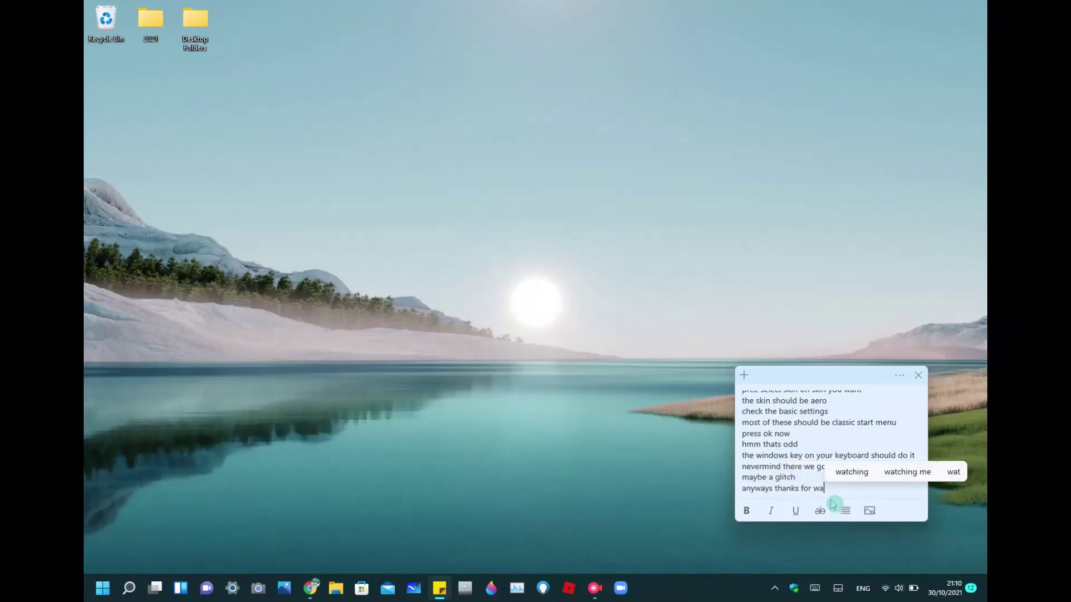
pyautogui.write('tching')
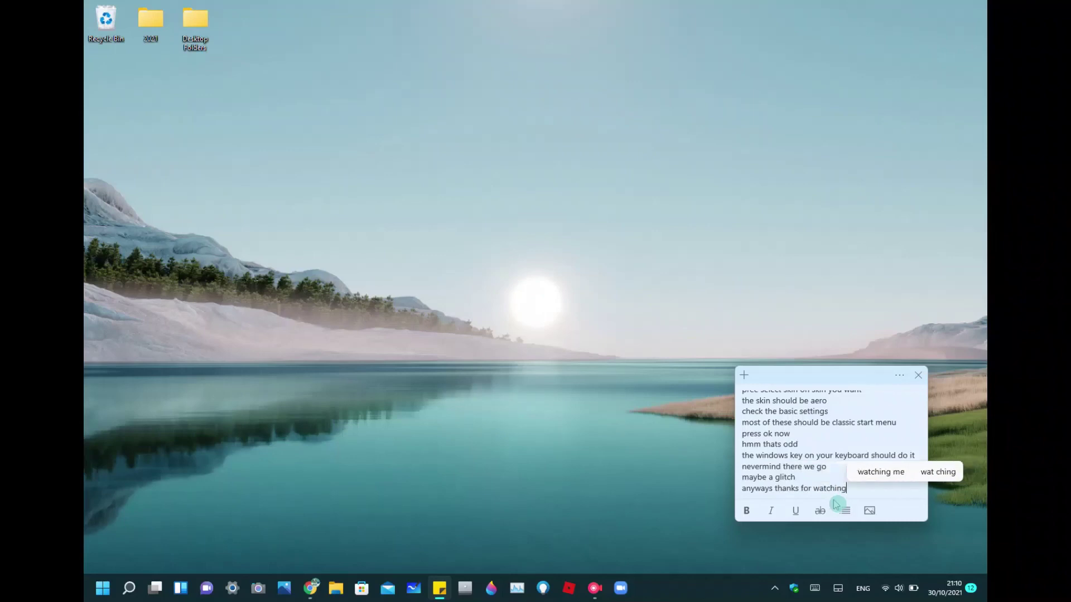
pyautogui.click(628, 493)
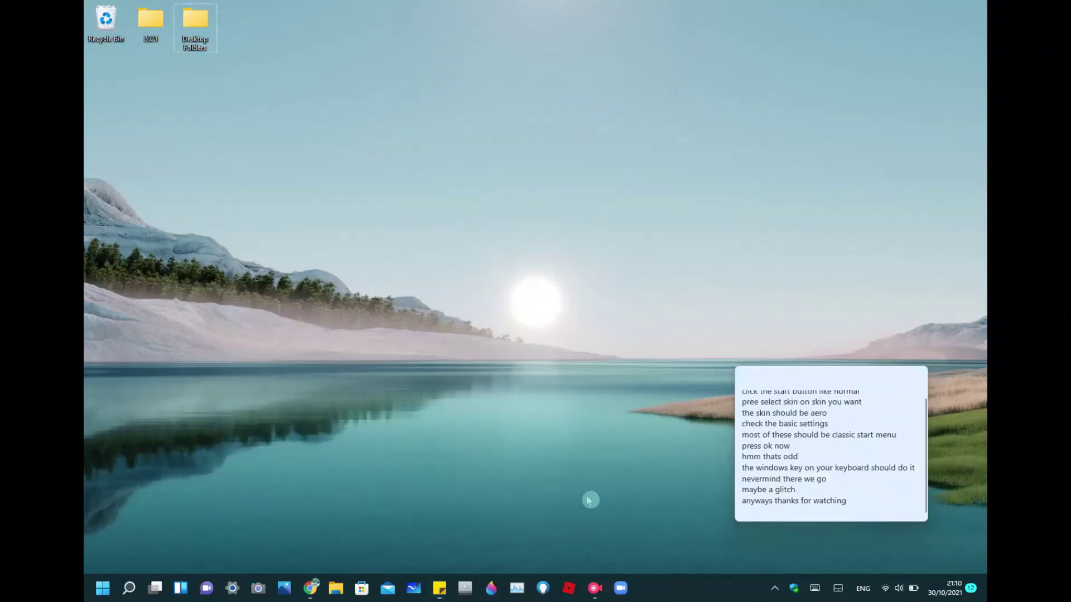